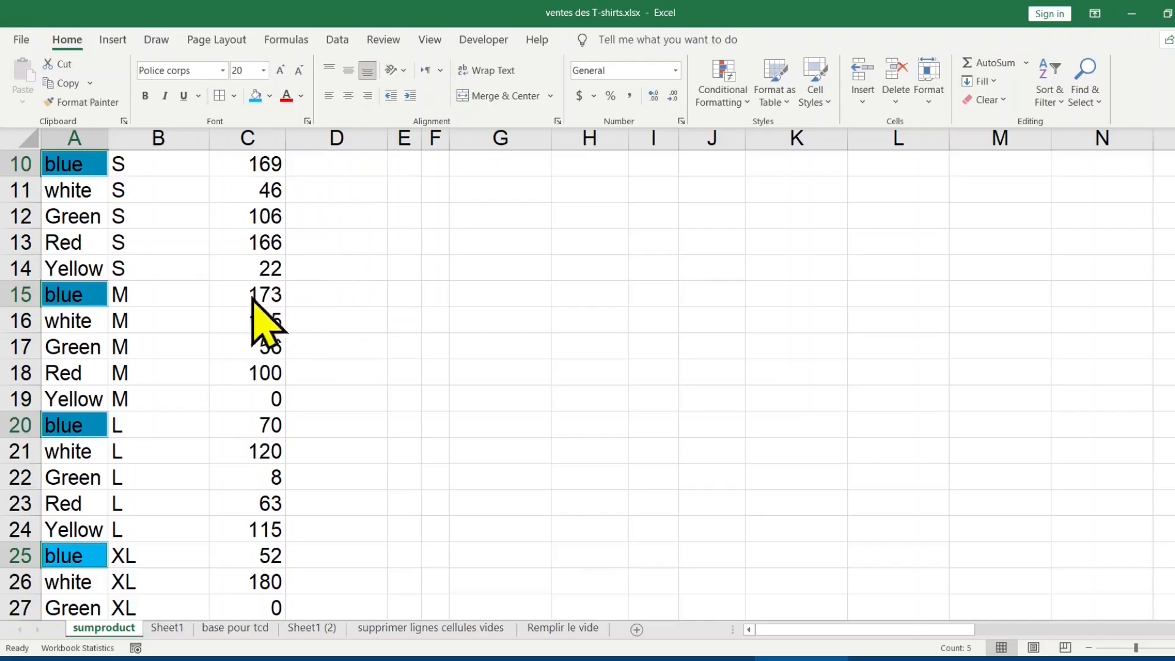
Repeat the light-blue fill on the quantity cells of all blue shirts: C5, C10, C15, C20 and C25.
{"action": "left_click", "coordinate": [249, 298]}
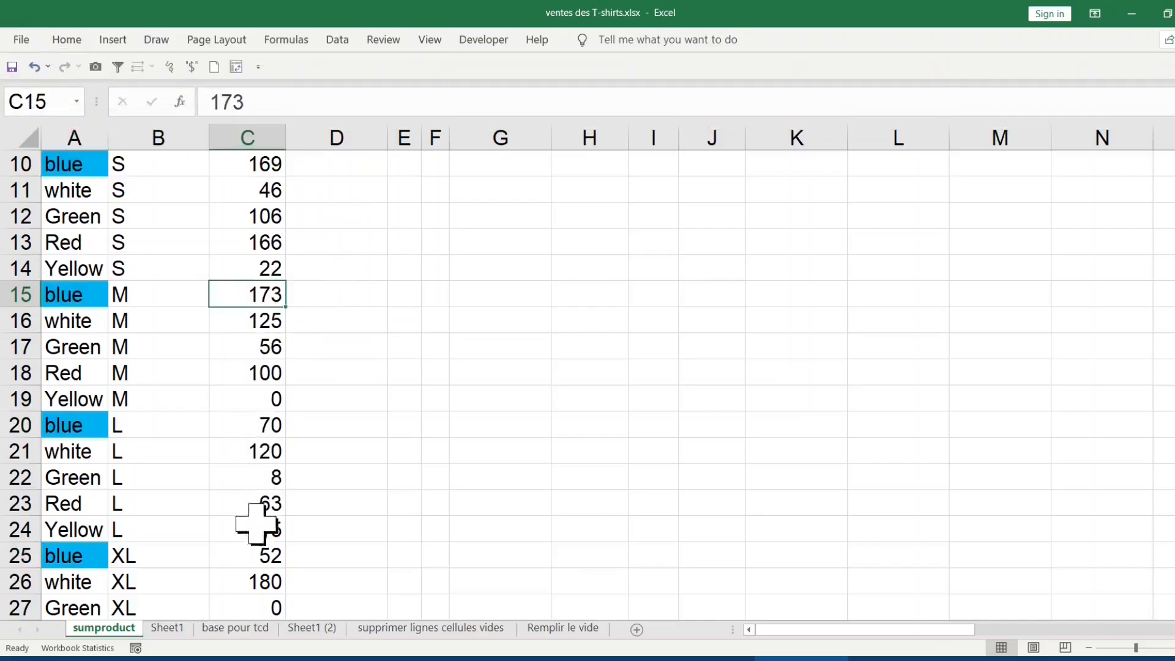
{"action": "left_click", "coordinate": [251, 554]}
{"action": "left_click", "coordinate": [257, 428], "text": "ctrl"}
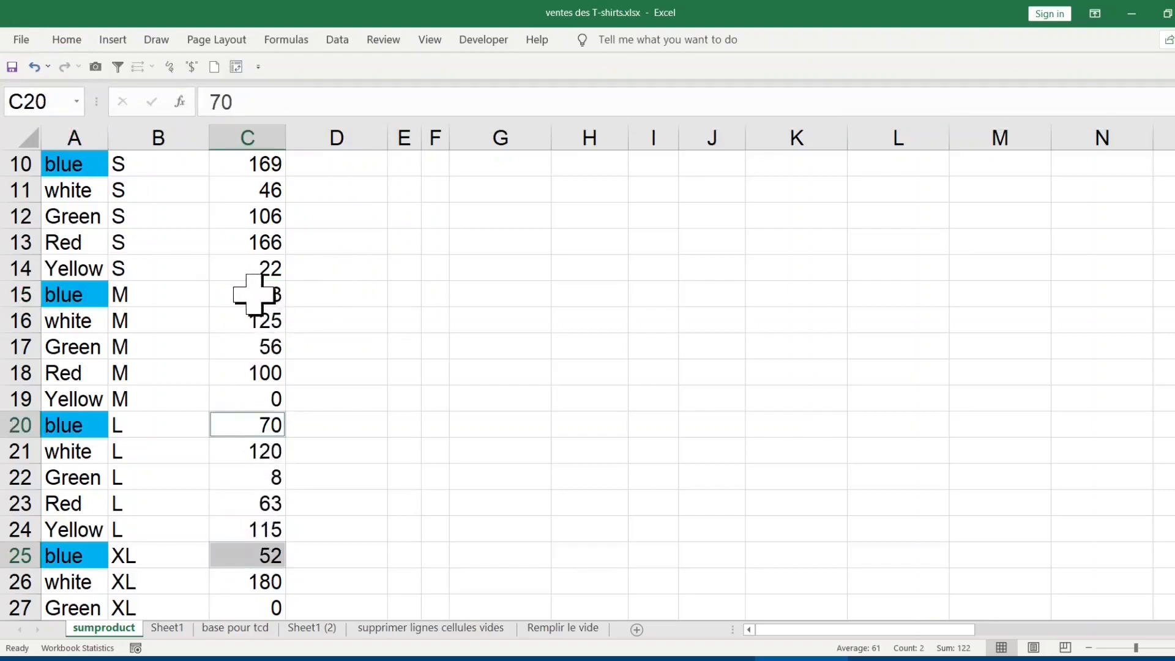
{"action": "left_click", "coordinate": [254, 296], "text": "ctrl"}
{"action": "left_click", "coordinate": [254, 160], "text": "ctrl"}
{"action": "scroll", "coordinate": [427, 230], "scroll_direction": "up", "scroll_amount": 2}
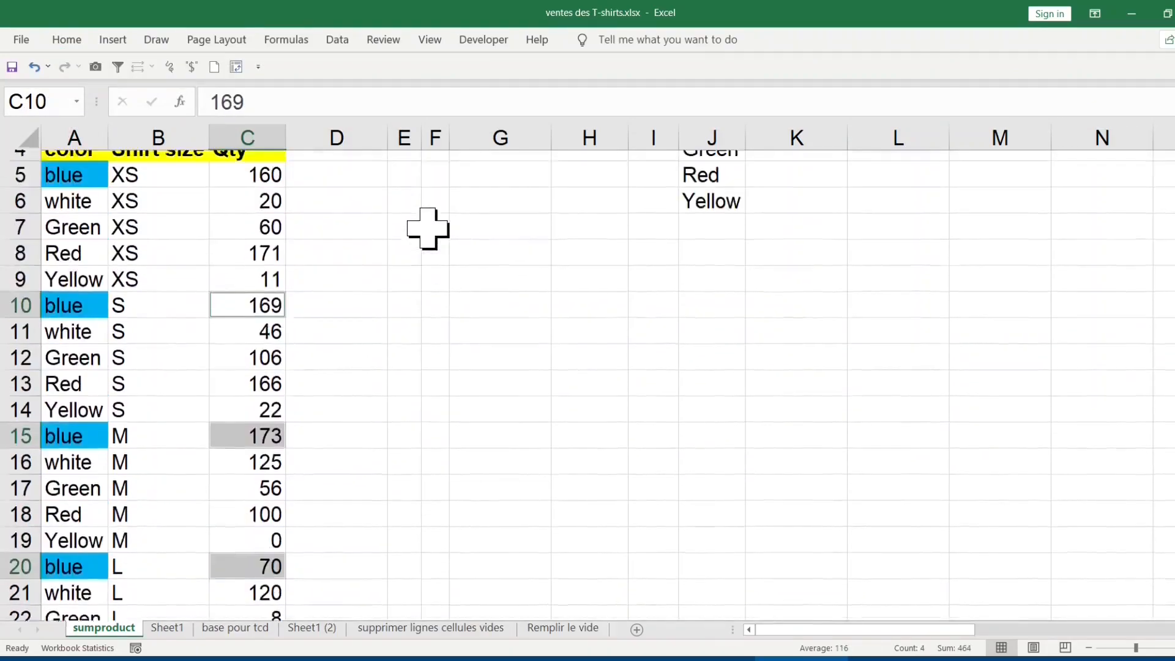
{"action": "left_click", "coordinate": [267, 188], "text": "ctrl"}
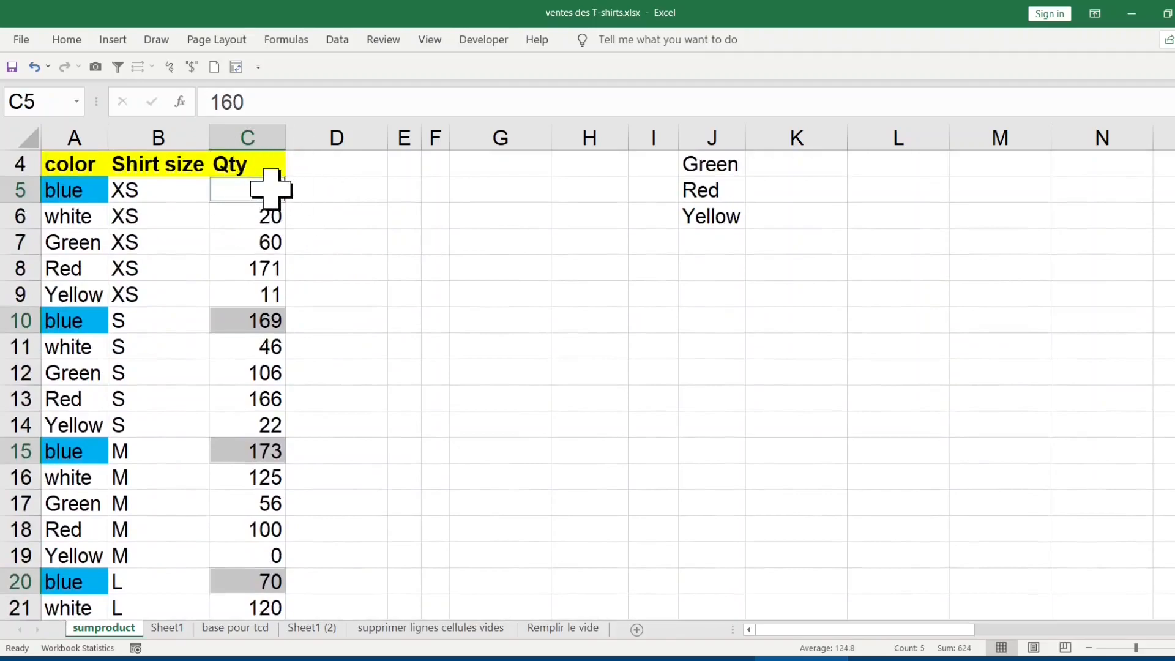
{"action": "key", "text": "F4"}
{"action": "left_click", "coordinate": [435, 294]}
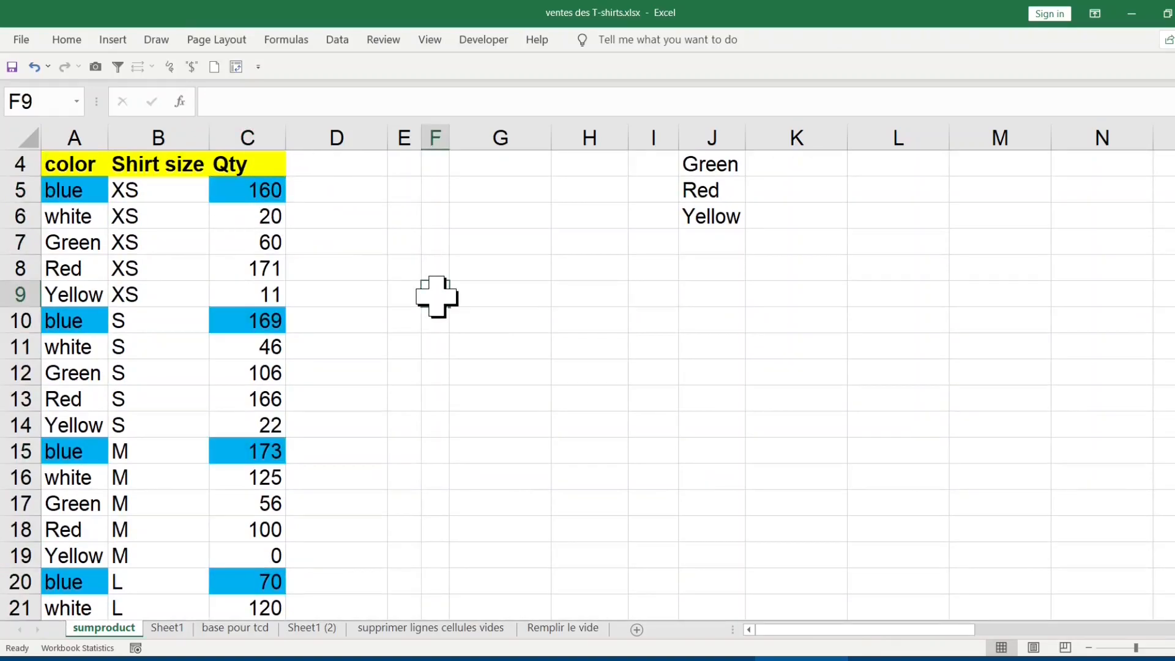
Repeat the light-blue fill on cell K2, the Qty cell for blue in the color summary.
{"action": "left_click", "coordinate": [93, 219]}
{"action": "left_click", "coordinate": [173, 336]}
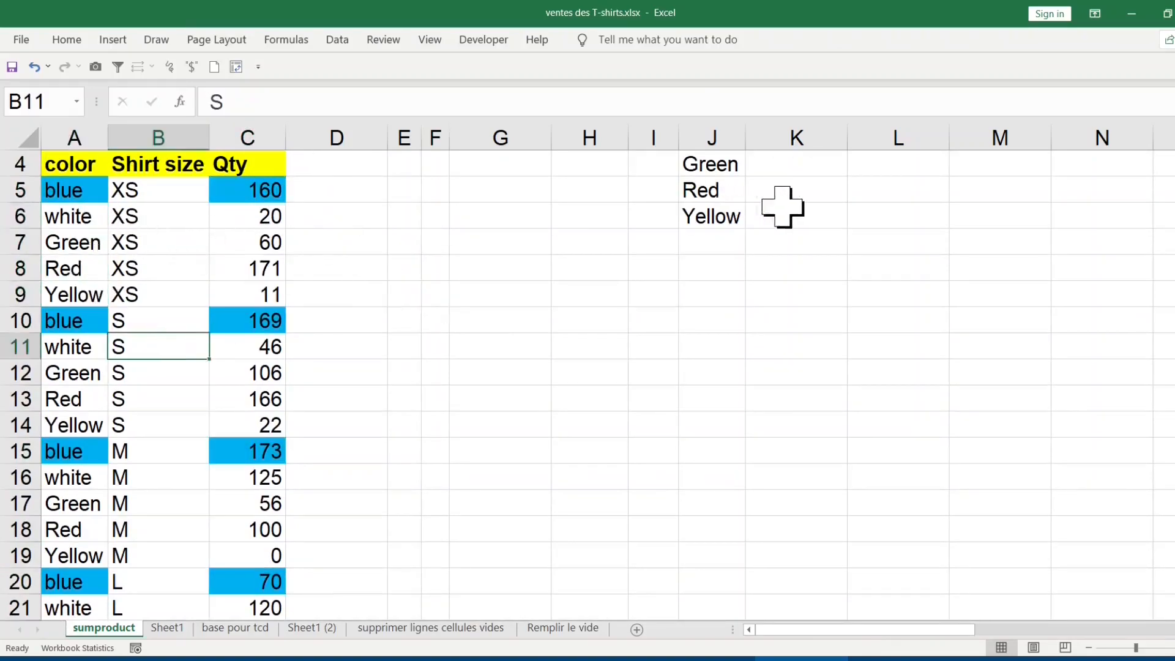
{"action": "left_click", "coordinate": [823, 175]}
{"action": "scroll", "coordinate": [757, 269], "scroll_direction": "up", "scroll_amount": 1}
{"action": "left_click", "coordinate": [803, 190]}
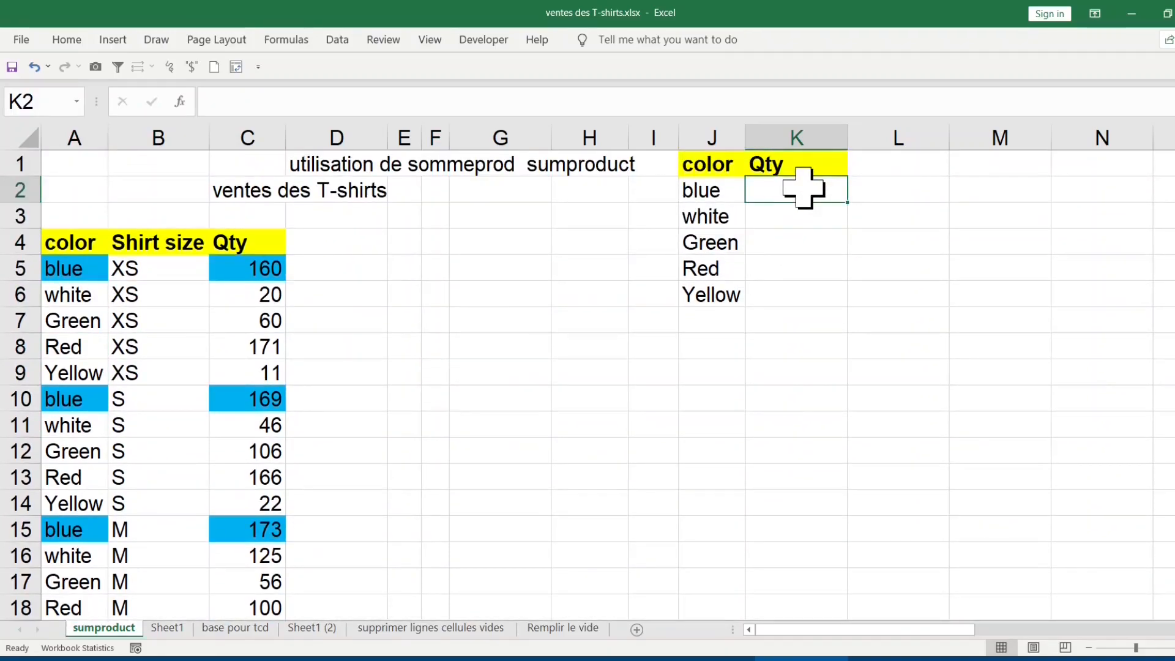
{"action": "key", "text": "F4"}
{"action": "left_click", "coordinate": [765, 219]}
{"action": "left_click", "coordinate": [800, 315]}
{"action": "left_click_drag", "start_coordinate": [789, 190], "coordinate": [803, 322]}
{"action": "left_click", "coordinate": [788, 239]}
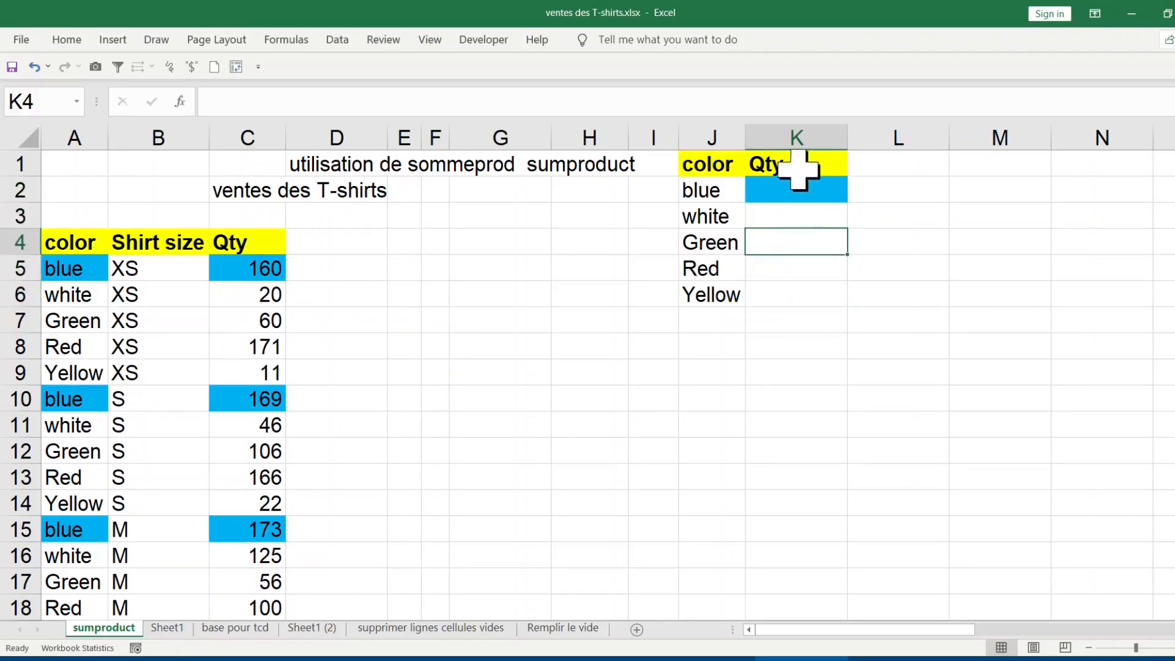
Narrow the empty column G to about half its width to bring the color summary closer to the data.
{"action": "left_click", "coordinate": [790, 187]}
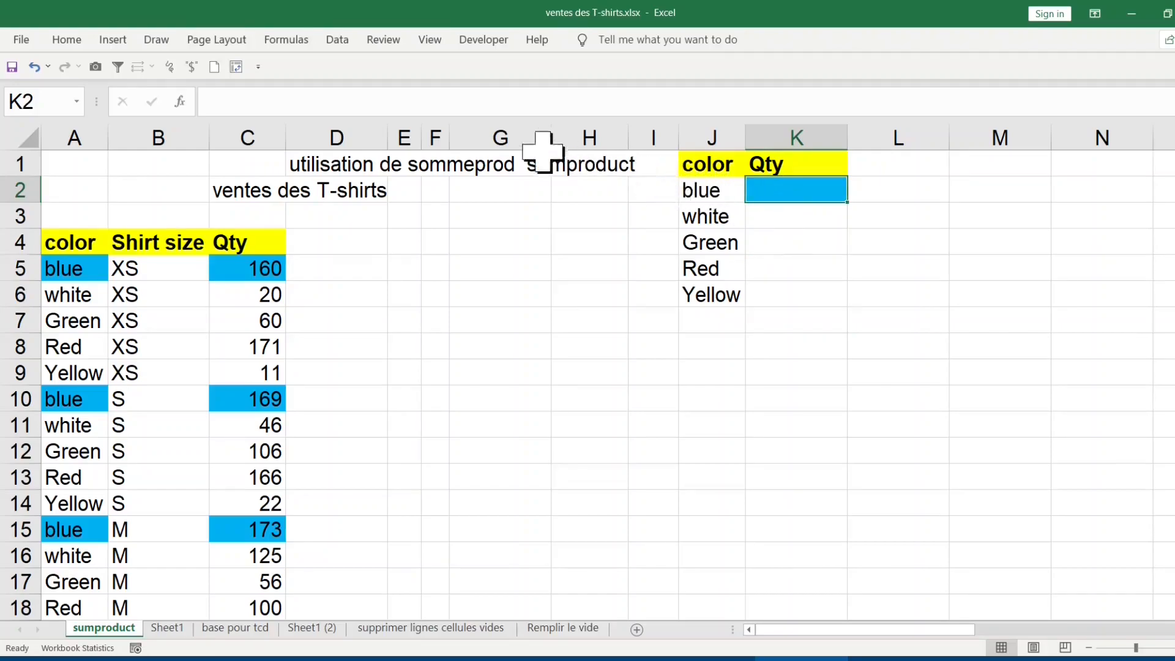
{"action": "left_click", "coordinate": [506, 136]}
{"action": "left_click_drag", "start_coordinate": [550, 134], "coordinate": [502, 132]}
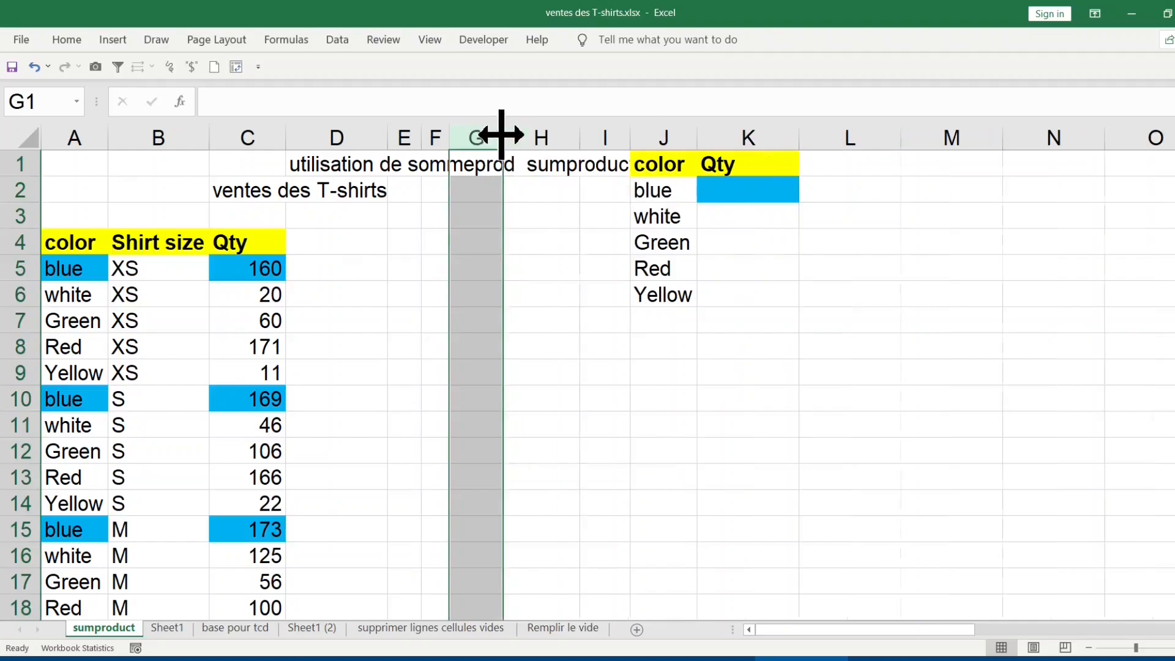
Begin a SUMPRODUCT formula in K2 with the color range as the absolute reference $A$5:$A$29.
{"action": "left_click", "coordinate": [732, 187]}
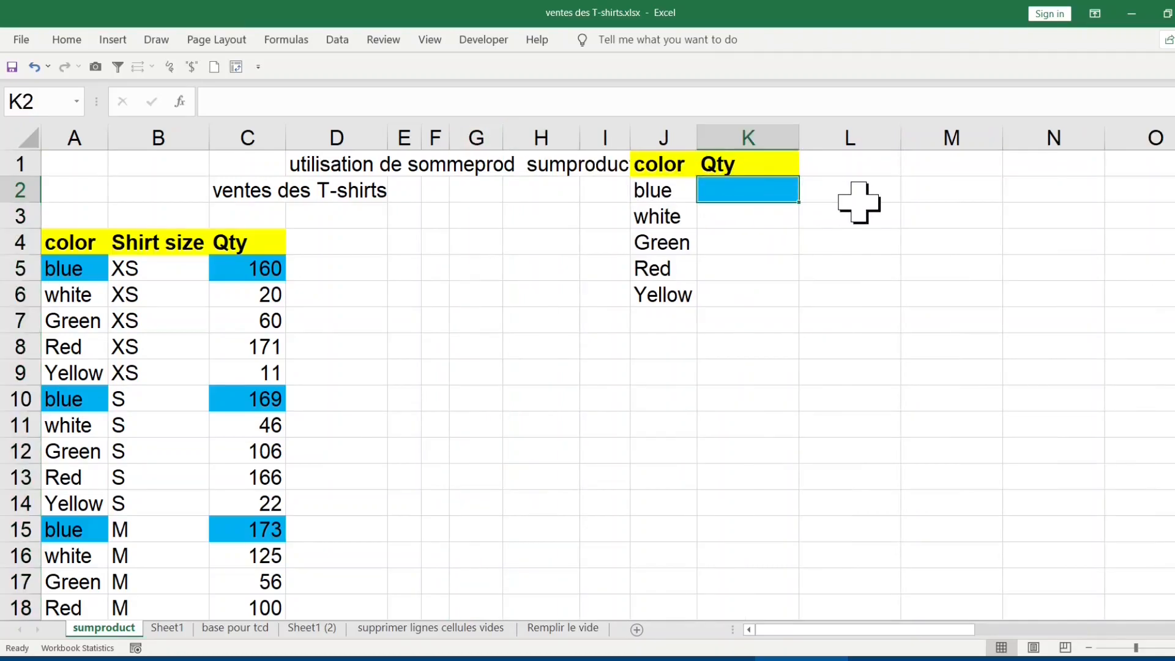
{"action": "type", "text": "=sumpr"}
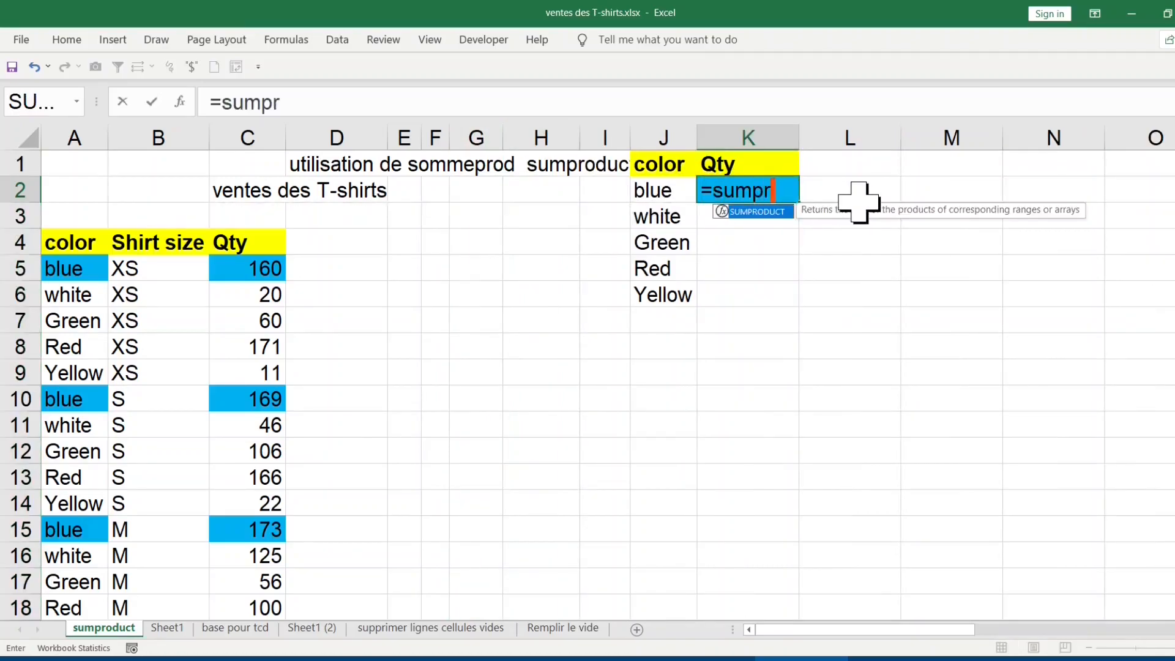
{"action": "type", "text": "o"}
{"action": "key", "text": "Tab"}
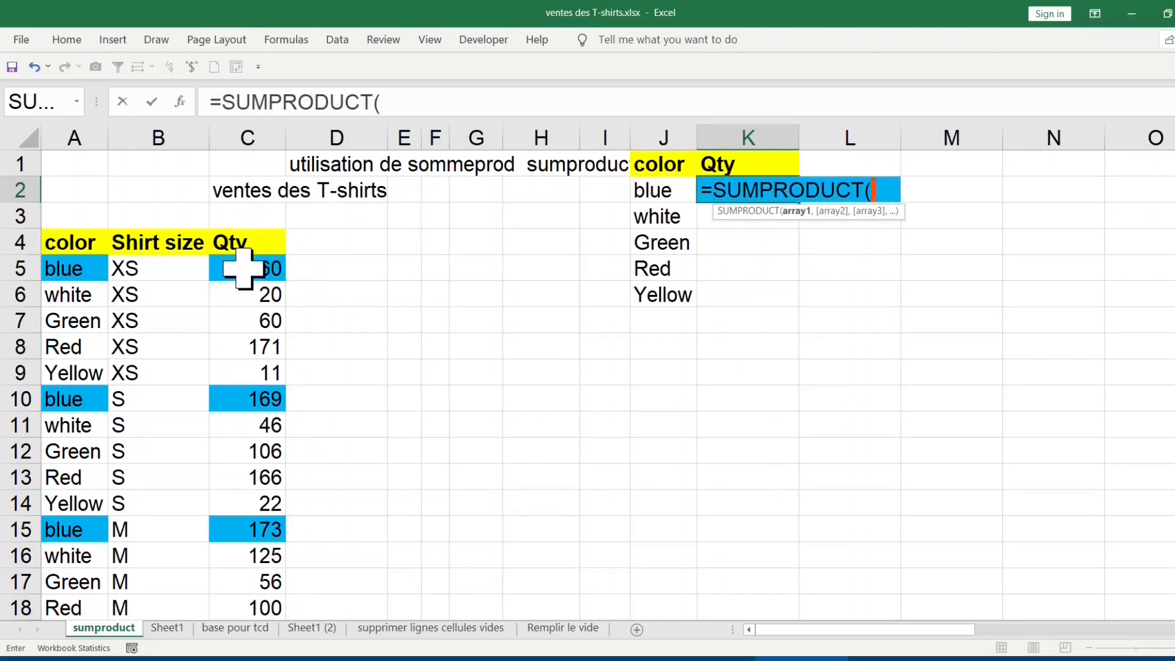
{"action": "left_click", "coordinate": [86, 264]}
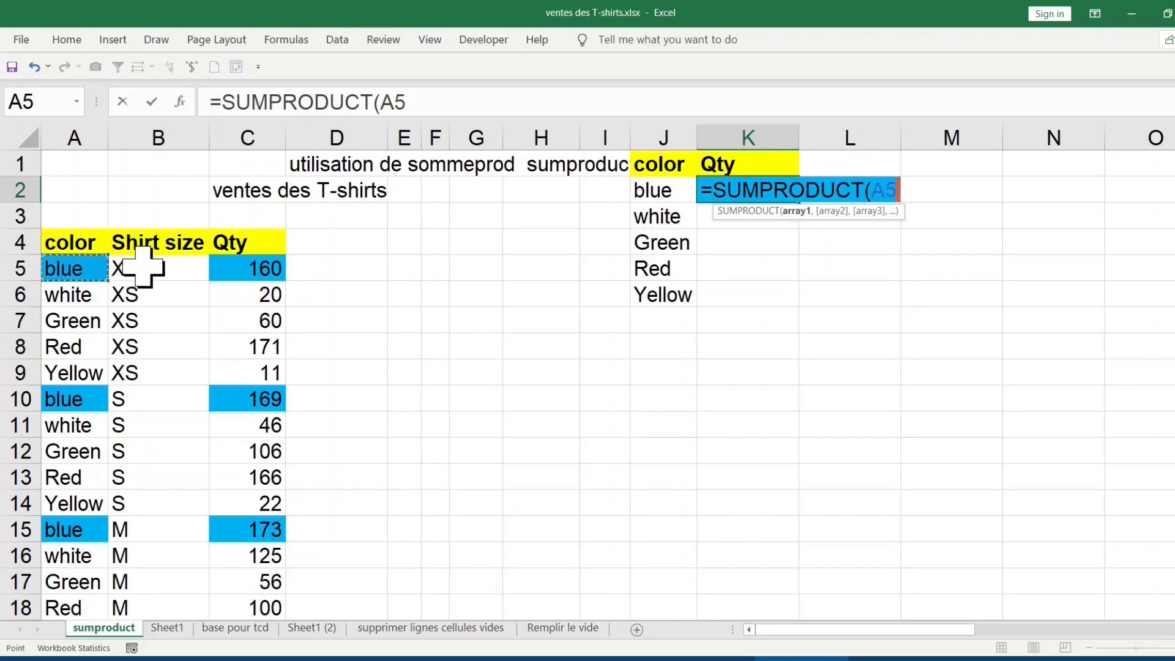
{"action": "key", "text": "ctrl+shift+Down"}
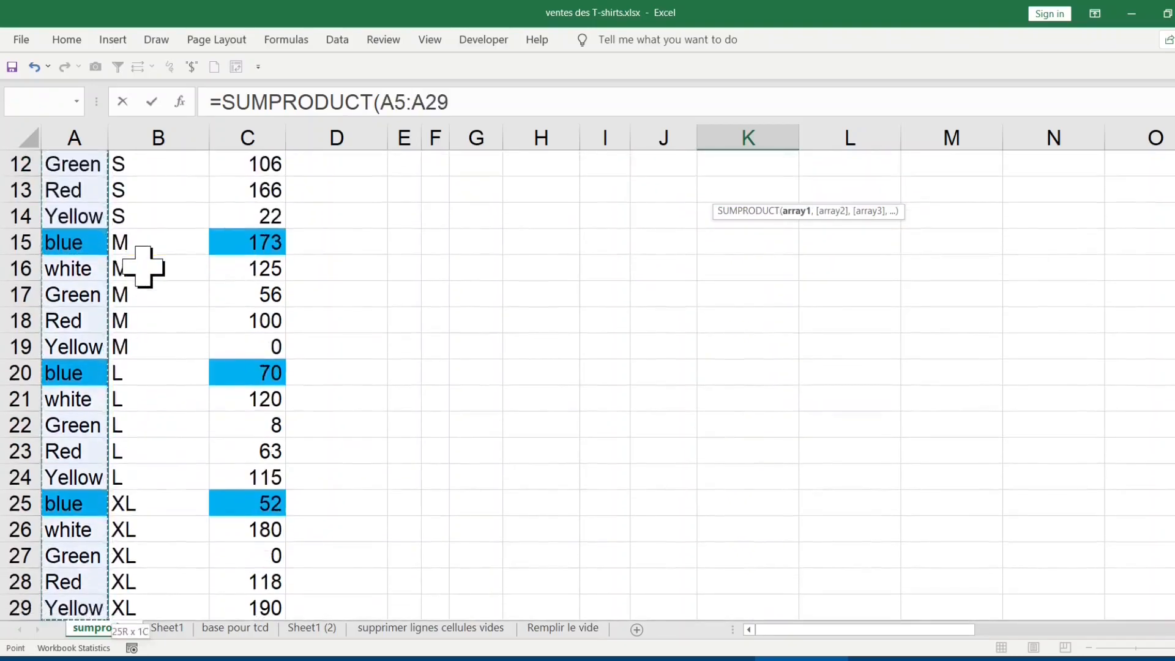
{"action": "scroll", "coordinate": [143, 267], "scroll_direction": "up", "scroll_amount": 4}
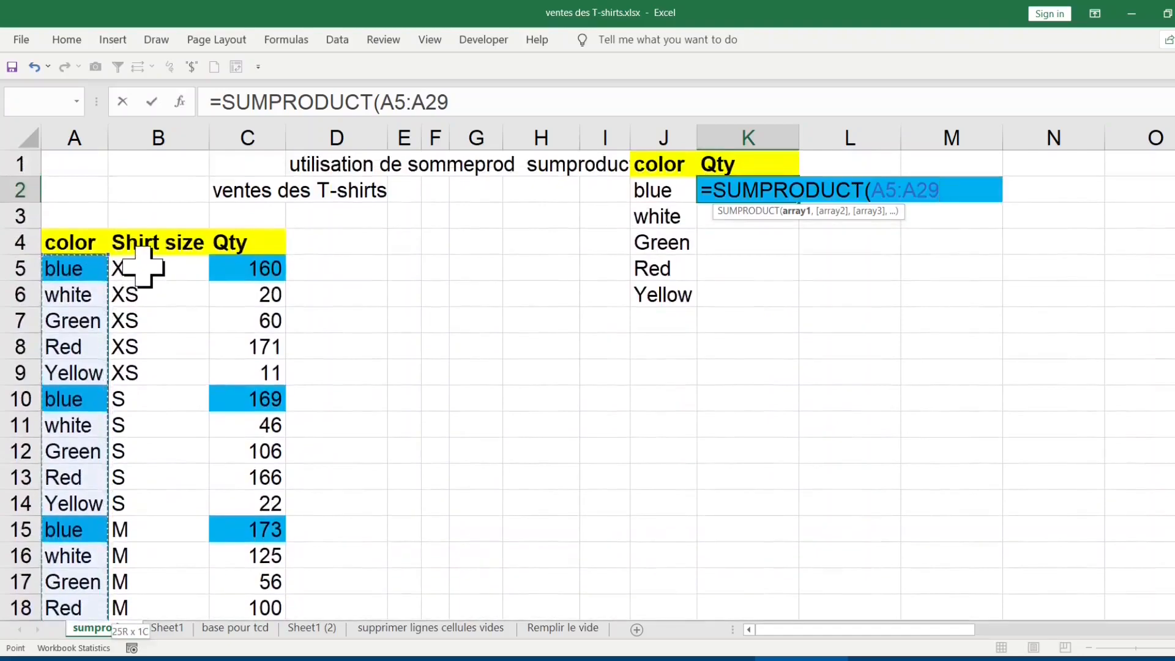
{"action": "key", "text": "F4"}
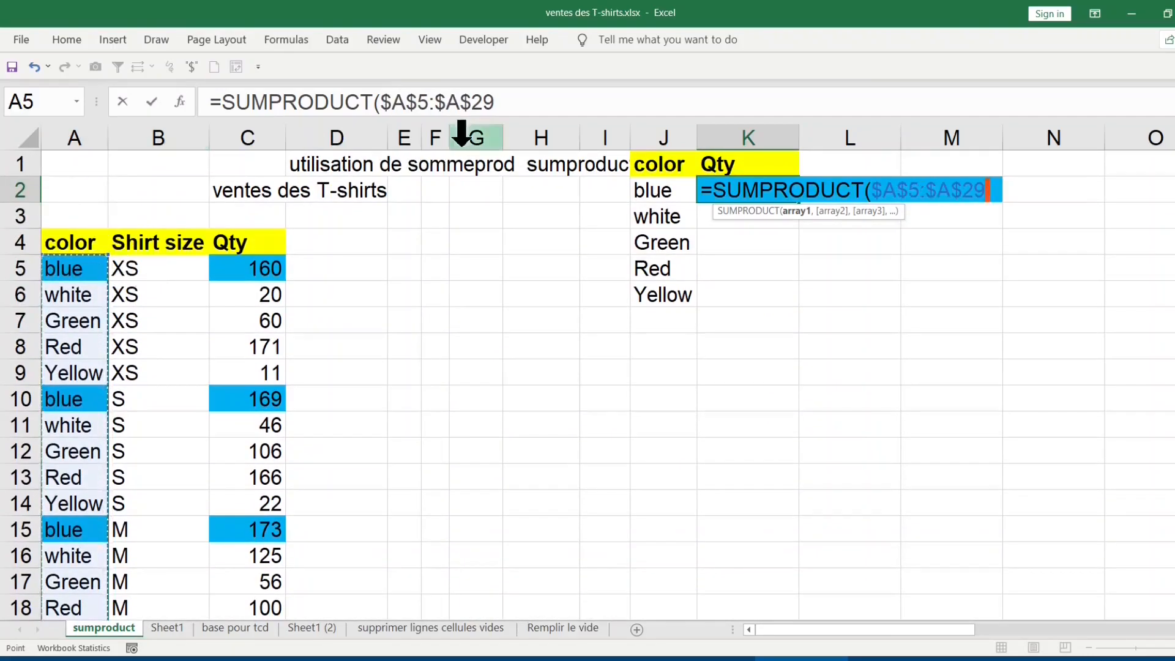
Turn the color range into the parenthesized condition ($A$5:$A$29=J2) and add a multiplication sign after it.
{"action": "left_click", "coordinate": [526, 102]}
{"action": "type", "text": "="}
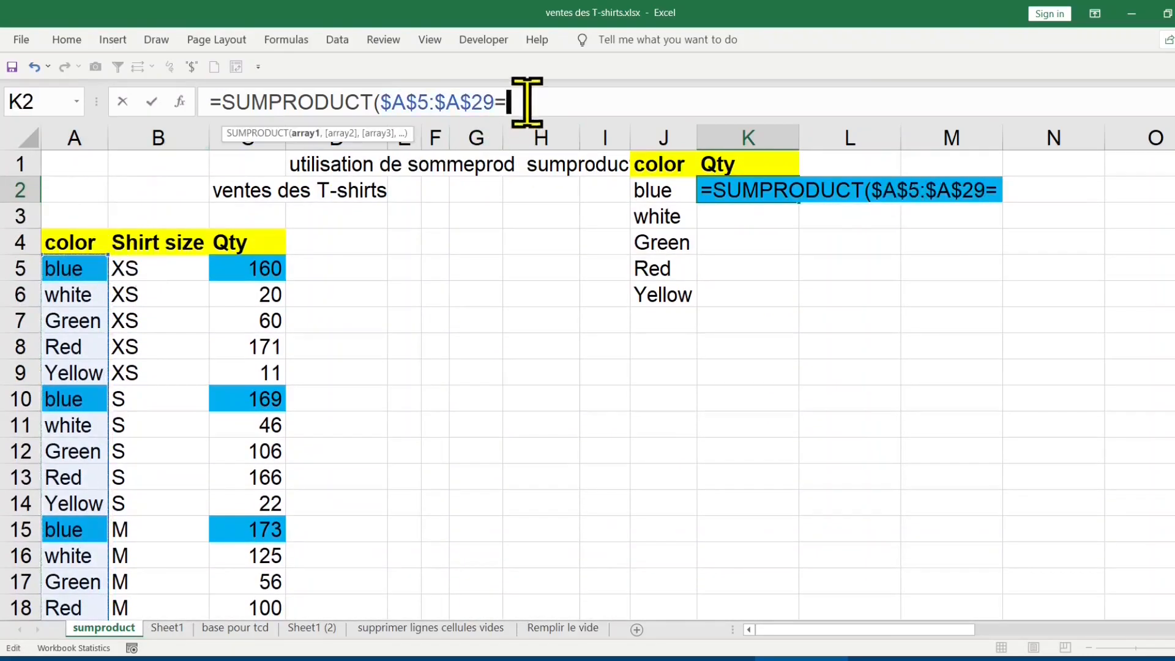
{"action": "left_click", "coordinate": [670, 192]}
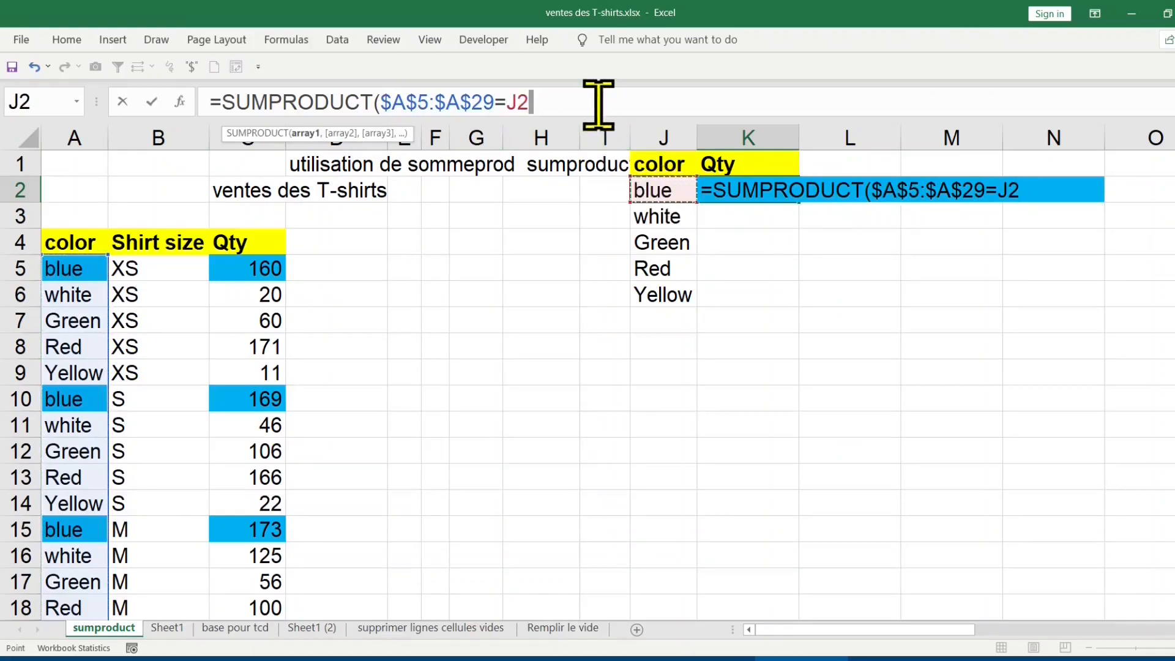
{"action": "type", "text": ")*"}
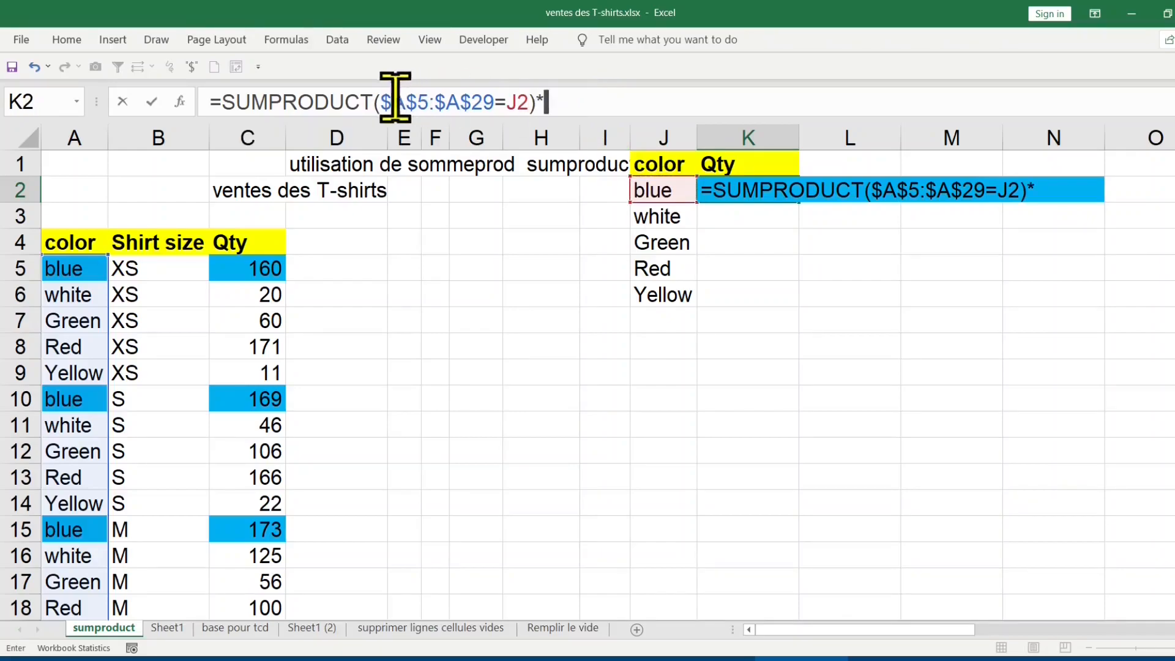
{"action": "left_click", "coordinate": [376, 103]}
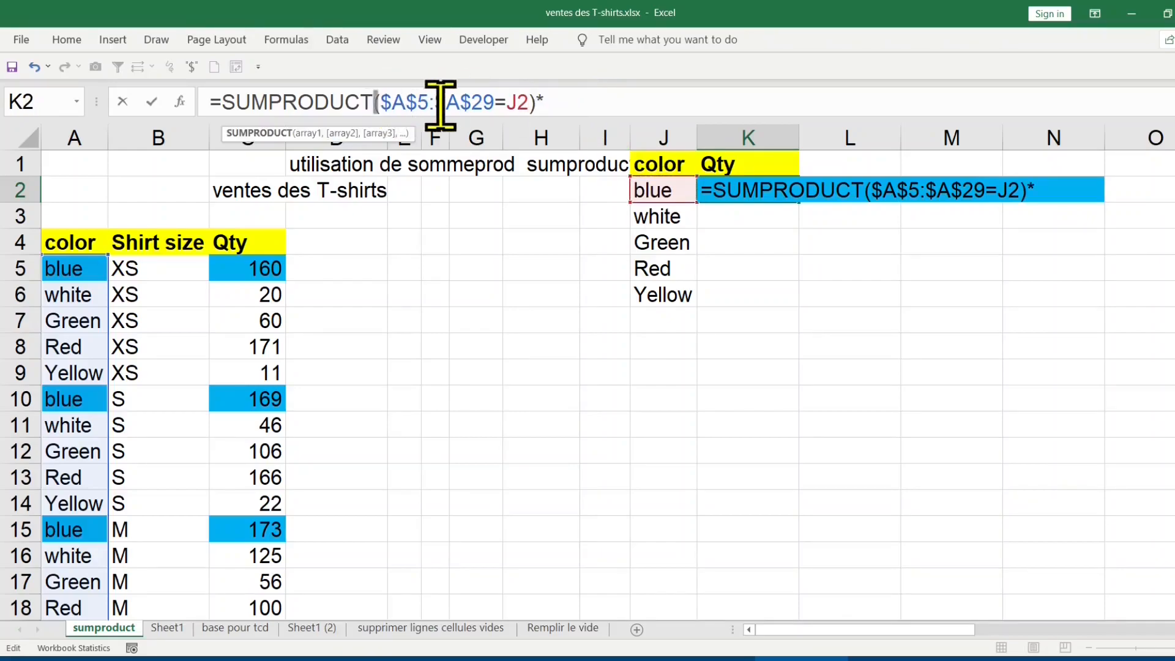
{"action": "type", "text": "("}
{"action": "left_click", "coordinate": [577, 103]}
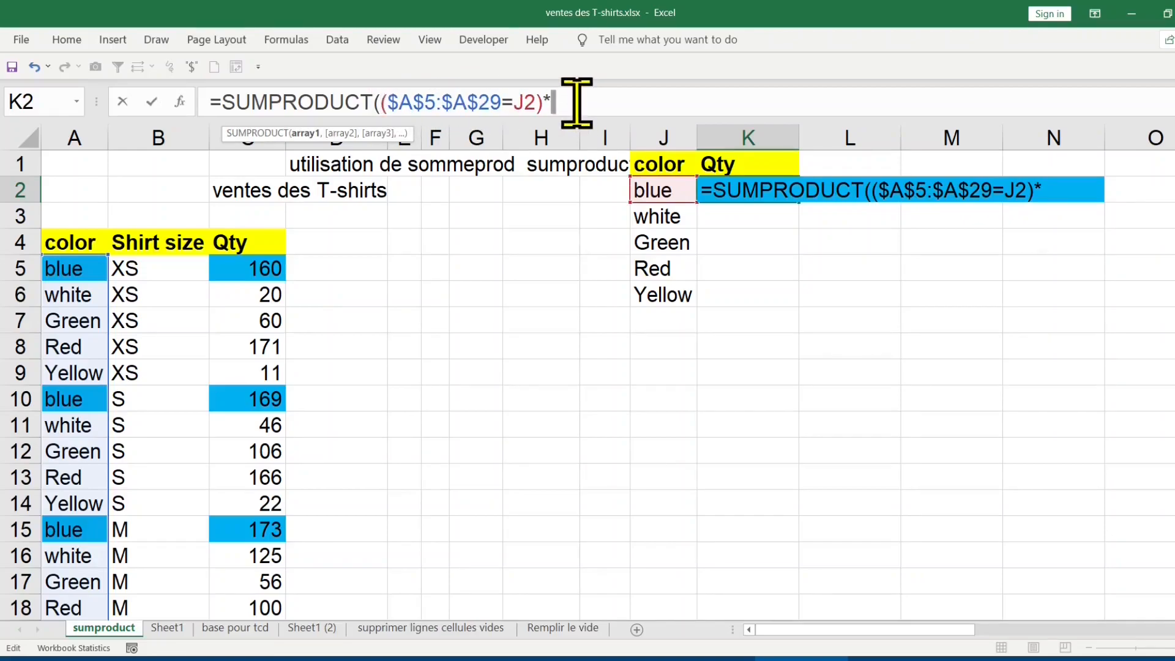
Multiply the condition by the absolute quantity range ($C$5:$C$29), close the SUMPRODUCT formula and enter it in K2.
{"action": "left_click", "coordinate": [248, 242]}
{"action": "left_click", "coordinate": [252, 268]}
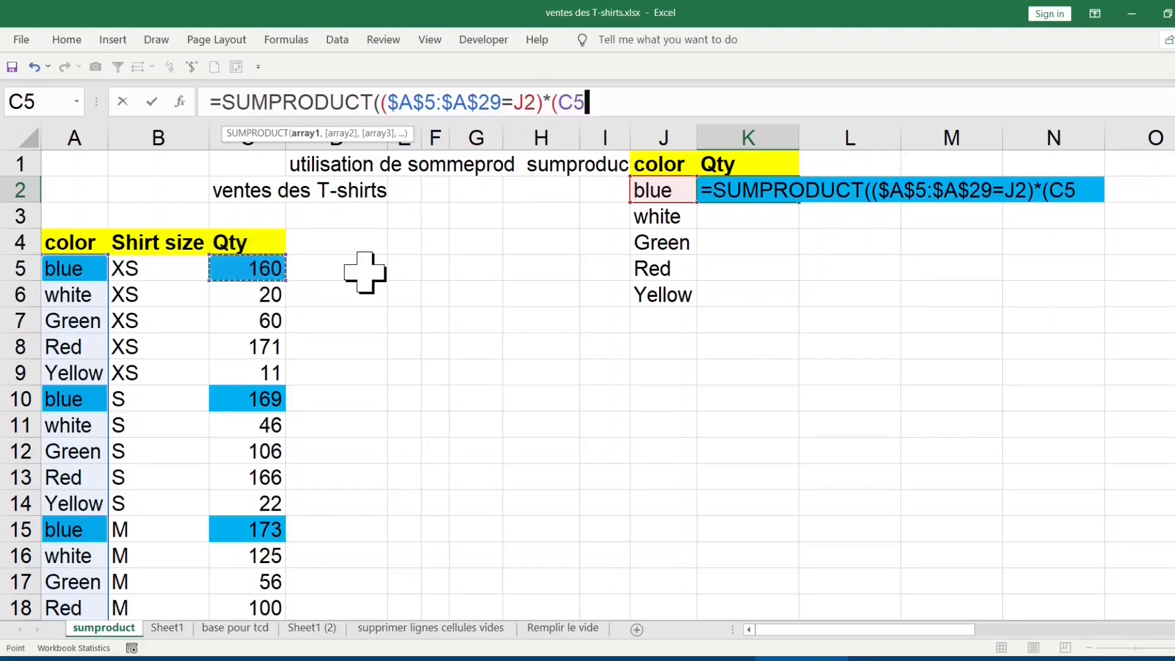
{"action": "key", "text": "ctrl+shift+Down"}
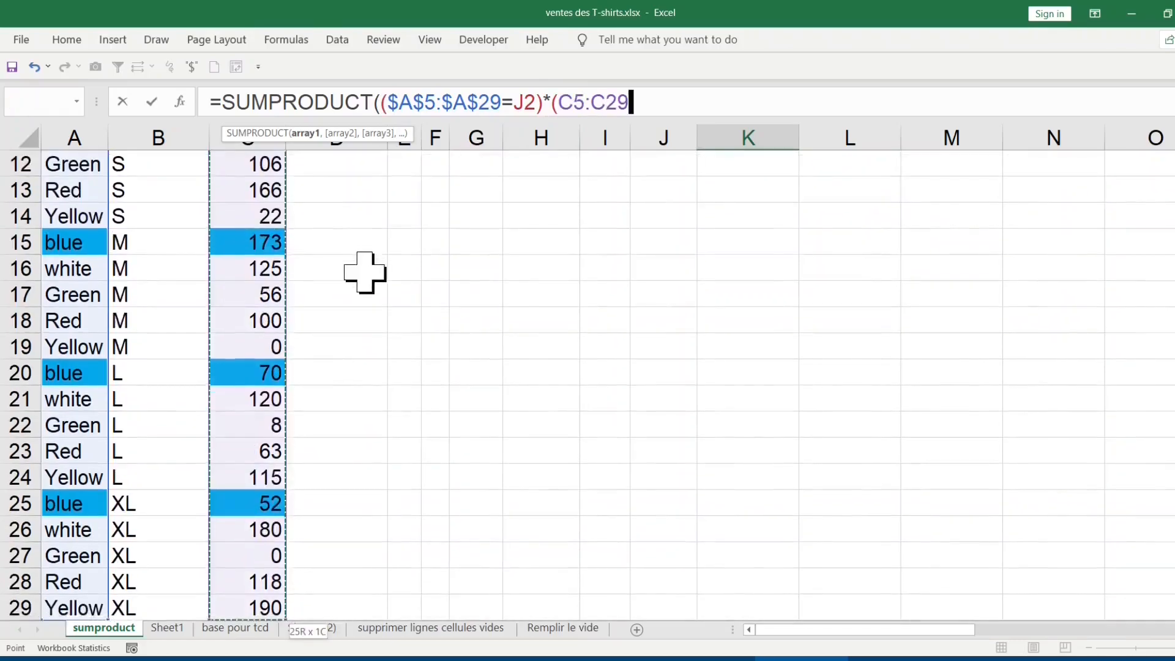
{"action": "scroll", "coordinate": [364, 272], "scroll_direction": "up", "scroll_amount": 4}
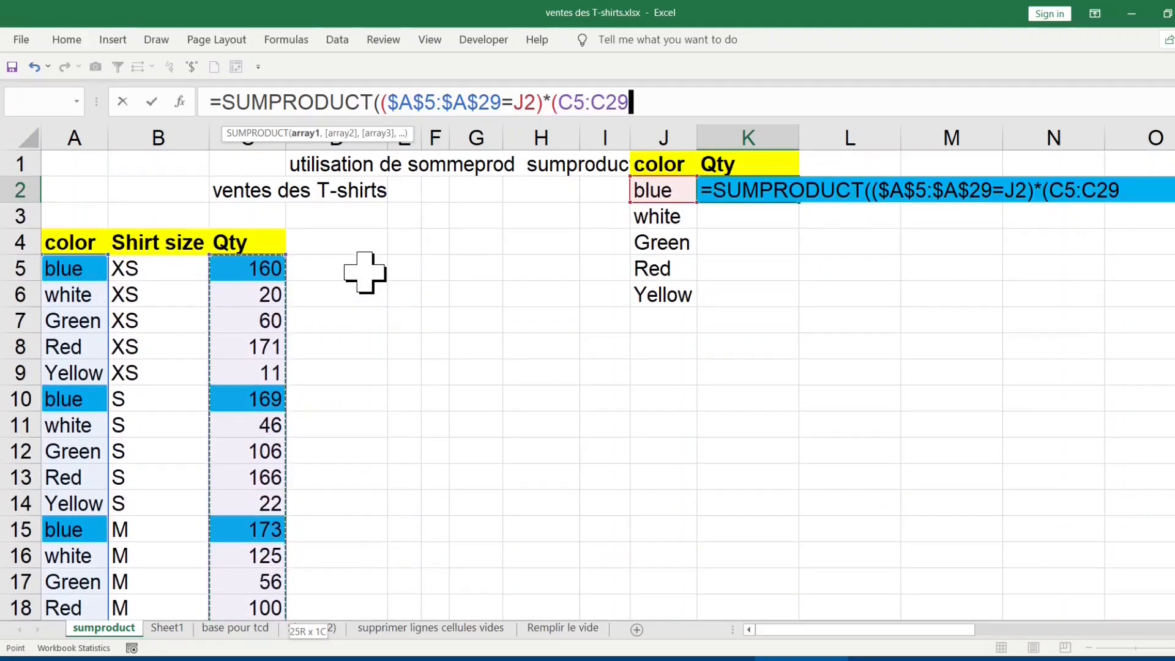
{"action": "key", "text": "F4"}
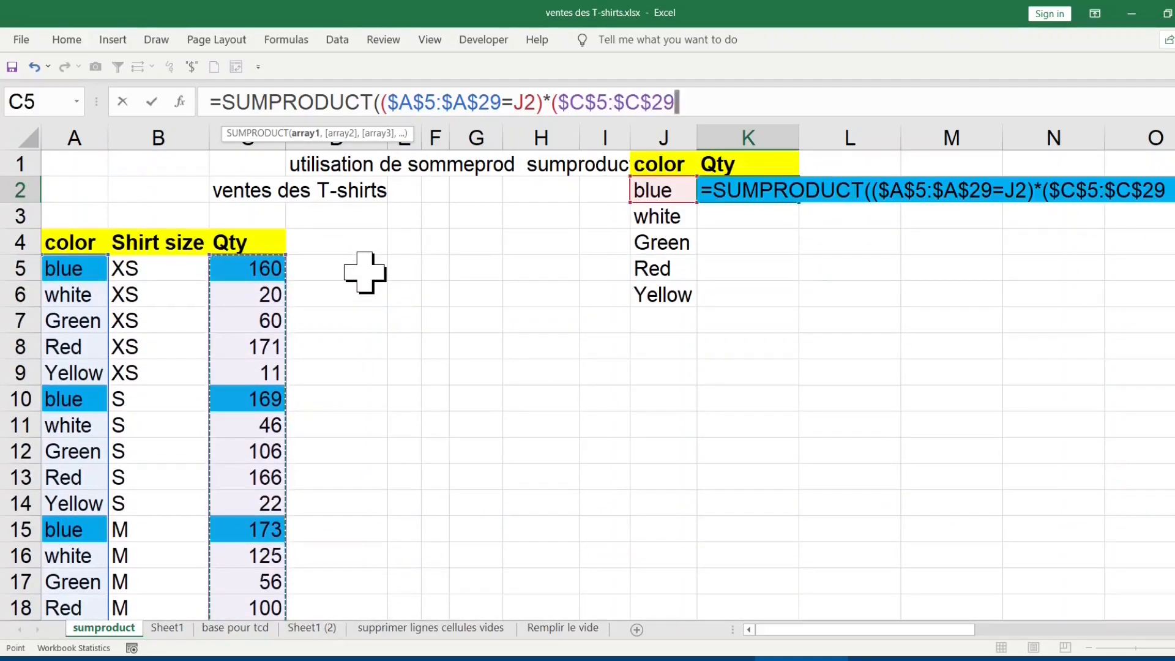
{"action": "type", "text": ")"}
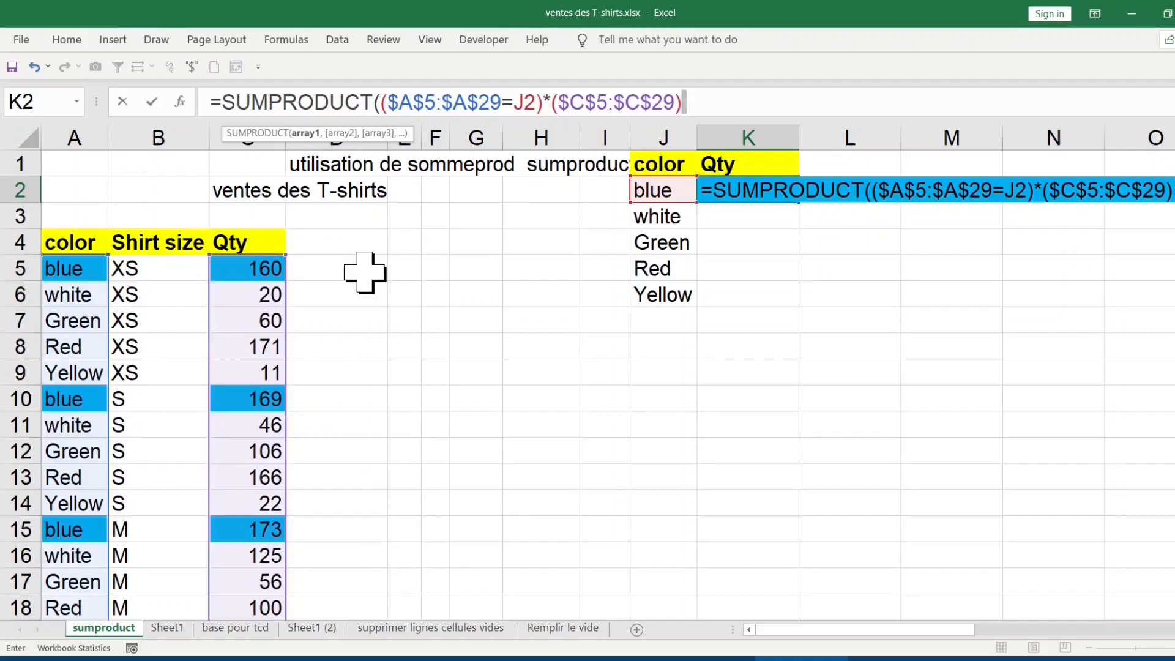
{"action": "type", "text": ")"}
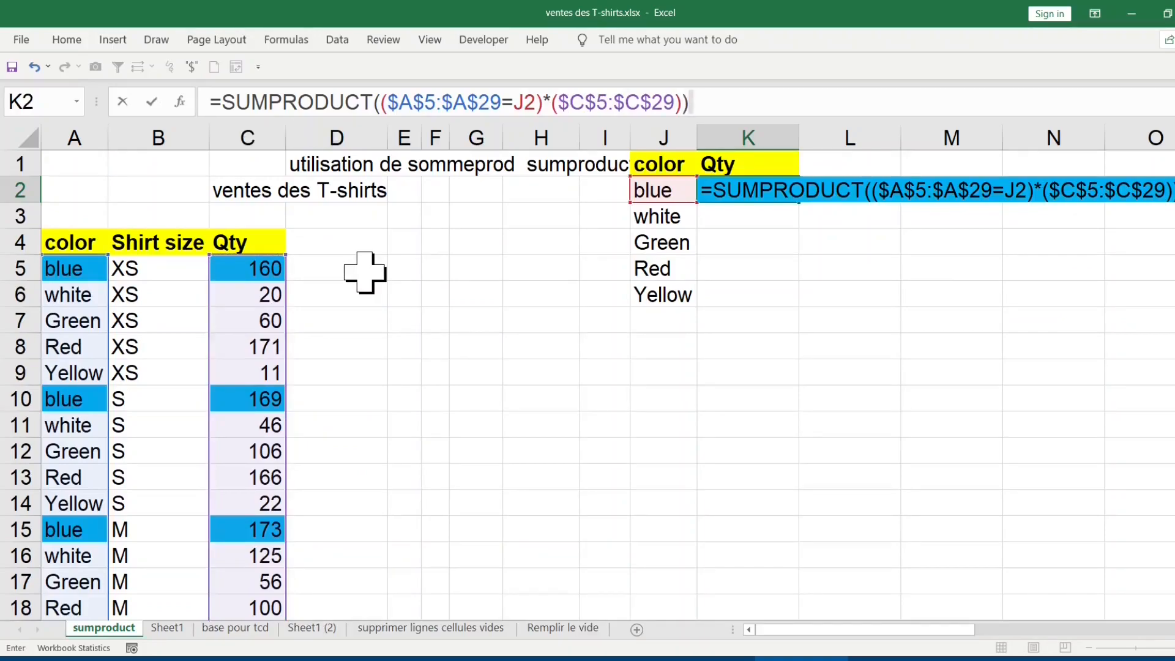
{"action": "key", "text": "ctrl+Return"}
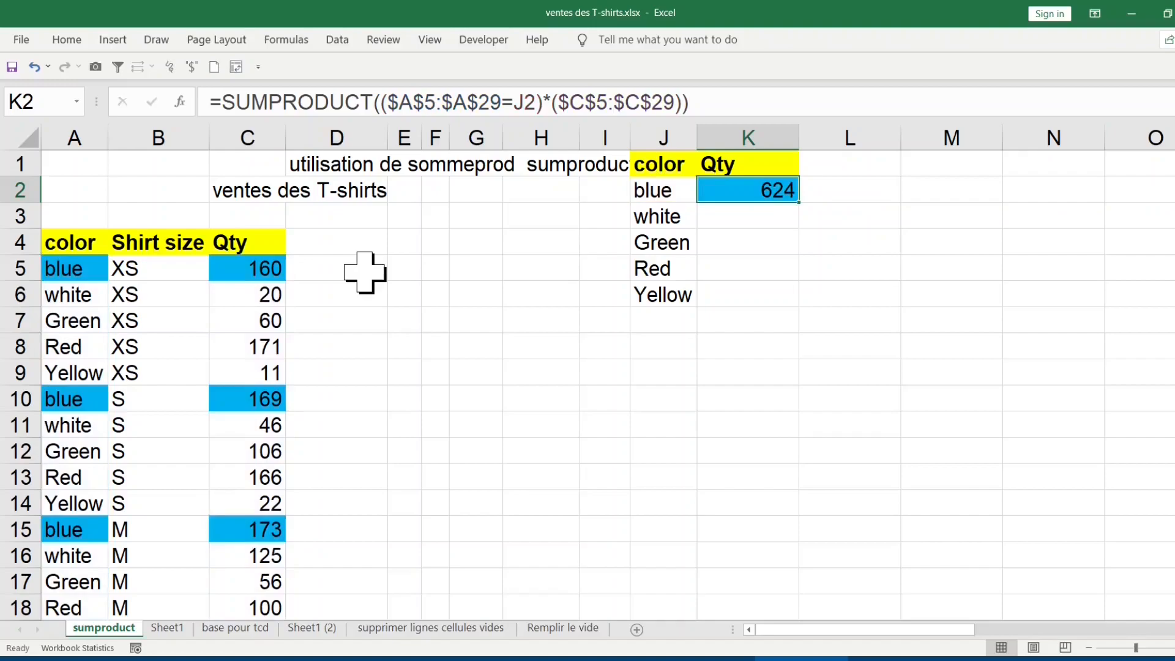
{"action": "left_click", "coordinate": [272, 267]}
{"action": "left_click", "coordinate": [266, 398]}
{"action": "left_click", "coordinate": [245, 530]}
{"action": "scroll", "coordinate": [442, 487], "scroll_direction": "down", "scroll_amount": 2}
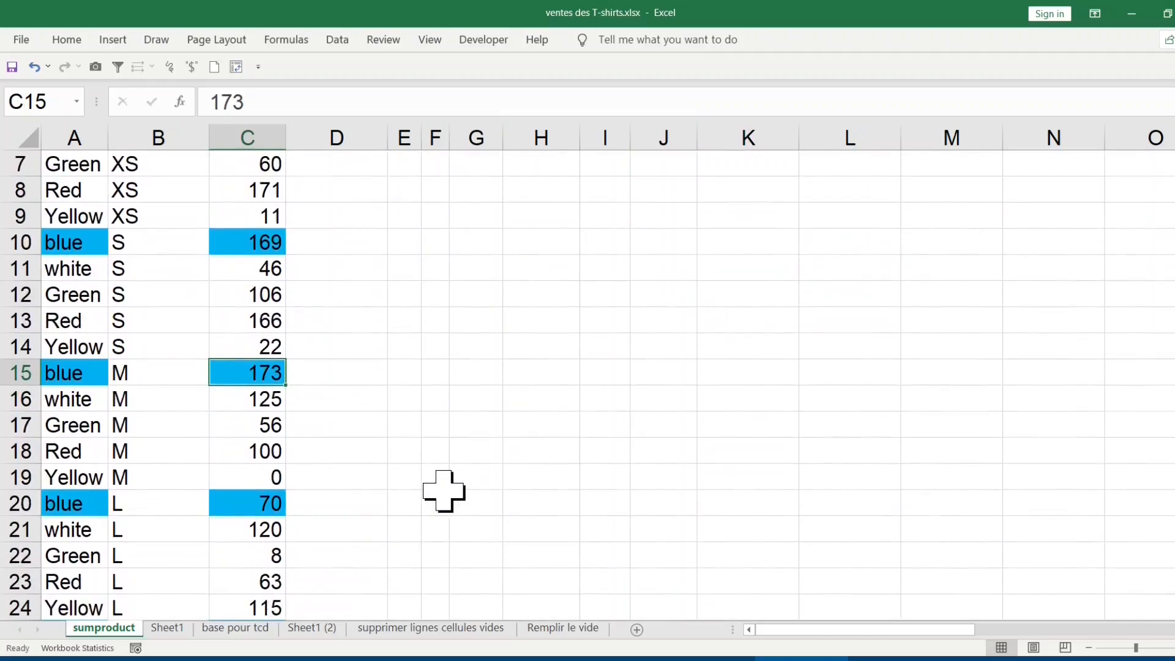
{"action": "scroll", "coordinate": [443, 490], "scroll_direction": "up", "scroll_amount": 2}
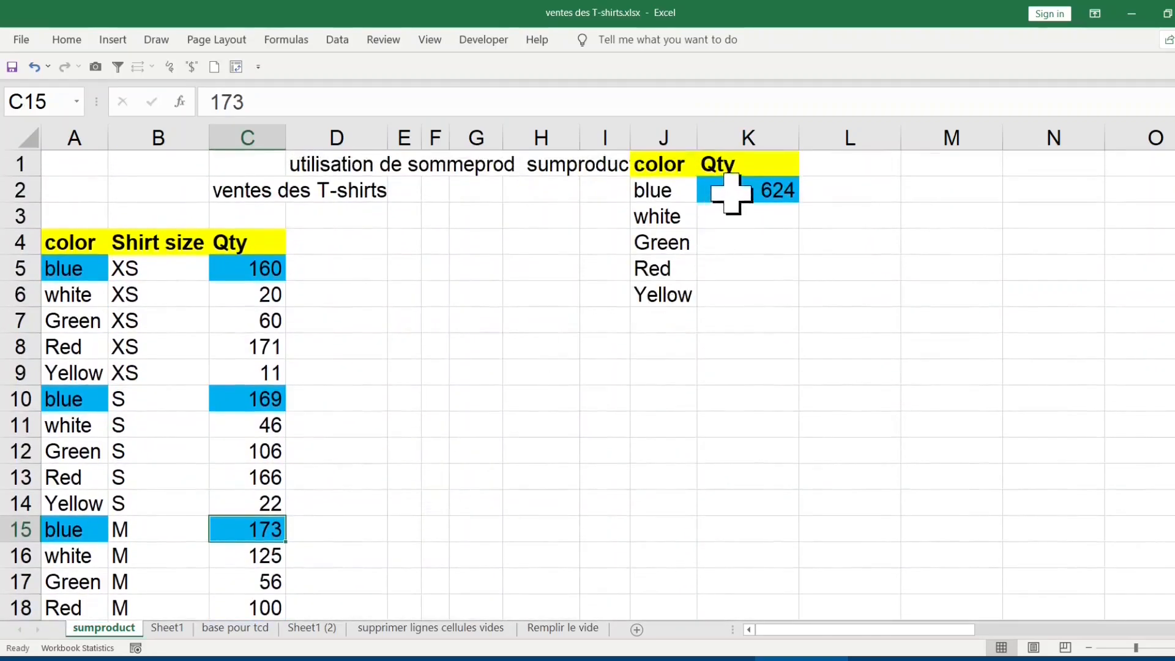
{"action": "left_click", "coordinate": [738, 191]}
Begin a SUMPRODUCT formula in K3 with the quantity range as the absolute reference $C$5:$C$29.
{"action": "left_click", "coordinate": [741, 220]}
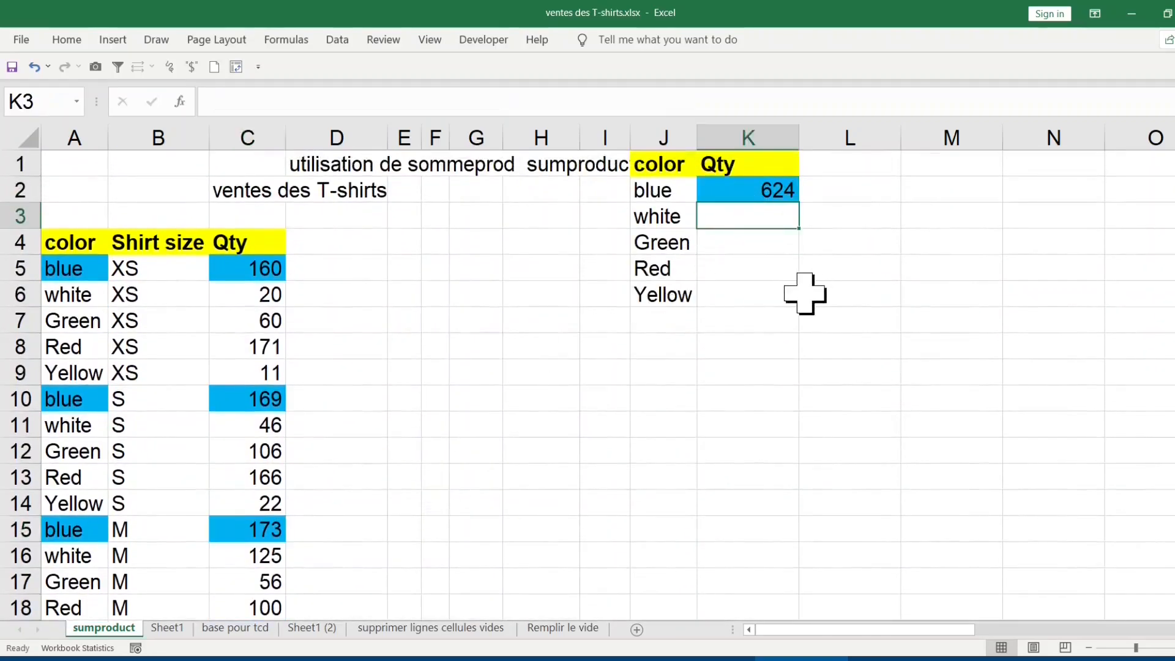
{"action": "type", "text": "=su"}
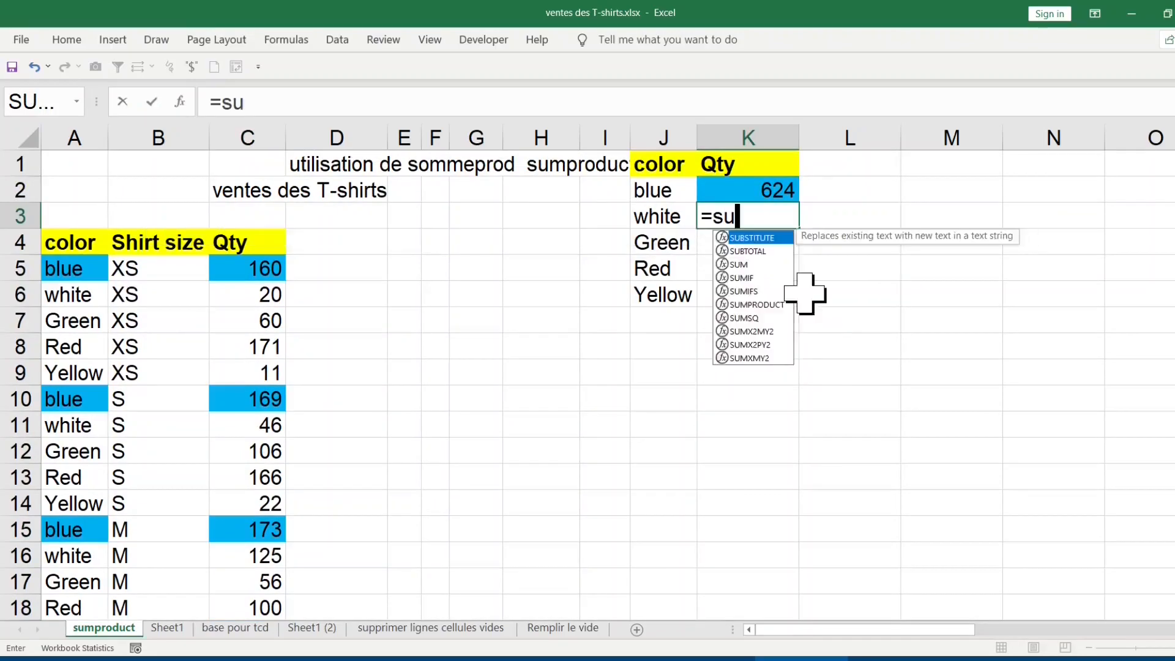
{"action": "type", "text": "mprod"}
{"action": "key", "text": "Tab"}
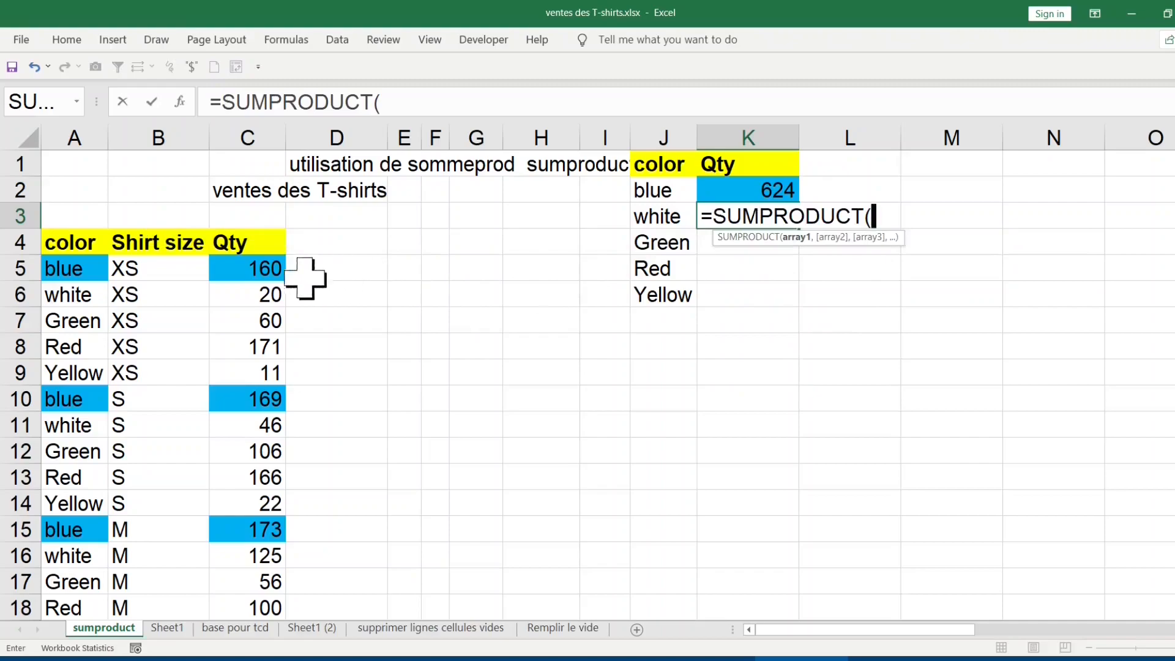
{"action": "left_click", "coordinate": [251, 270]}
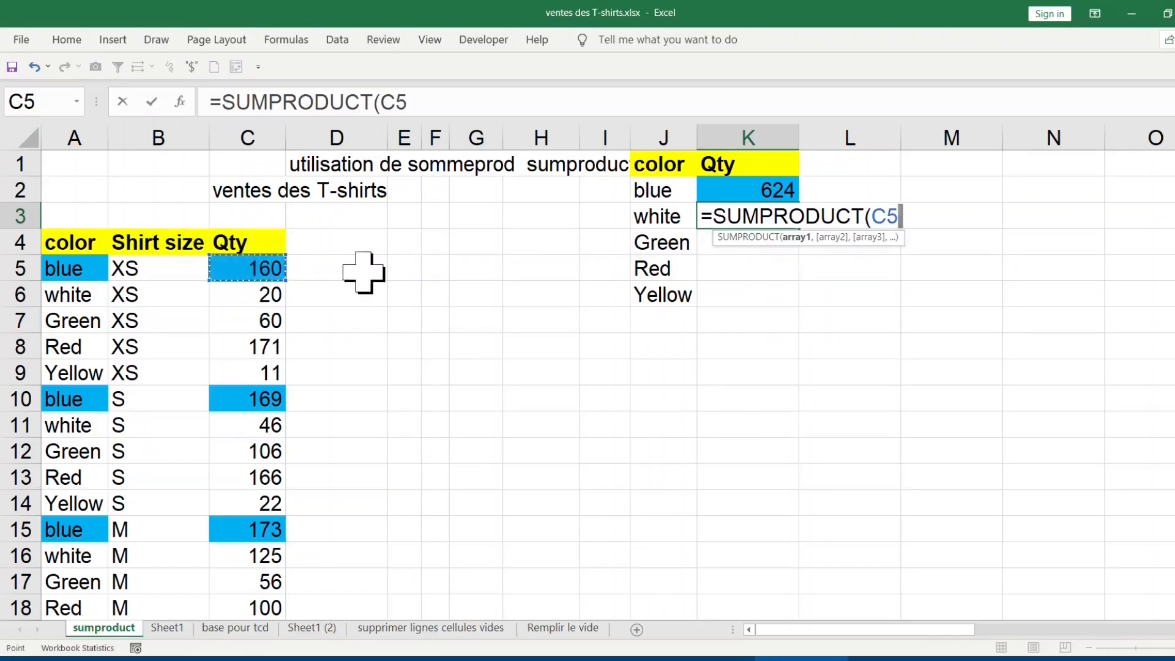
{"action": "key", "text": "ctrl+shift+Down"}
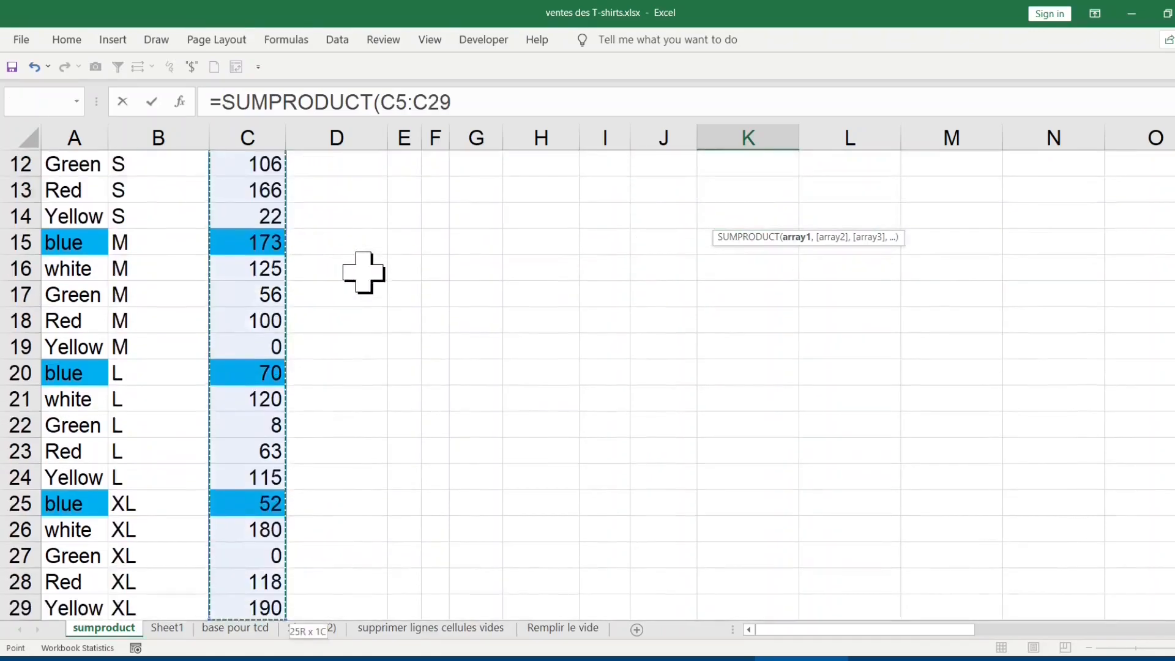
{"action": "scroll", "coordinate": [363, 272], "scroll_direction": "up", "scroll_amount": 3}
{"action": "scroll", "coordinate": [364, 272], "scroll_direction": "up", "scroll_amount": 1}
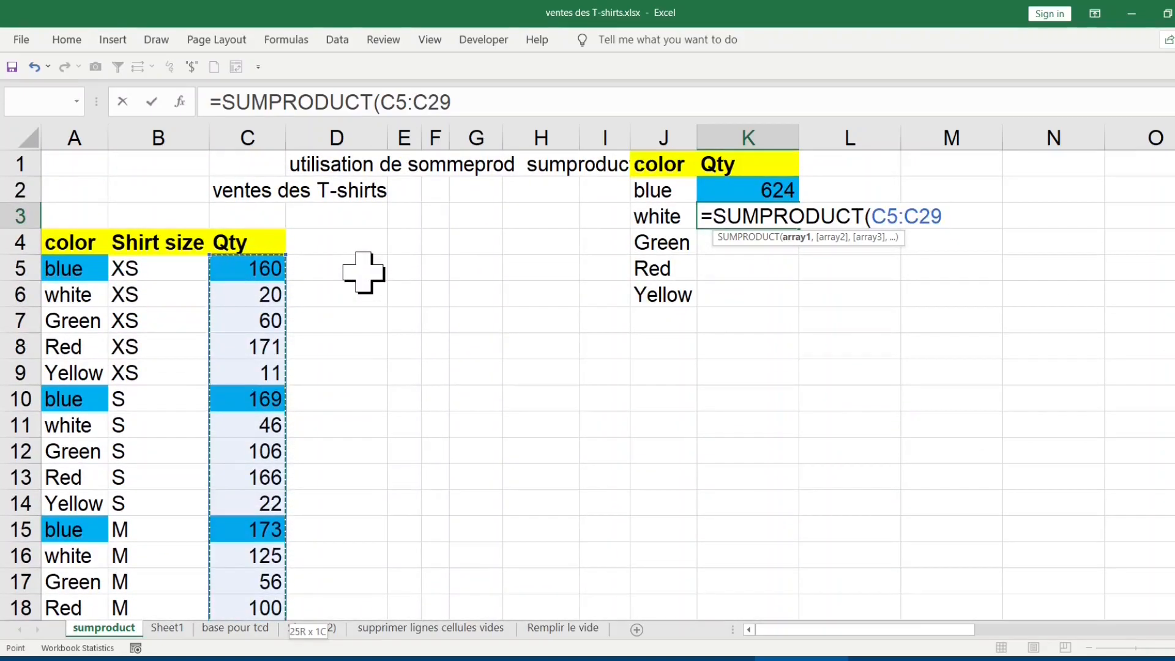
{"action": "key", "text": "F4"}
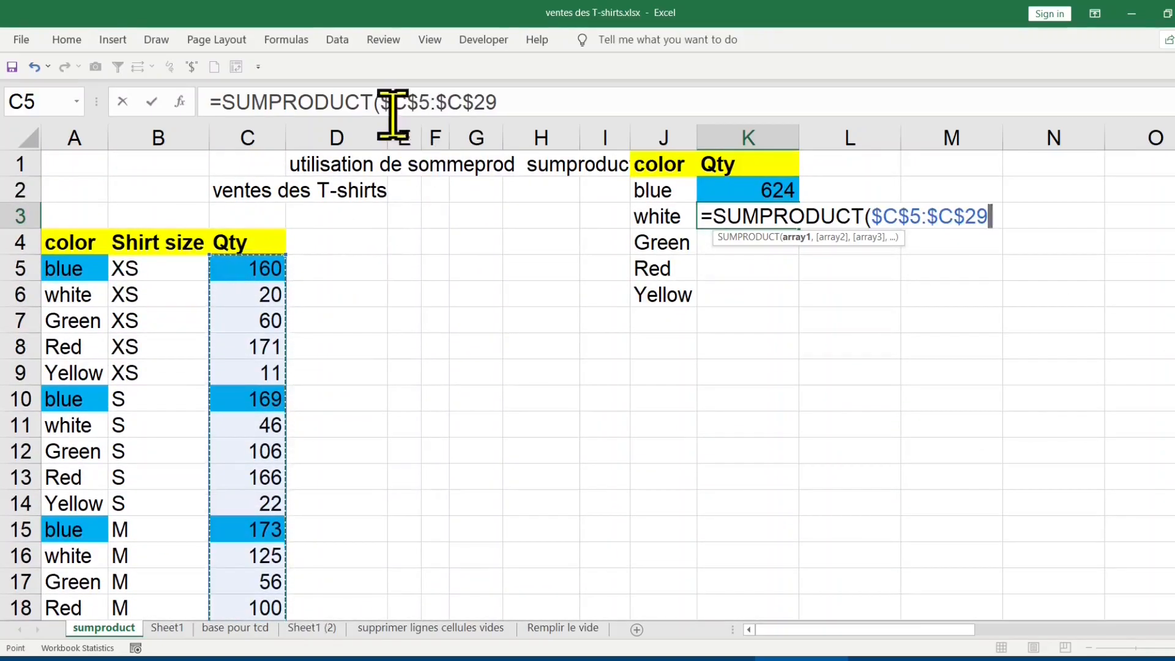
Enclose the quantity range in the K3 formula in its own parentheses and add *( after it.
{"action": "left_click", "coordinate": [501, 103]}
{"action": "type", "text": ")"}
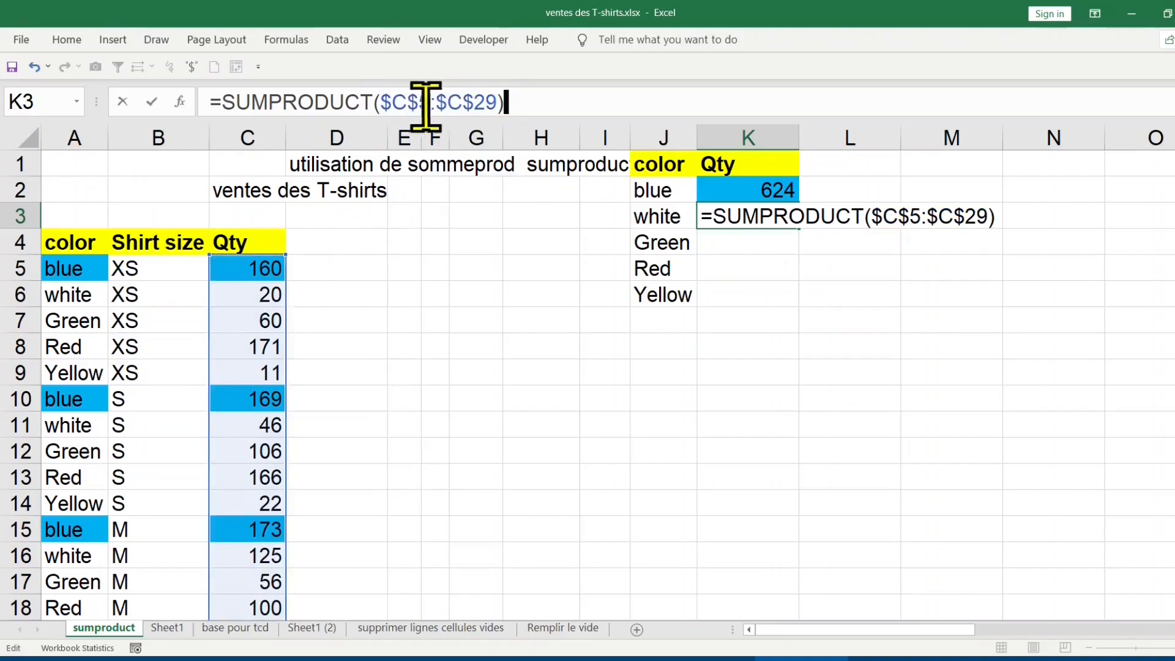
{"action": "left_click", "coordinate": [372, 102]}
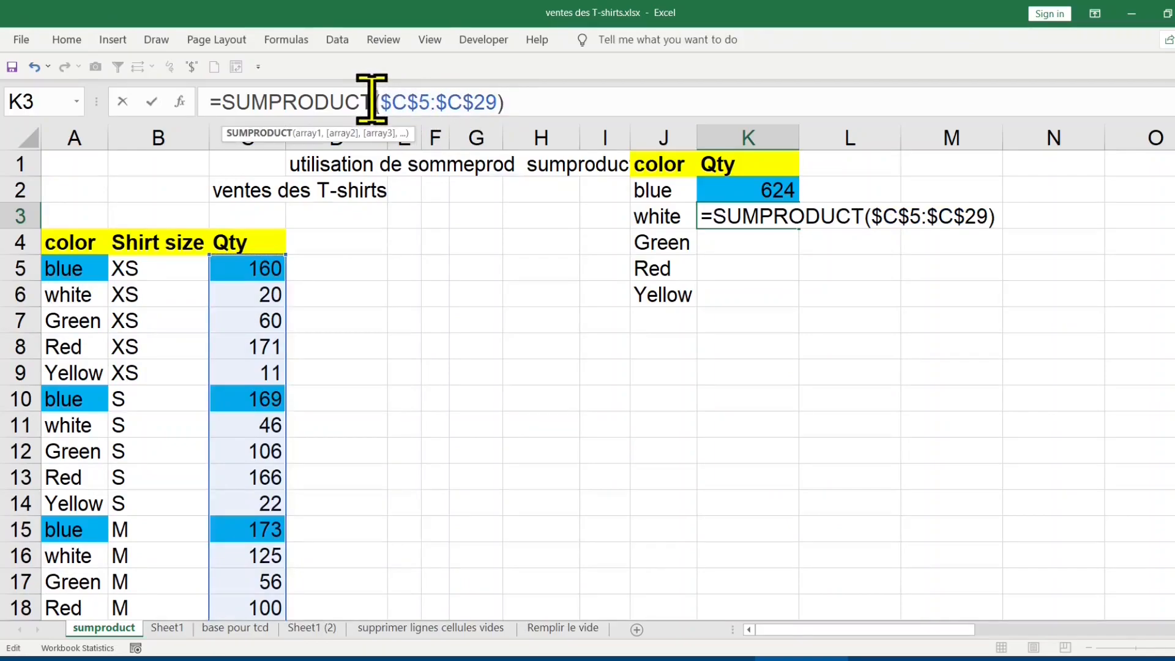
{"action": "type", "text": "("}
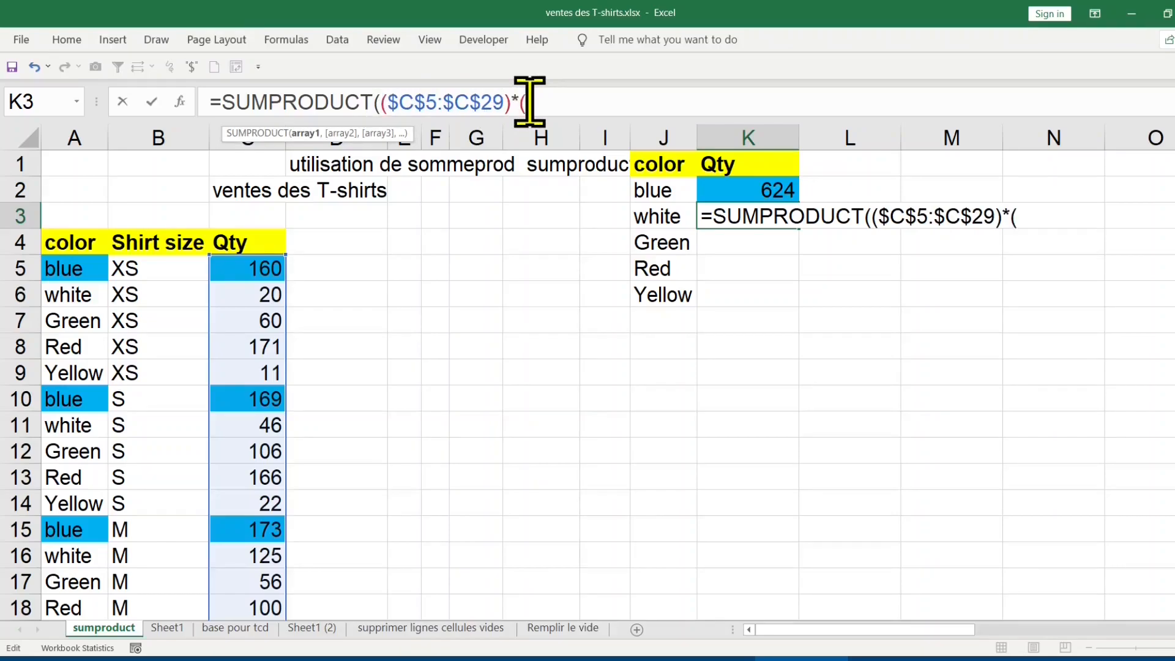
Add the color condition $A$5:$A$29=J3 as the second factor of the K3 formula.
{"action": "left_click", "coordinate": [81, 269]}
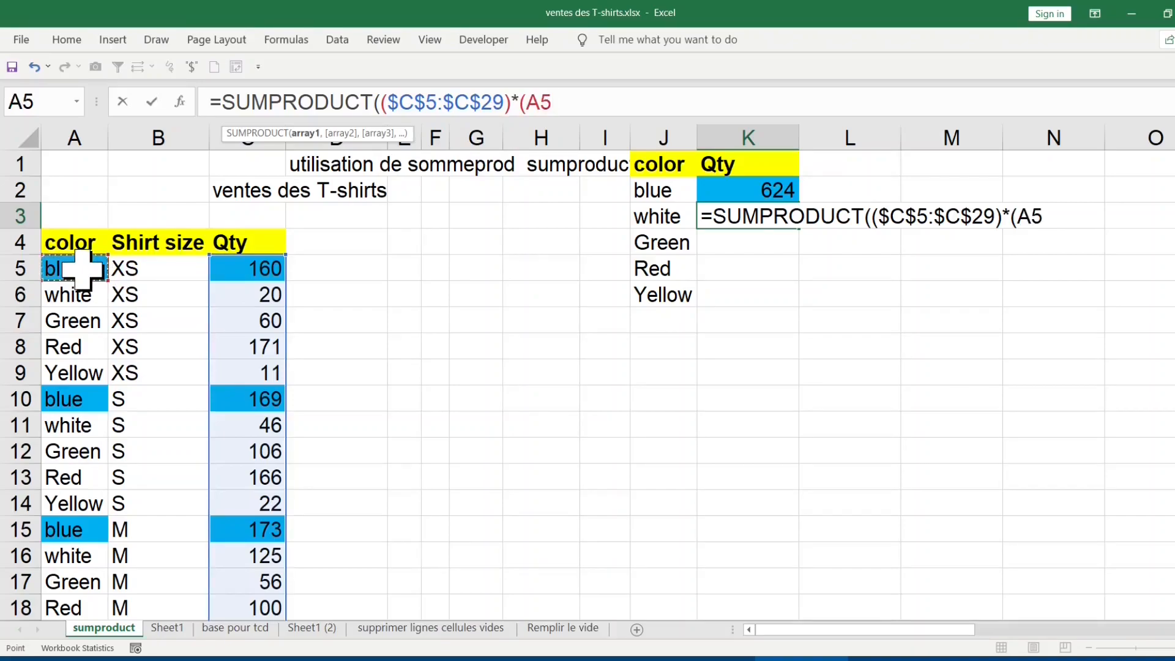
{"action": "key", "text": "ctrl+shift+Down"}
{"action": "scroll", "coordinate": [82, 269], "scroll_direction": "up", "scroll_amount": 4}
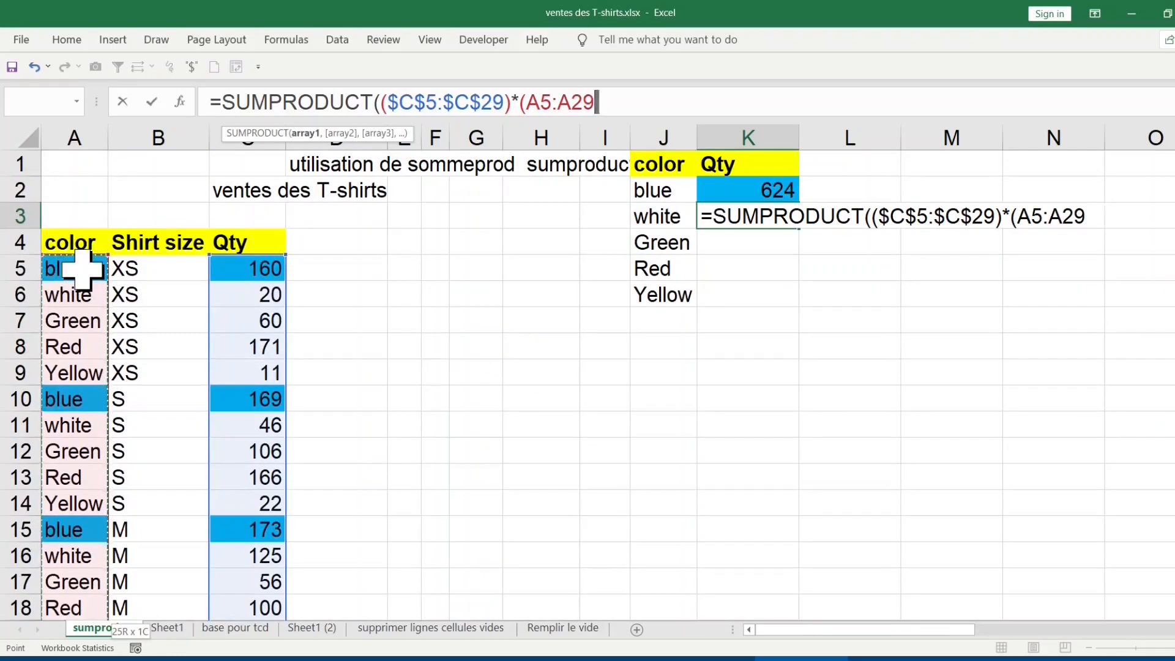
{"action": "key", "text": "F4"}
{"action": "type", "text": "="}
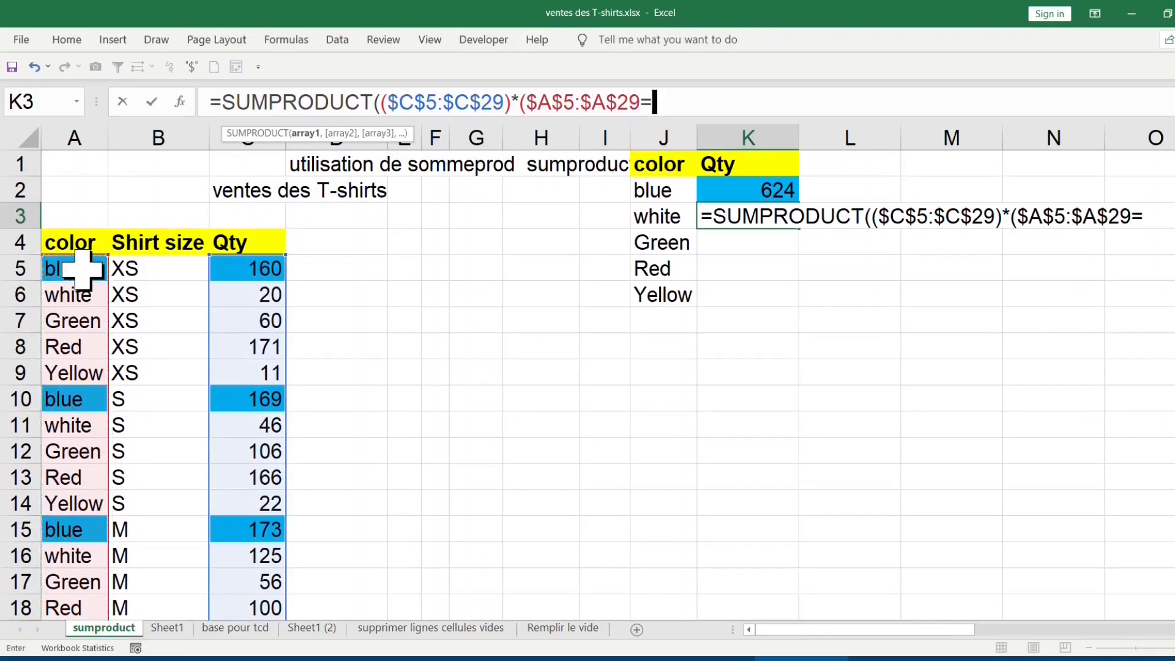
{"action": "left_click", "coordinate": [664, 217]}
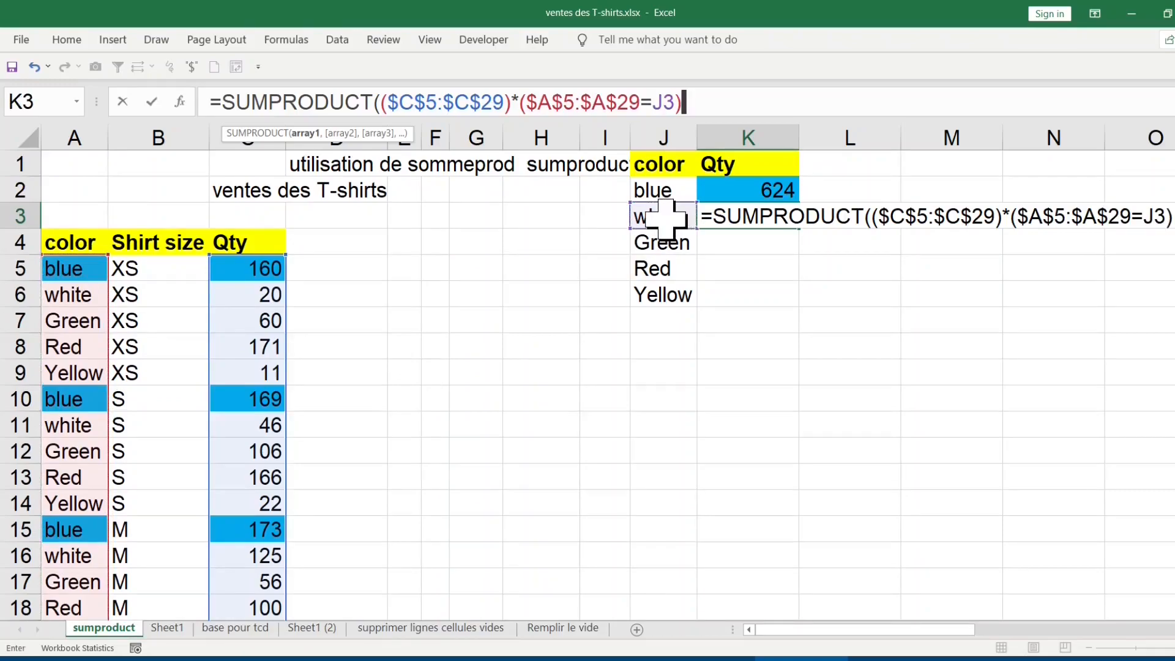
Close the SUMPRODUCT formula, enter it in K3 and fill it down to K6.
{"action": "type", "text": ")"}
{"action": "key", "text": "ctrl+Return"}
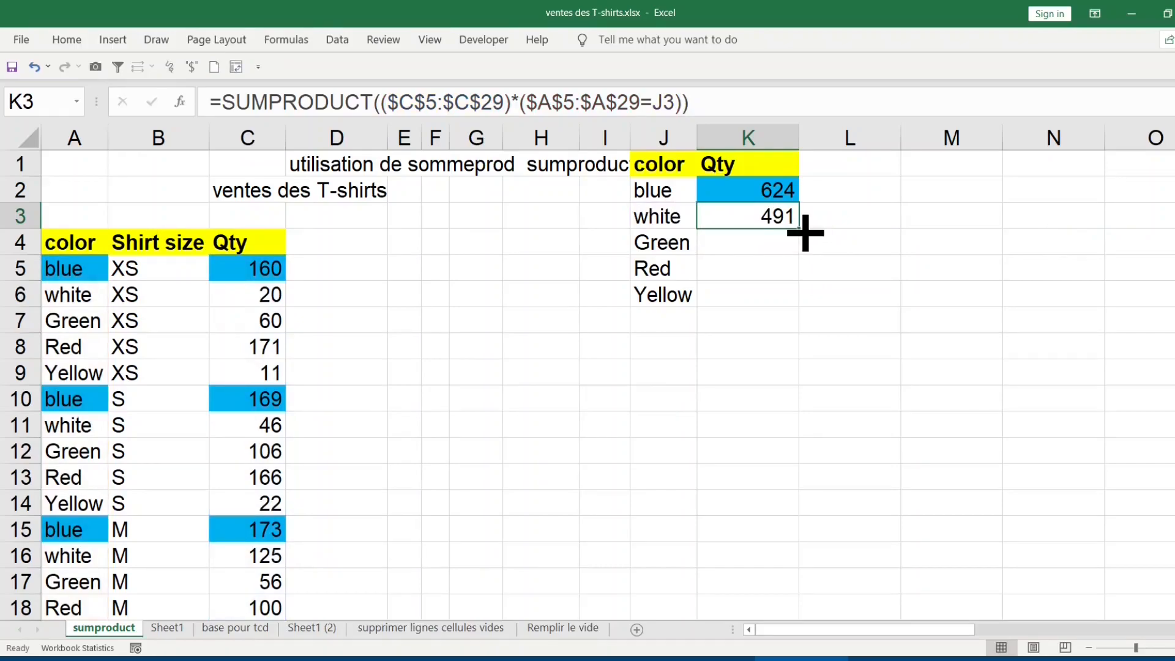
{"action": "left_click_drag", "start_coordinate": [806, 233], "coordinate": [798, 305]}
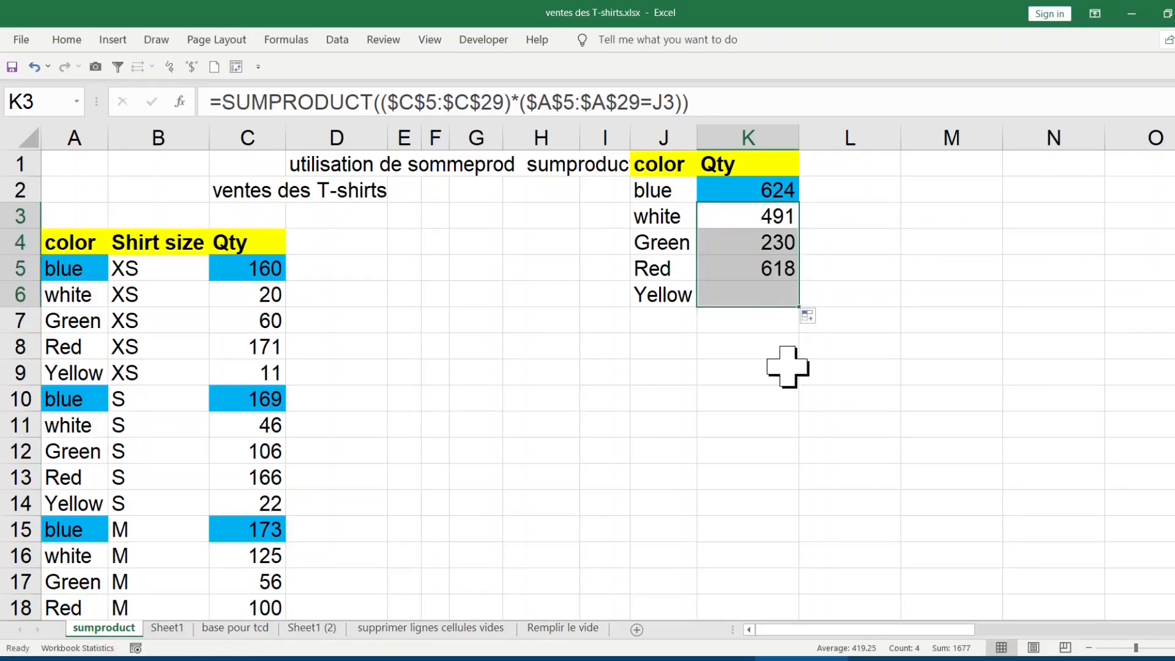
{"action": "left_click", "coordinate": [744, 398]}
Apply all borders to the color summary table J1:K6.
{"action": "left_click_drag", "start_coordinate": [678, 172], "coordinate": [776, 291]}
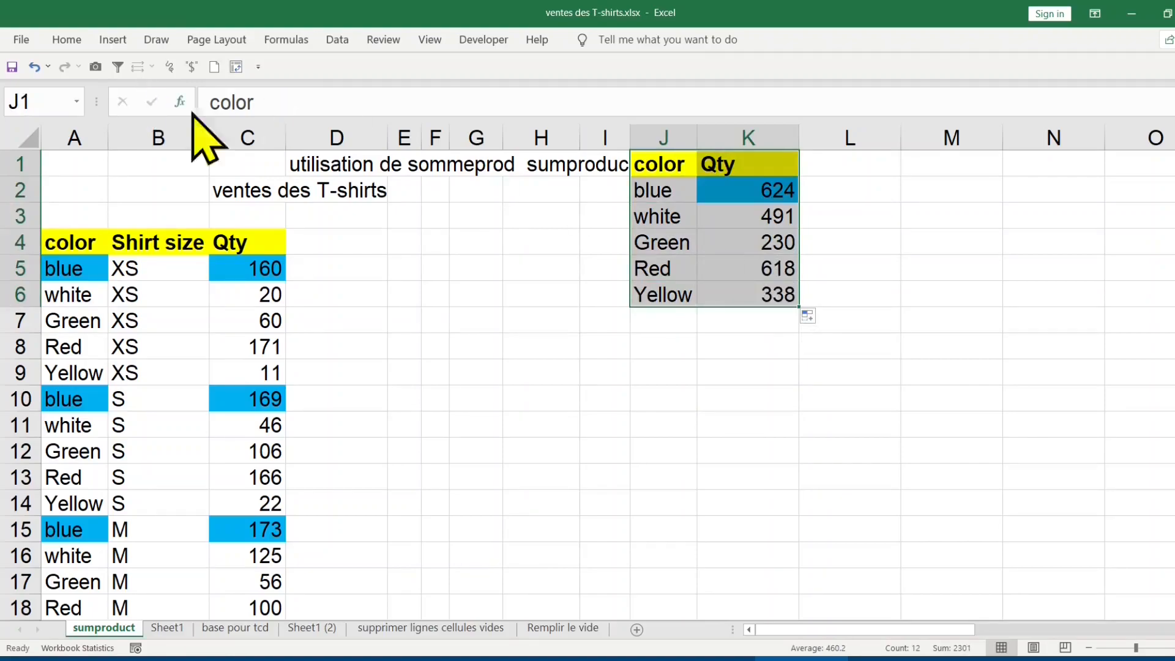
{"action": "left_click", "coordinate": [68, 40]}
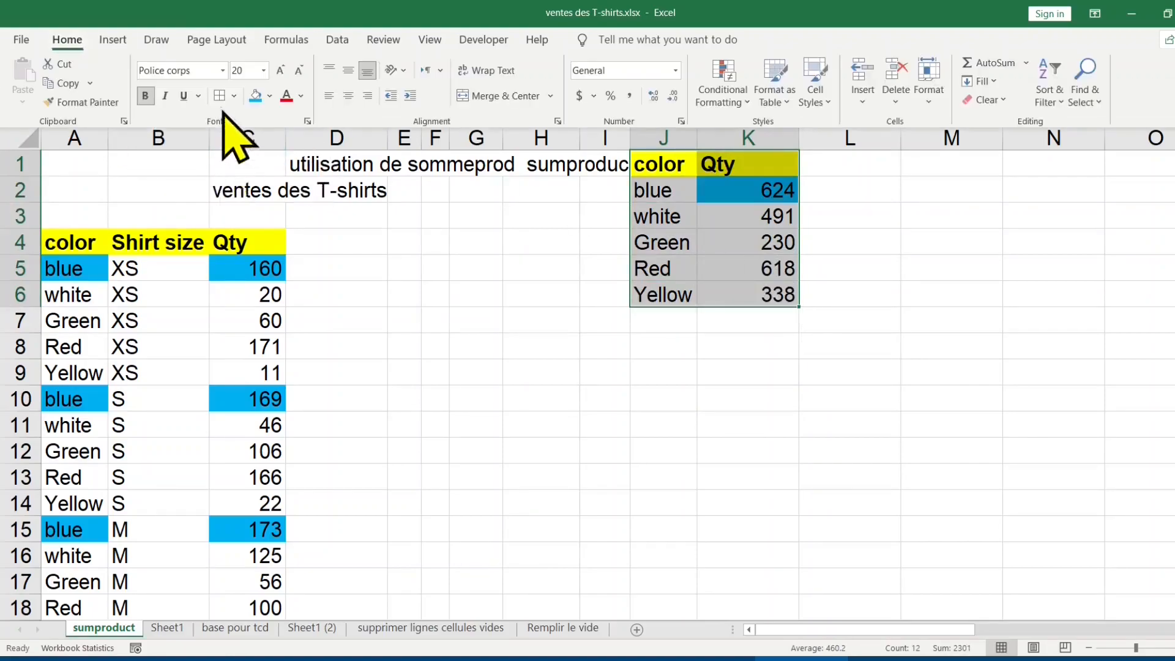
{"action": "left_click", "coordinate": [734, 380]}
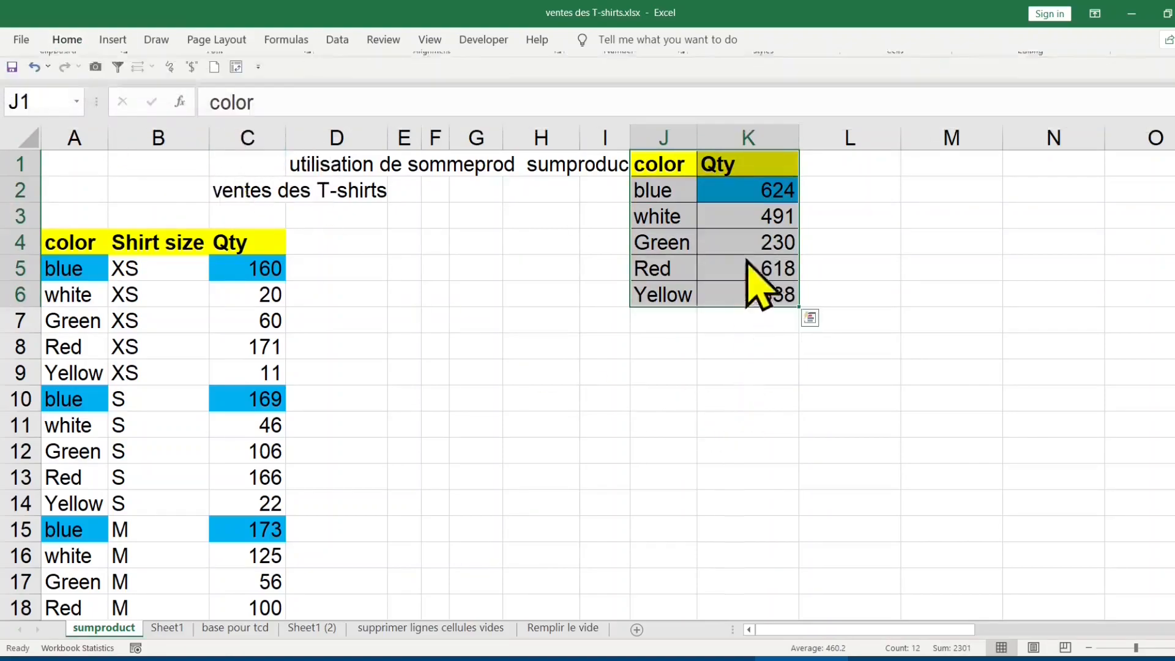
{"action": "left_click", "coordinate": [710, 219]}
{"action": "left_click", "coordinate": [703, 190]}
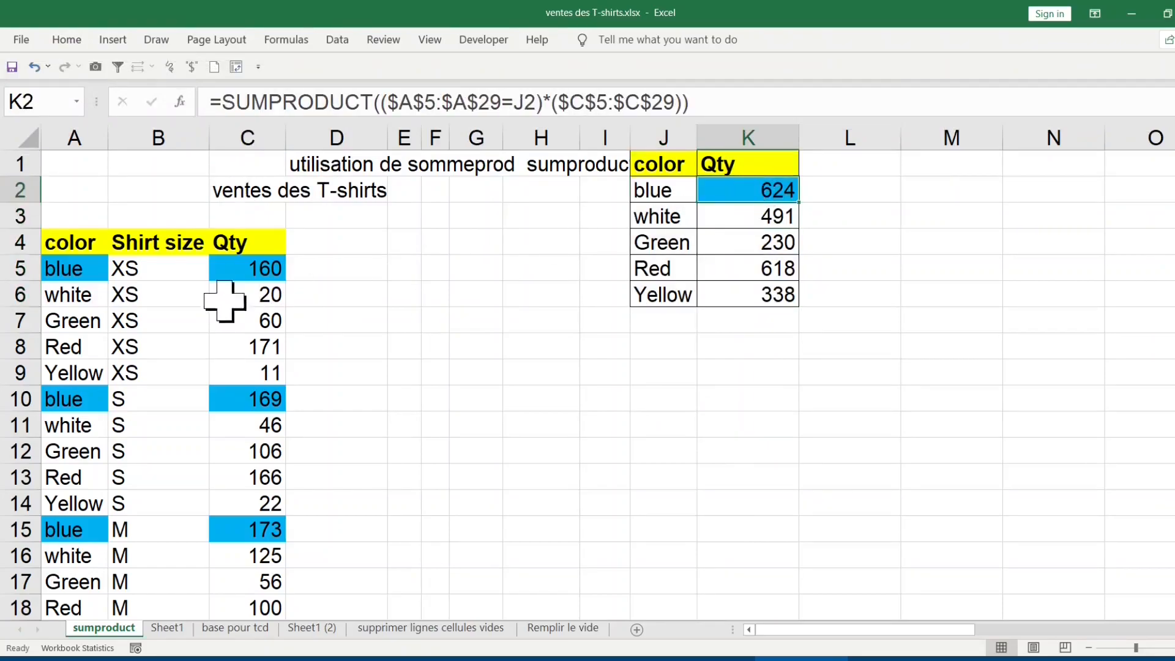
Set the blue XS quantity in C5 to 1000 and check the blue total in K2.
{"action": "left_click", "coordinate": [72, 270]}
{"action": "left_click", "coordinate": [239, 271]}
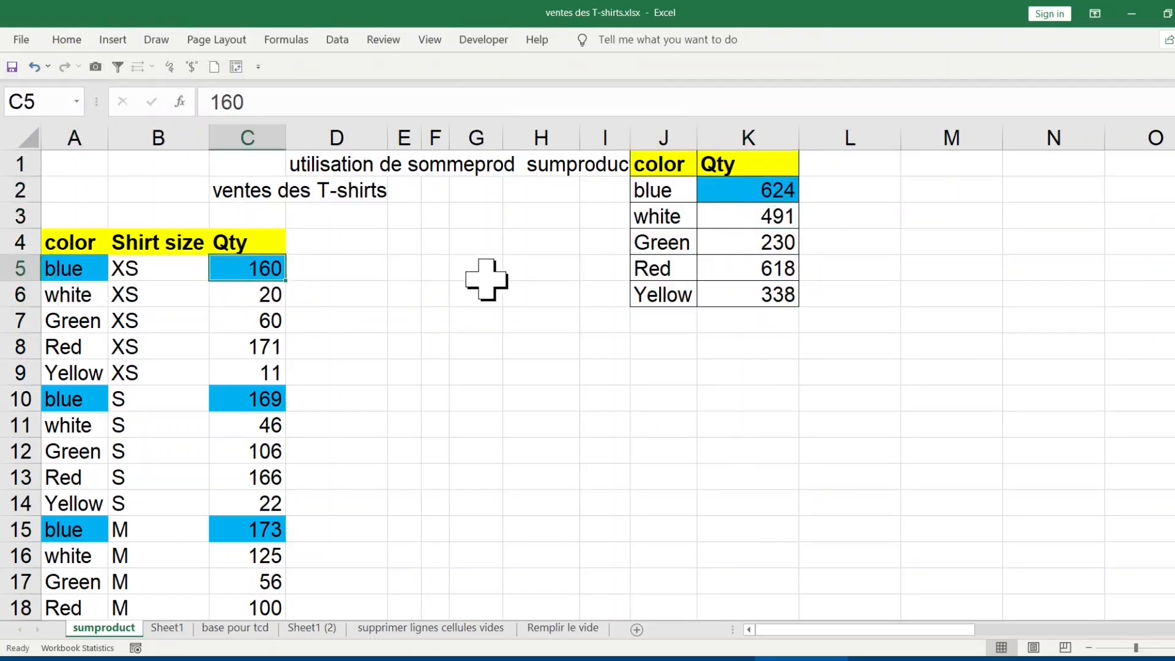
{"action": "type", "text": "10"}
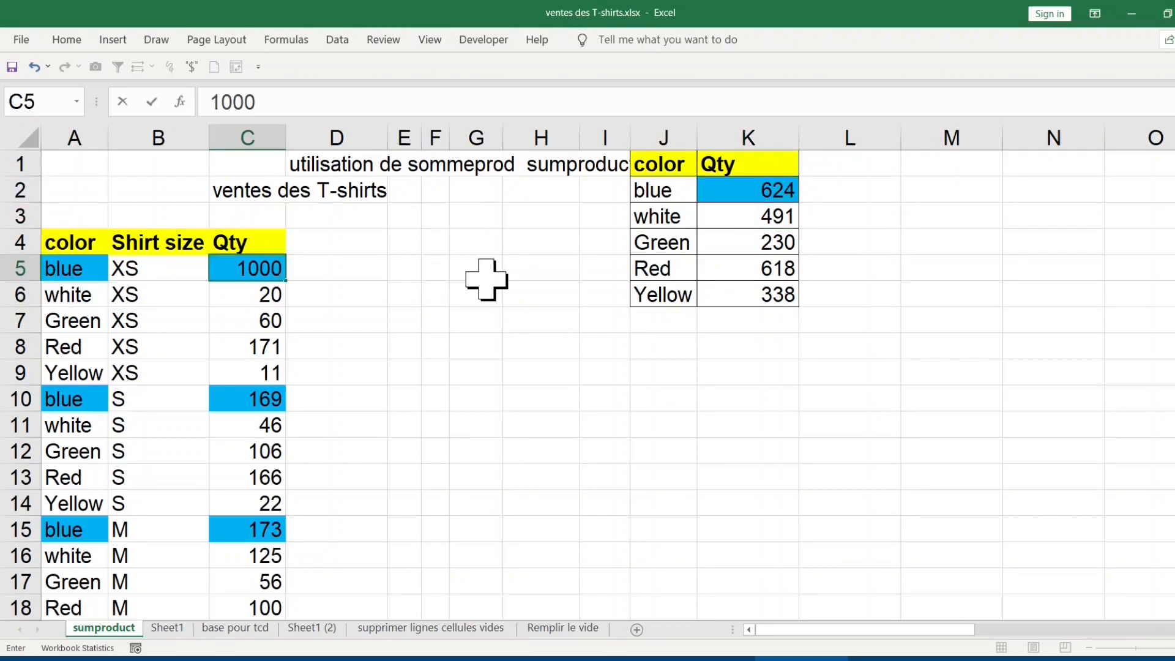
{"action": "type", "text": "00"}
{"action": "key", "text": "Return"}
{"action": "left_click", "coordinate": [764, 188]}
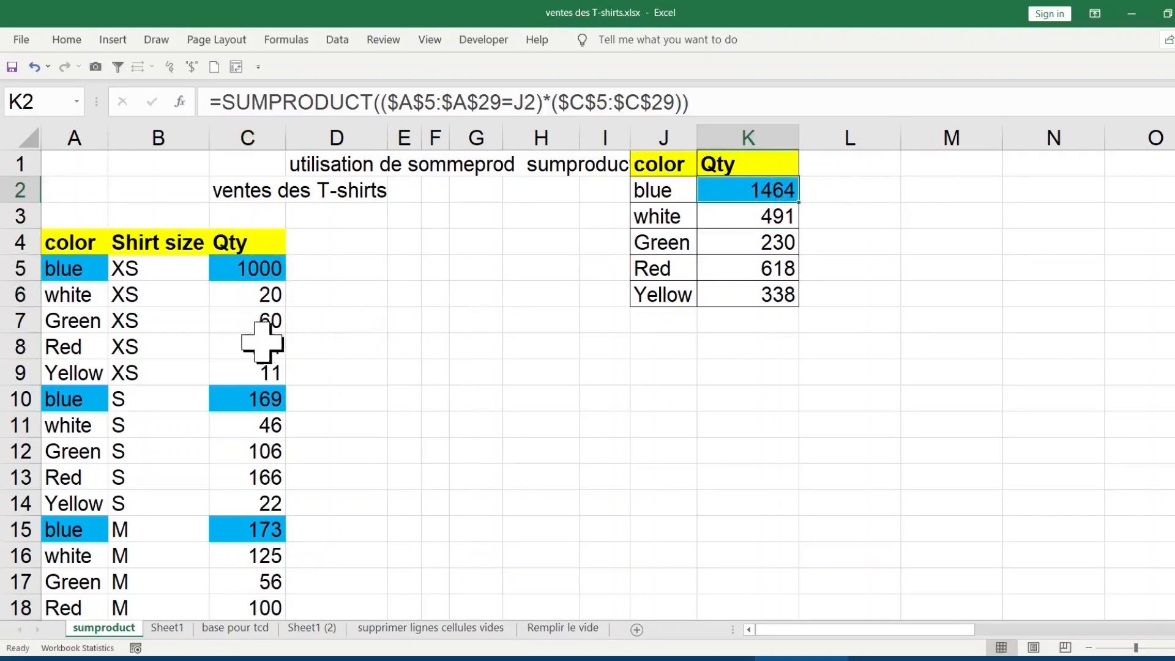
Set the green XS quantity in C7 to 66666 and check the green total in K4.
{"action": "left_click", "coordinate": [248, 318]}
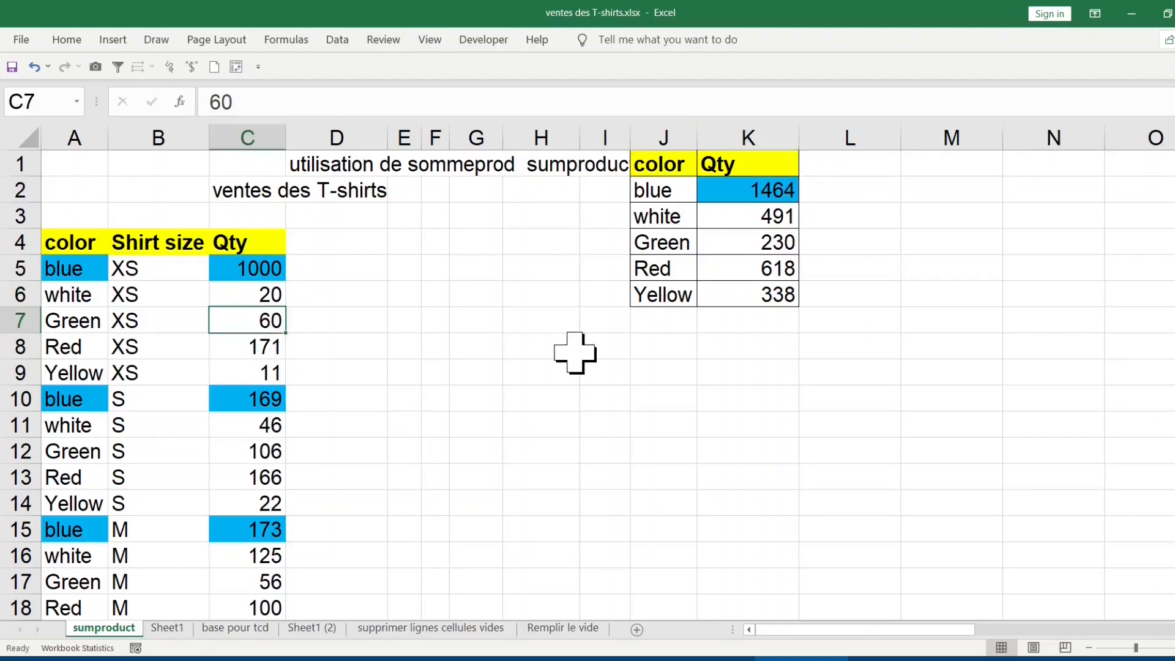
{"action": "type", "text": "6666"}
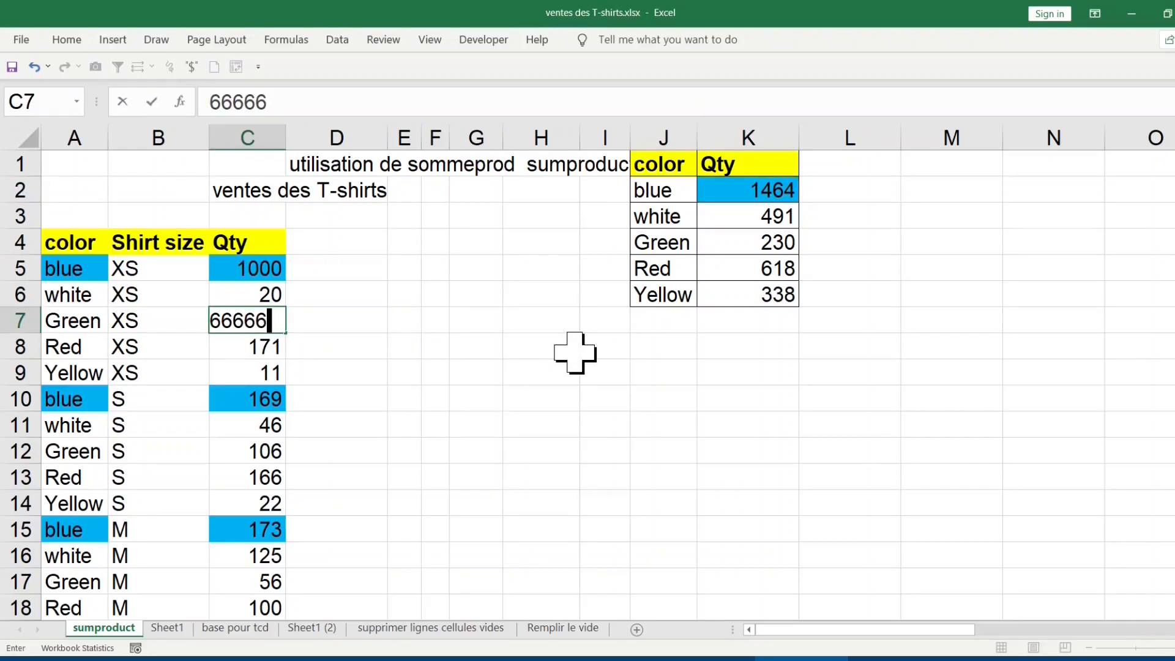
{"action": "key", "text": "Return"}
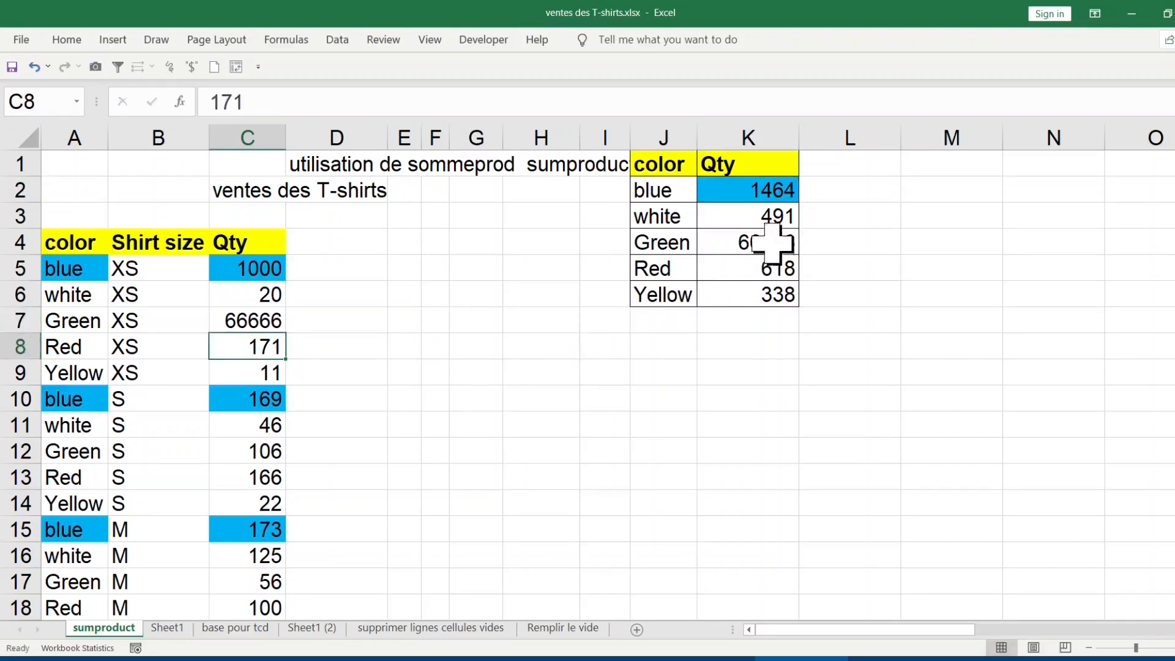
{"action": "left_click", "coordinate": [772, 243]}
Undo the test changes to the quantities in C7 and C5.
{"action": "left_click", "coordinate": [778, 370]}
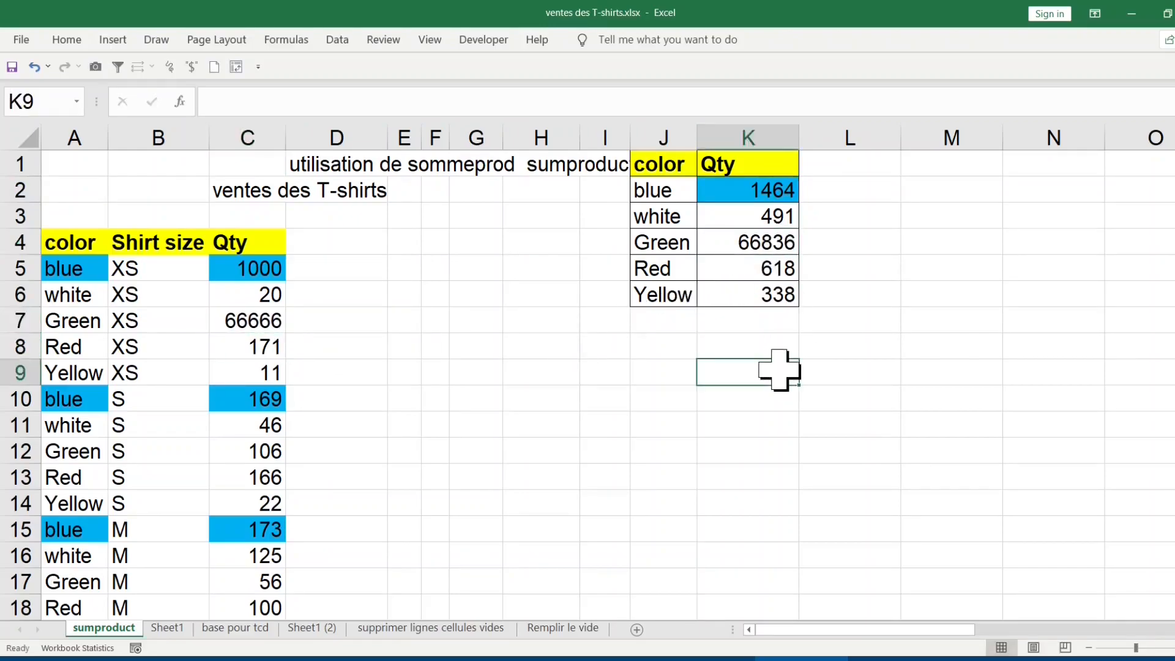
{"action": "key", "text": "ctrl+z"}
{"action": "key", "text": "ctrl+z"}
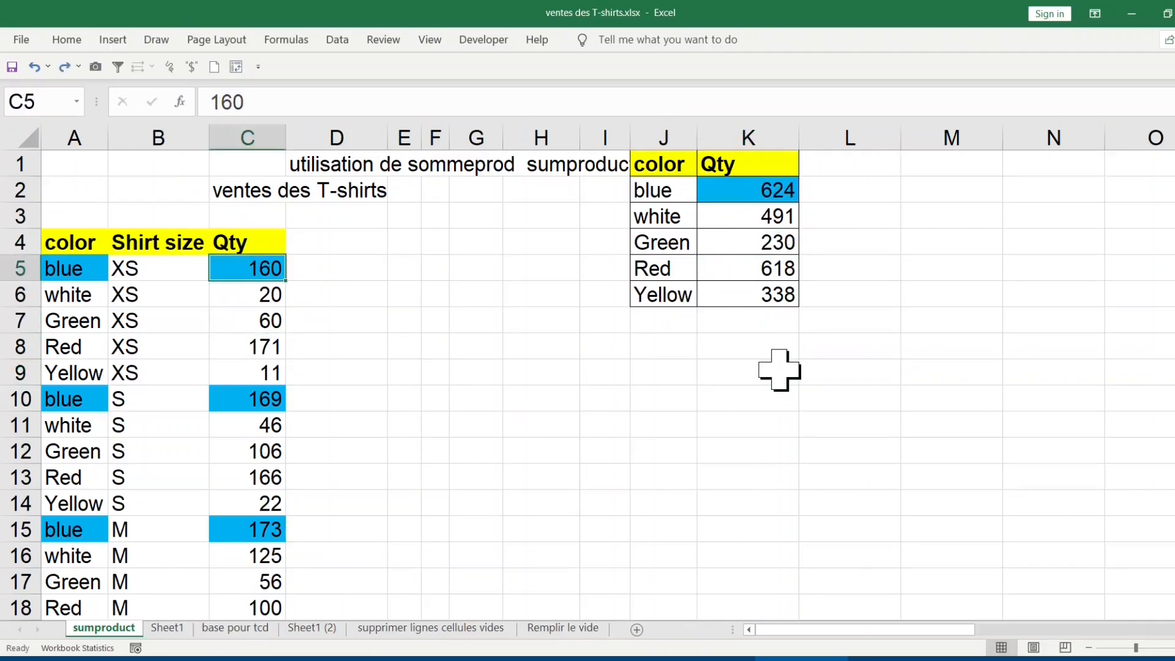
Review the color totals, and compare the shirt size summary in columns U and V with the source size and quantity columns.
{"action": "left_click_drag", "start_coordinate": [742, 191], "coordinate": [748, 295]}
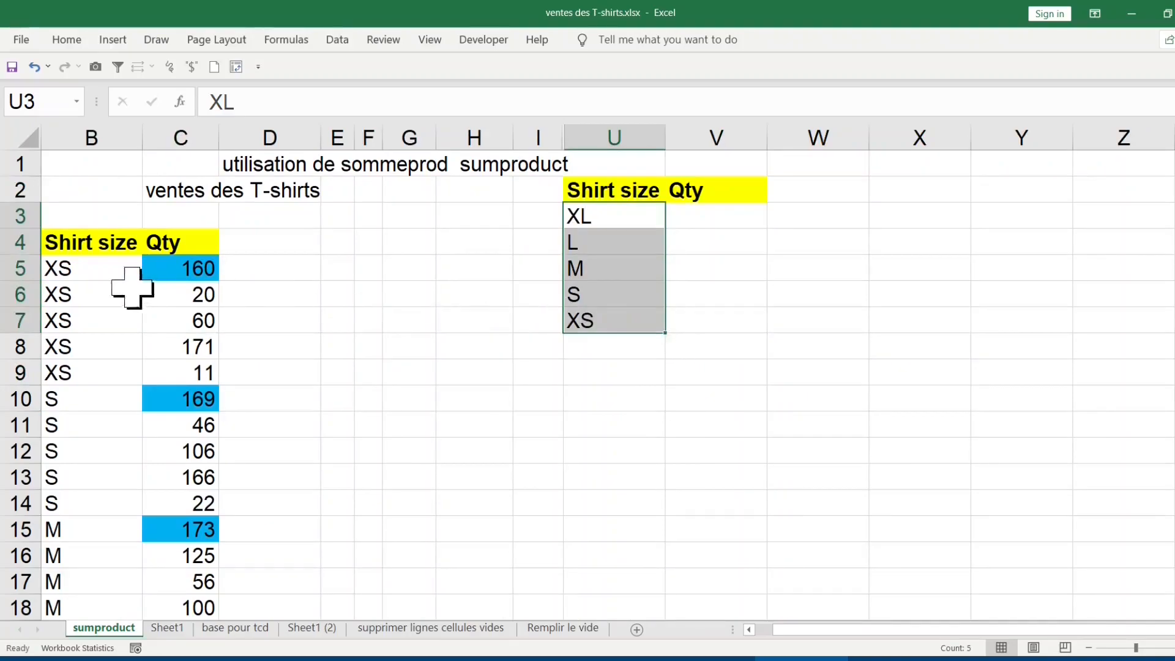
{"action": "left_click_drag", "start_coordinate": [79, 270], "coordinate": [87, 433]}
{"action": "left_click", "coordinate": [92, 268]}
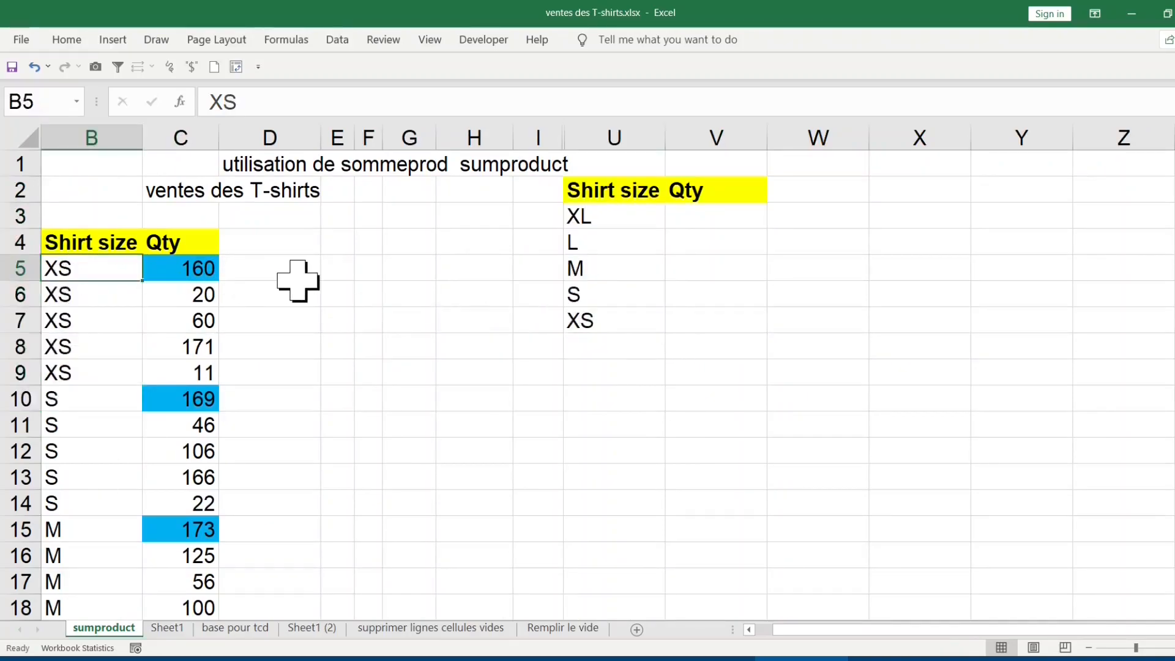
{"action": "key", "text": "Left"}
{"action": "left_click", "coordinate": [172, 263]}
{"action": "left_click_drag", "start_coordinate": [182, 247], "coordinate": [248, 248]}
{"action": "left_click", "coordinate": [252, 275]}
{"action": "left_click", "coordinate": [252, 375]}
Create named ranges for the data table A4:C29 from its top row only.
{"action": "left_click_drag", "start_coordinate": [89, 242], "coordinate": [216, 245]}
{"action": "key", "text": "ctrl+shift+Down"}
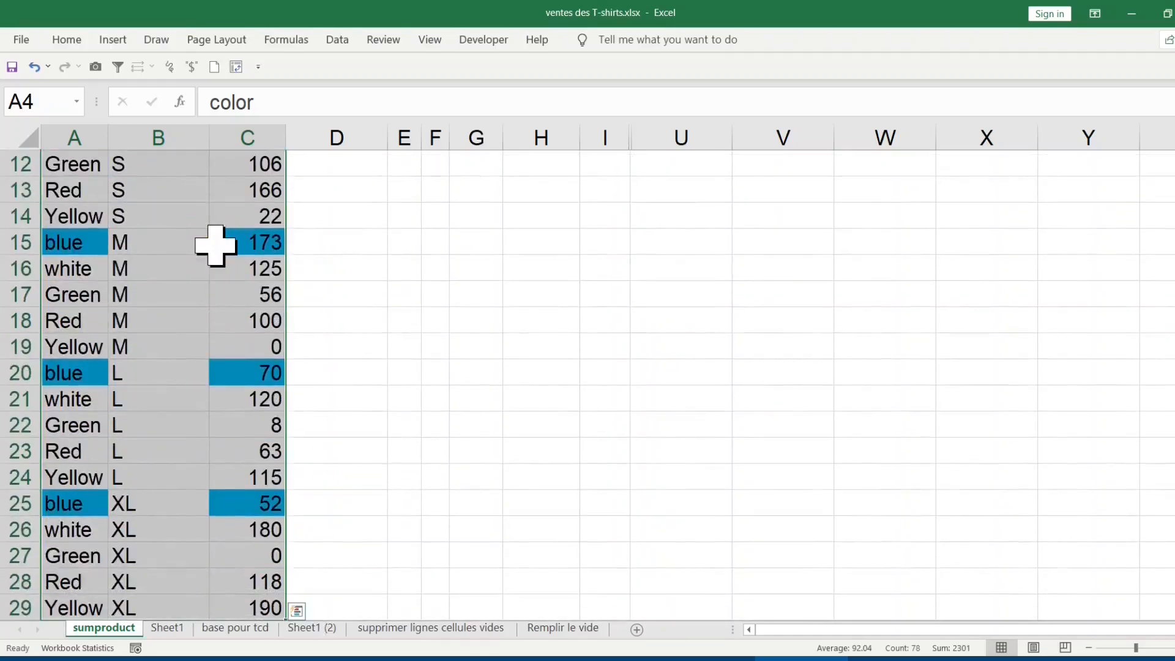
{"action": "key", "text": "ctrl+shift+F3"}
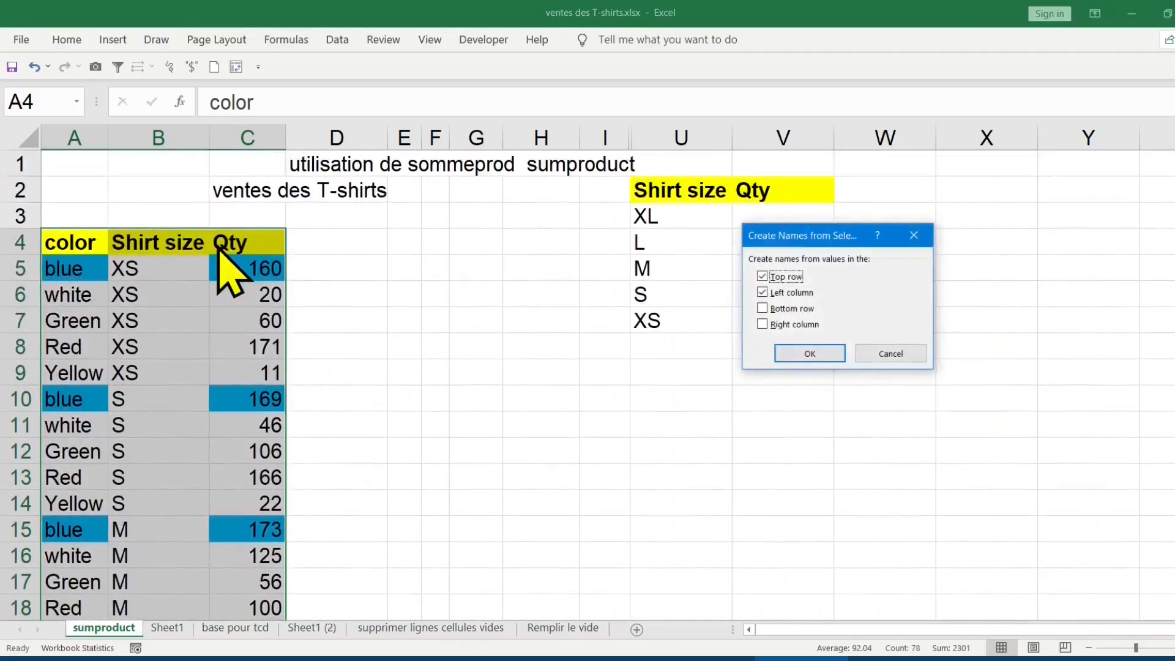
{"action": "left_click", "coordinate": [762, 293]}
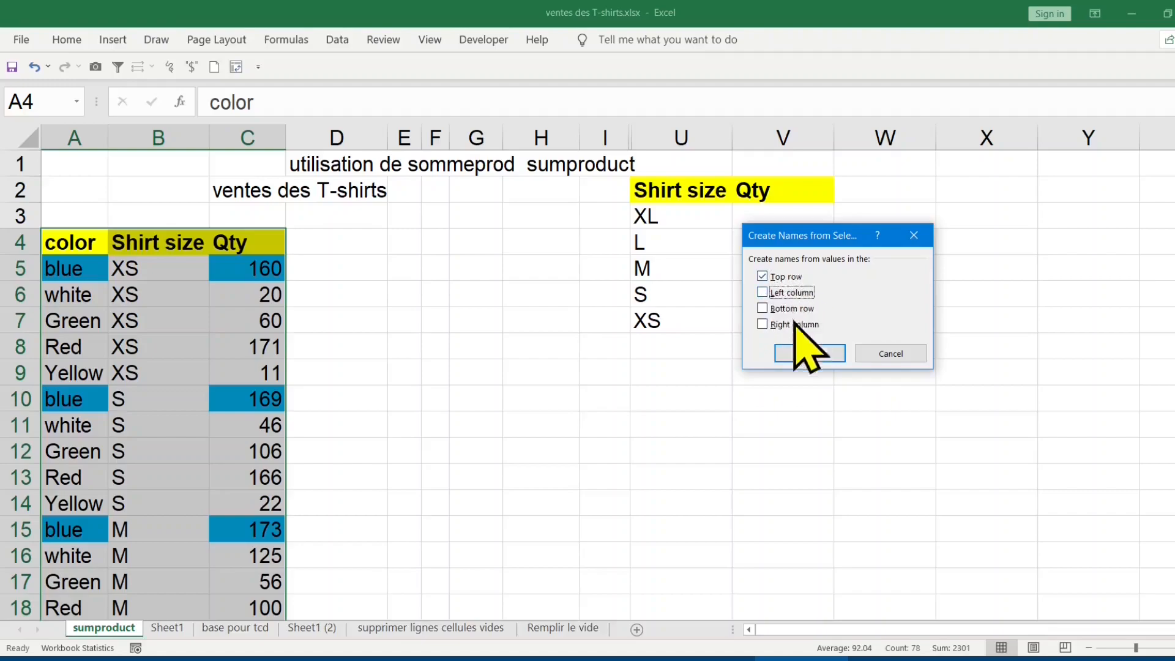
{"action": "left_click", "coordinate": [803, 353]}
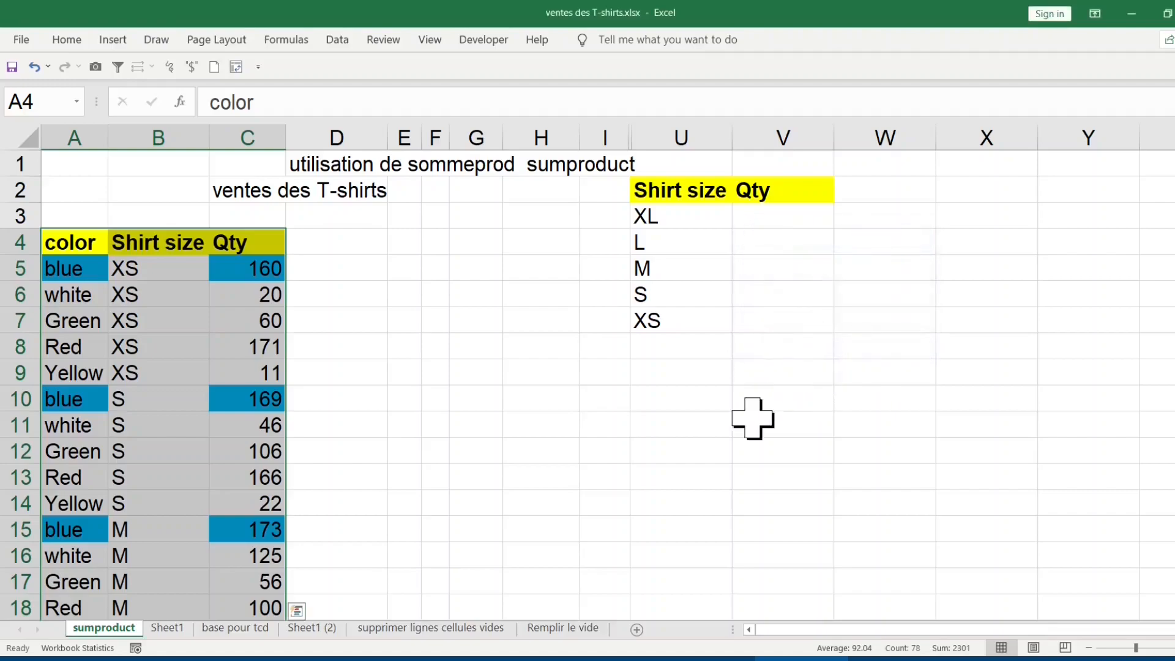
Start a SUMPRODUCT formula in V3 that compares the named range Shirt_size with the size in U3.
{"action": "left_click", "coordinate": [760, 220]}
{"action": "type", "text": "=sump"}
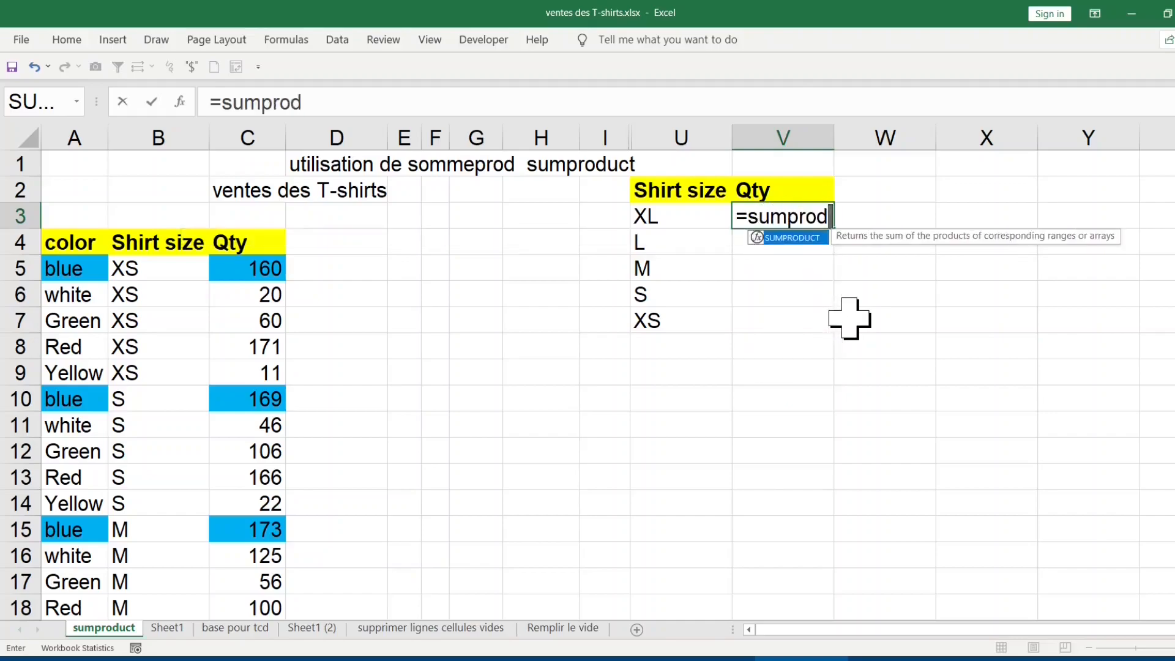
{"action": "type", "text": "rod"}
{"action": "key", "text": "Tab"}
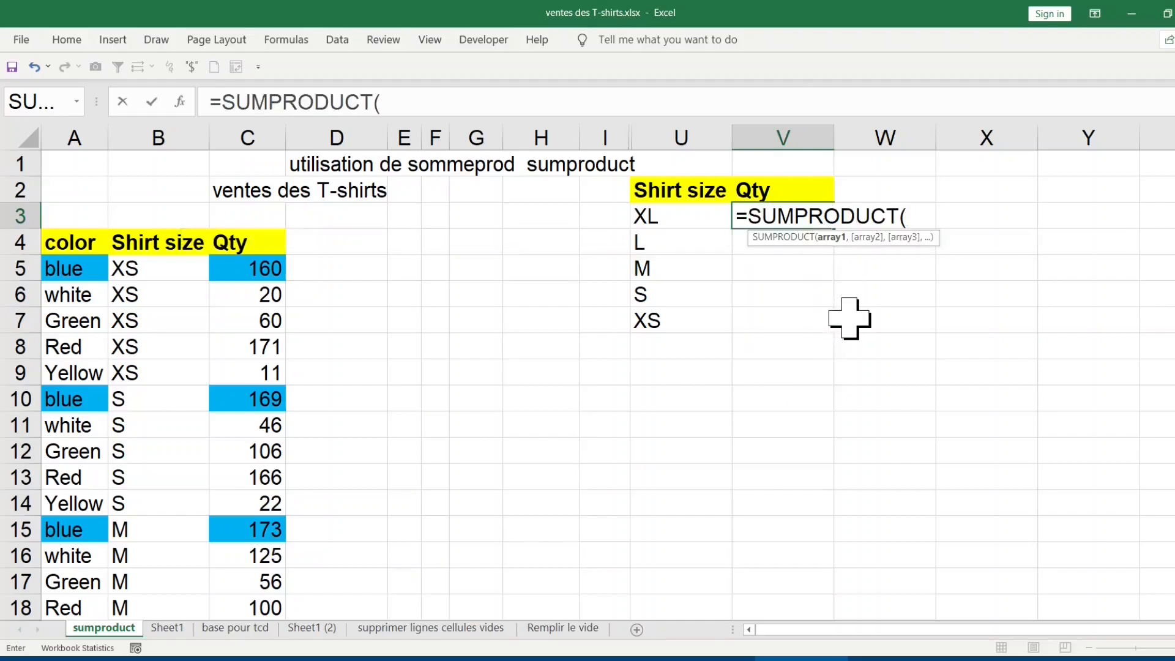
{"action": "key", "text": "F3"}
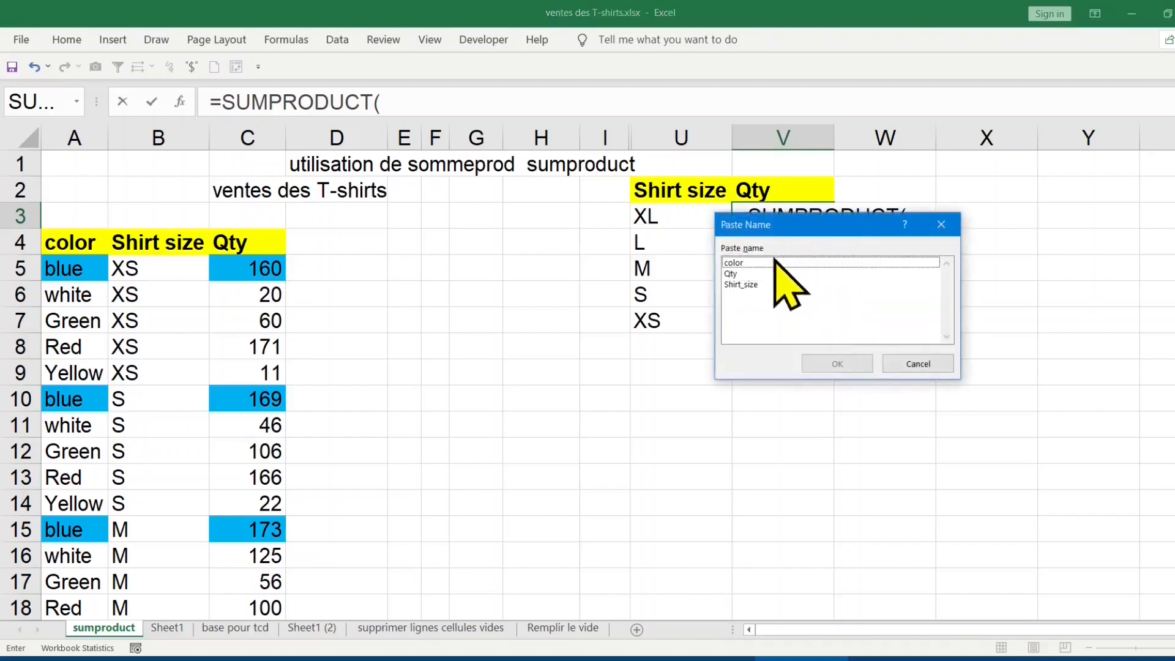
{"action": "left_click", "coordinate": [747, 286]}
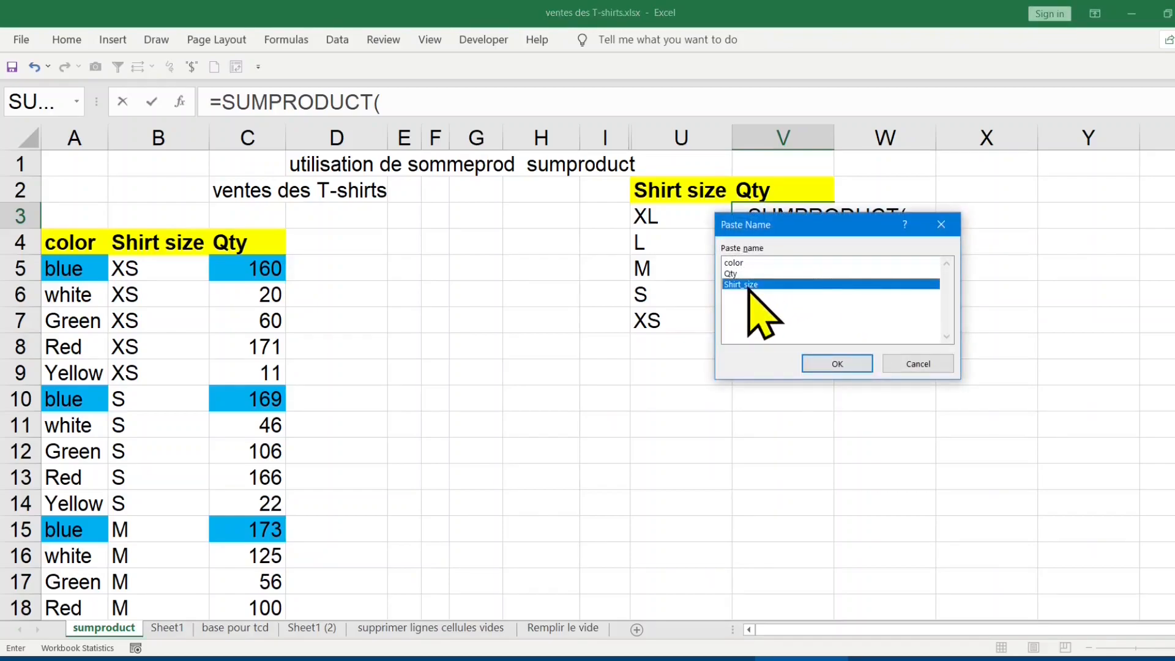
{"action": "double_click", "coordinate": [748, 285]}
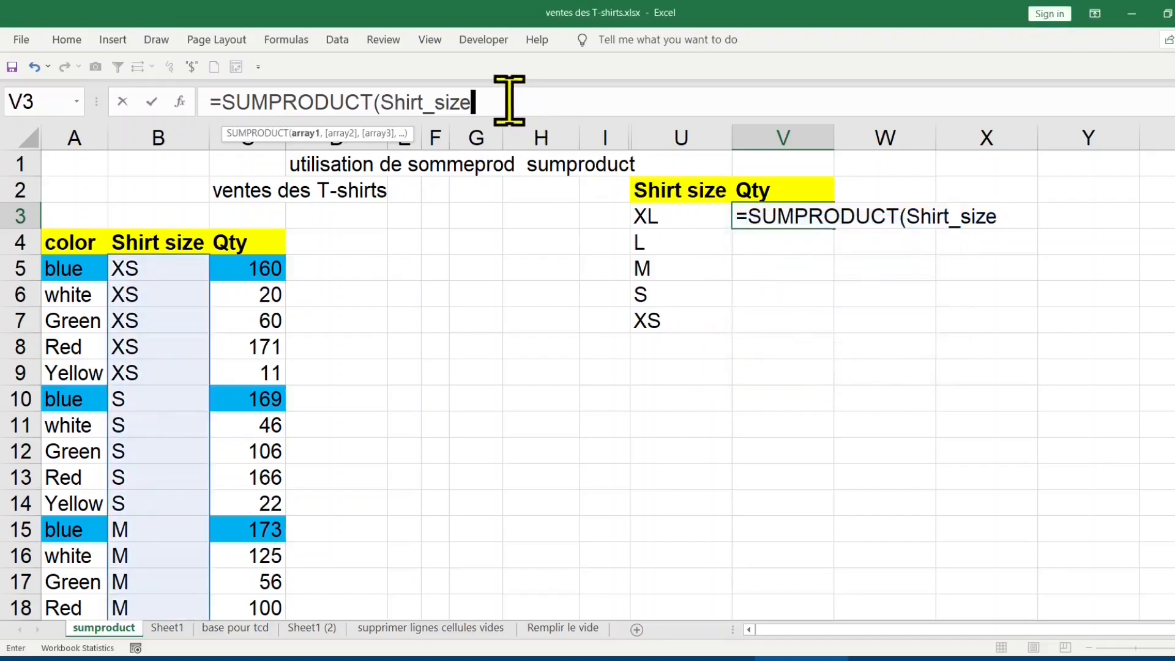
{"action": "type", "text": "="}
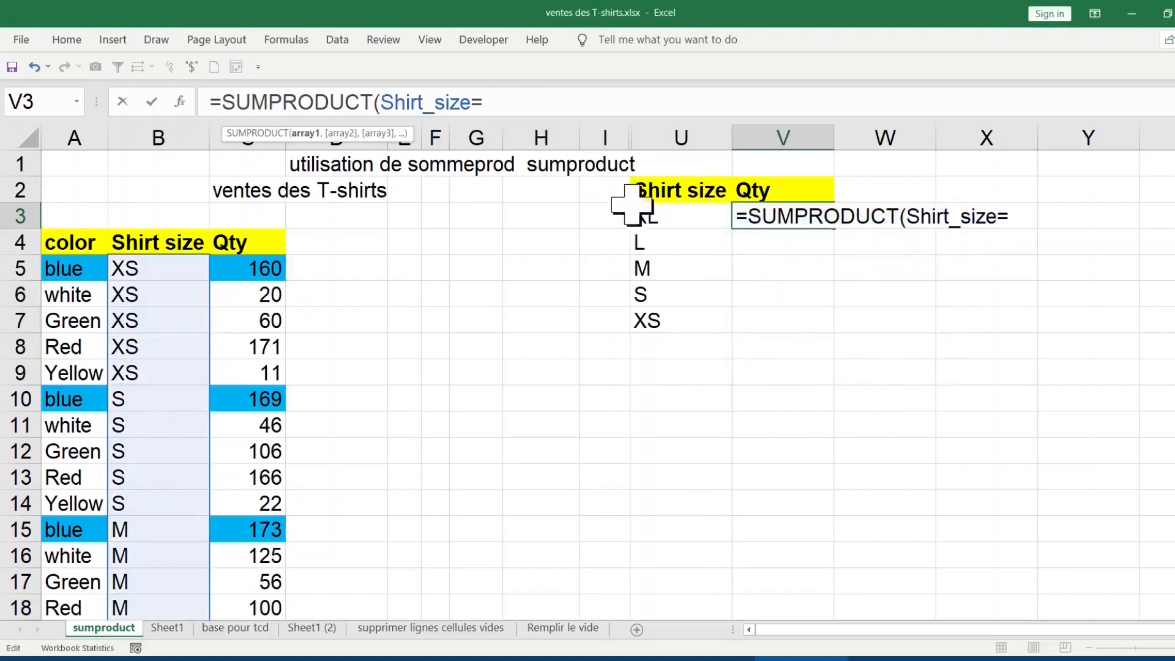
{"action": "left_click", "coordinate": [675, 214]}
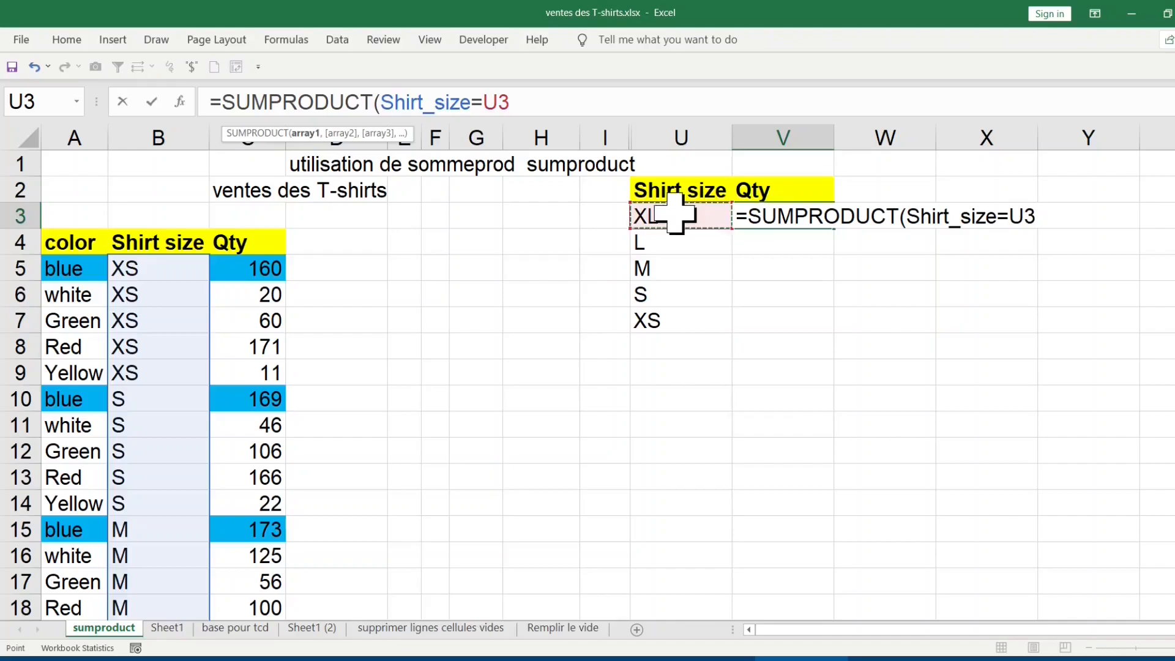
Complete the V3 formula as =SUMPRODUCT((Shirt_size=U3)*(Qty)) using the named range Qty, and fill it down to V7.
{"action": "type", "text": ")*("}
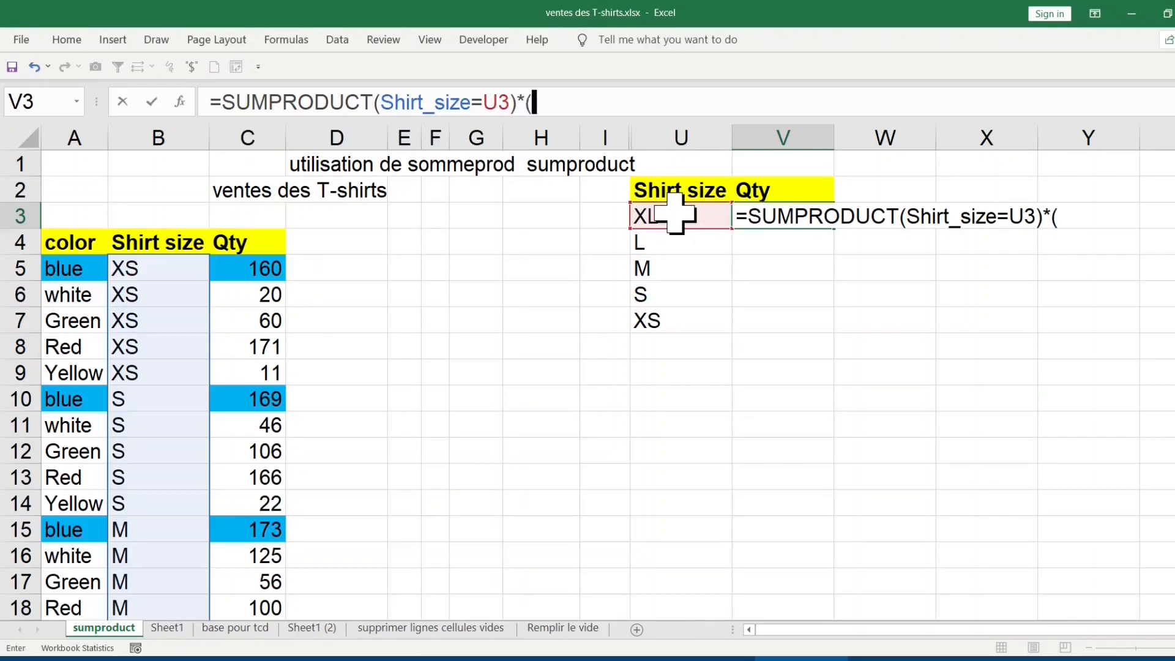
{"action": "key", "text": "F3"}
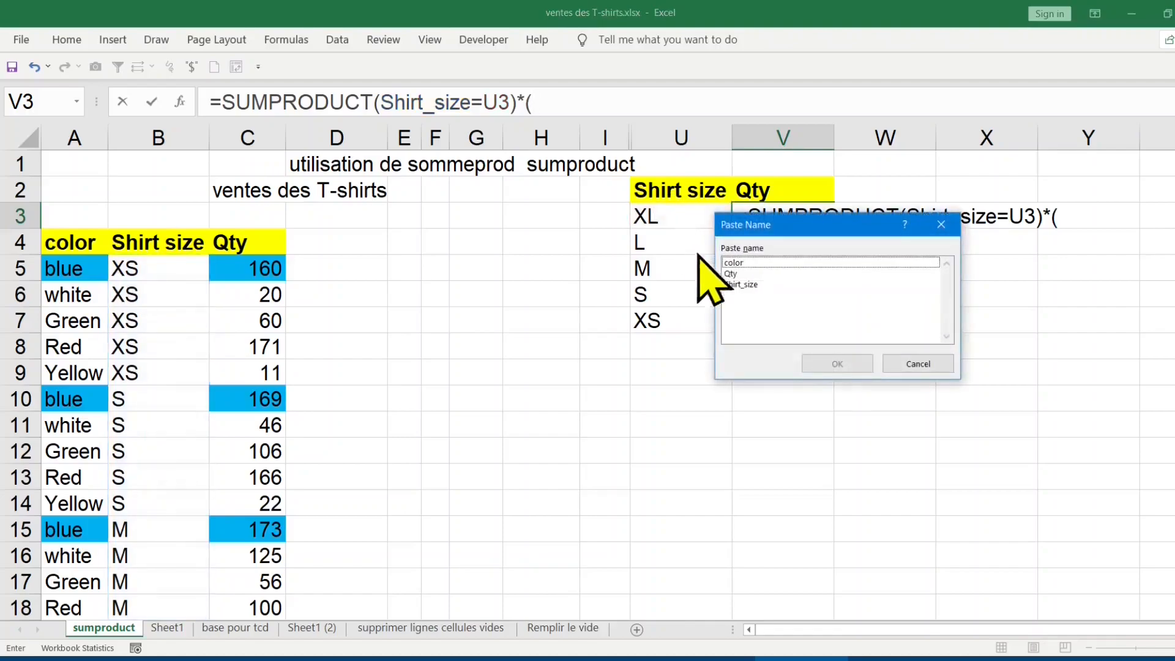
{"action": "double_click", "coordinate": [734, 274]}
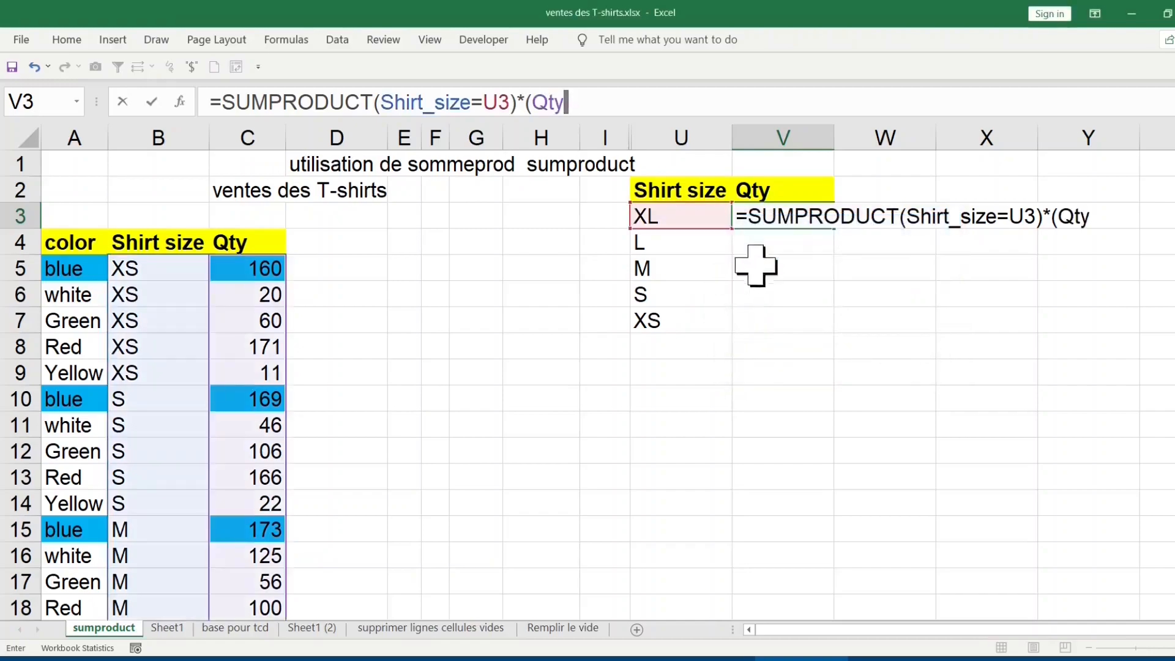
{"action": "type", "text": ")"}
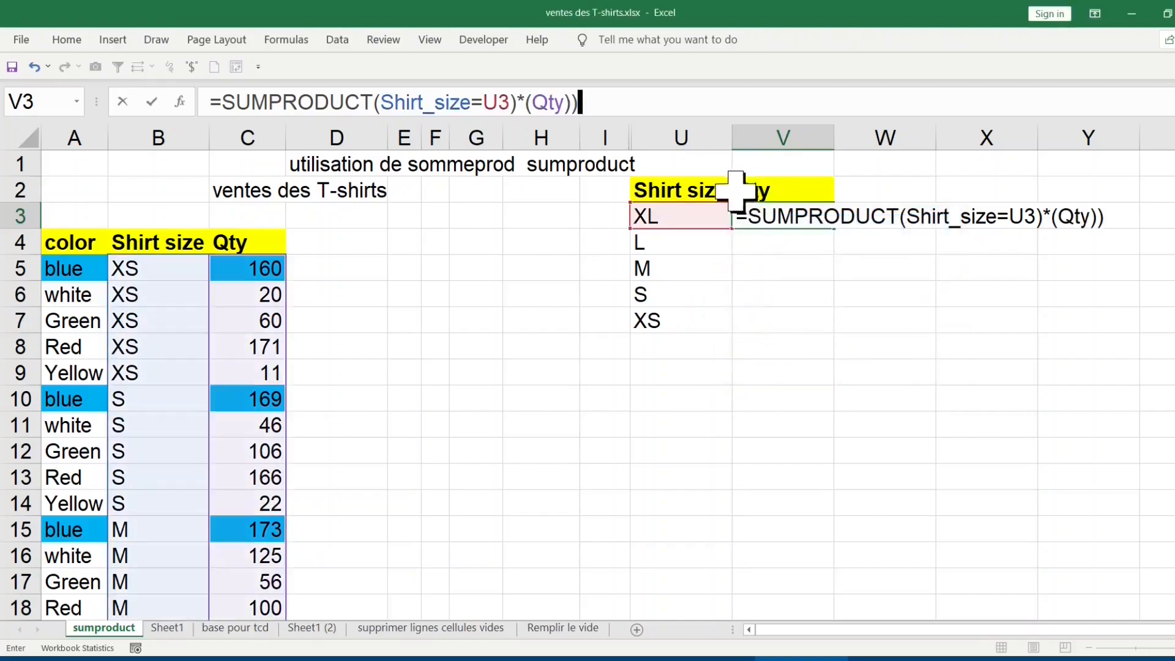
{"action": "left_click", "coordinate": [373, 102]}
{"action": "type", "text": "("}
{"action": "key", "text": "Return"}
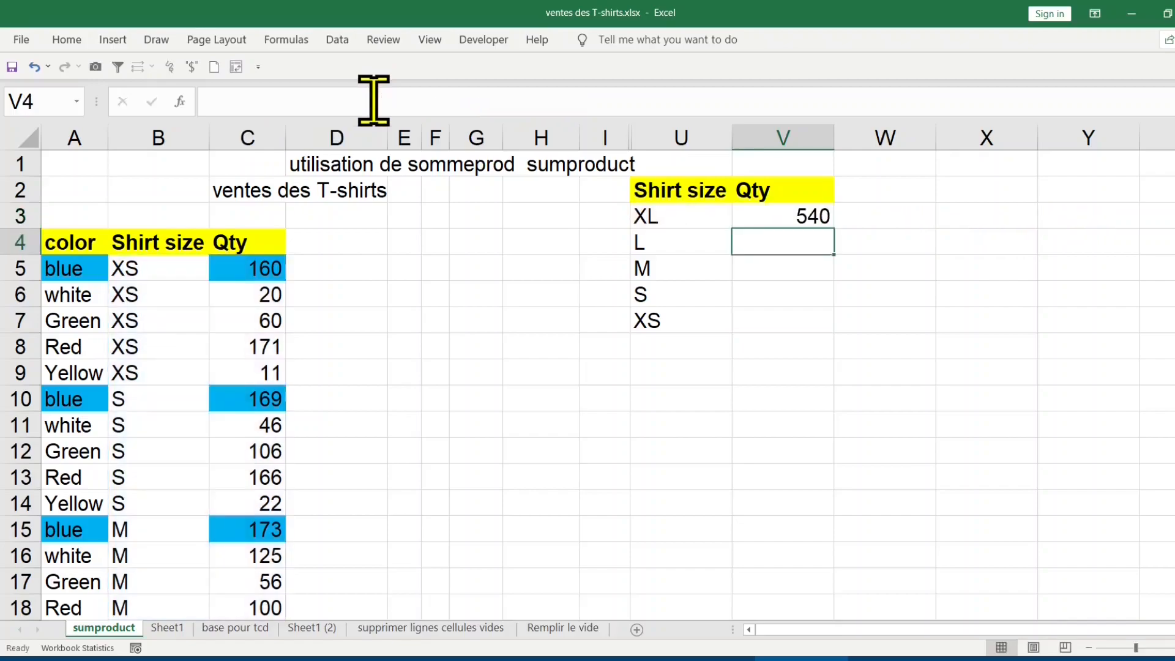
{"action": "left_click", "coordinate": [798, 208]}
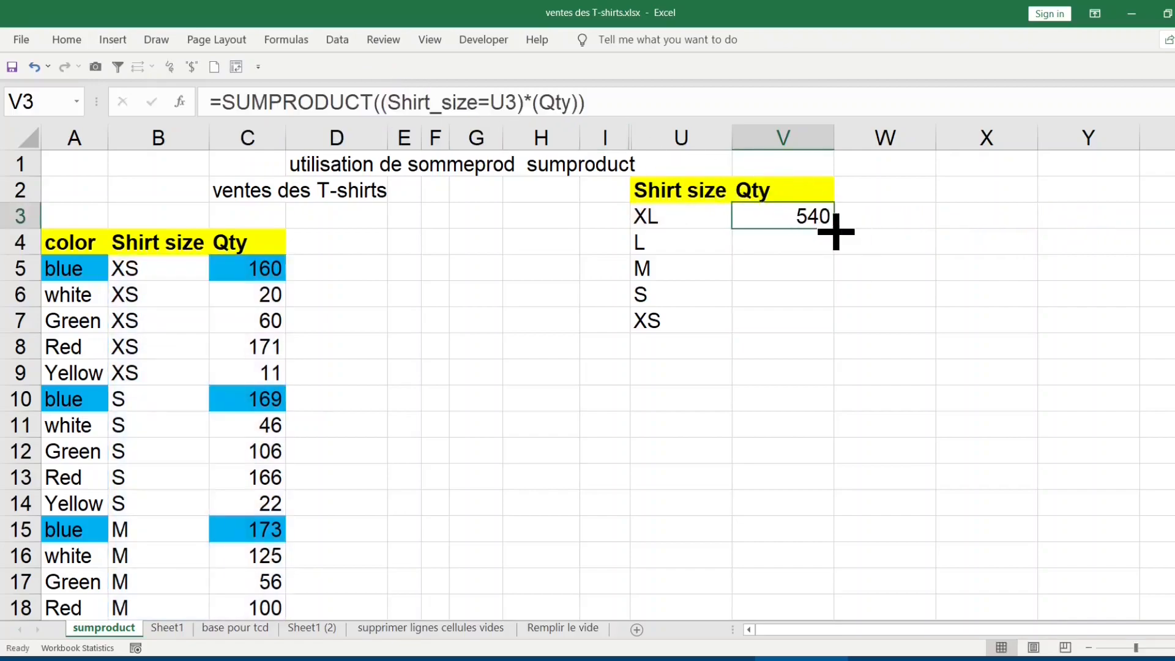
{"action": "double_click", "coordinate": [833, 229]}
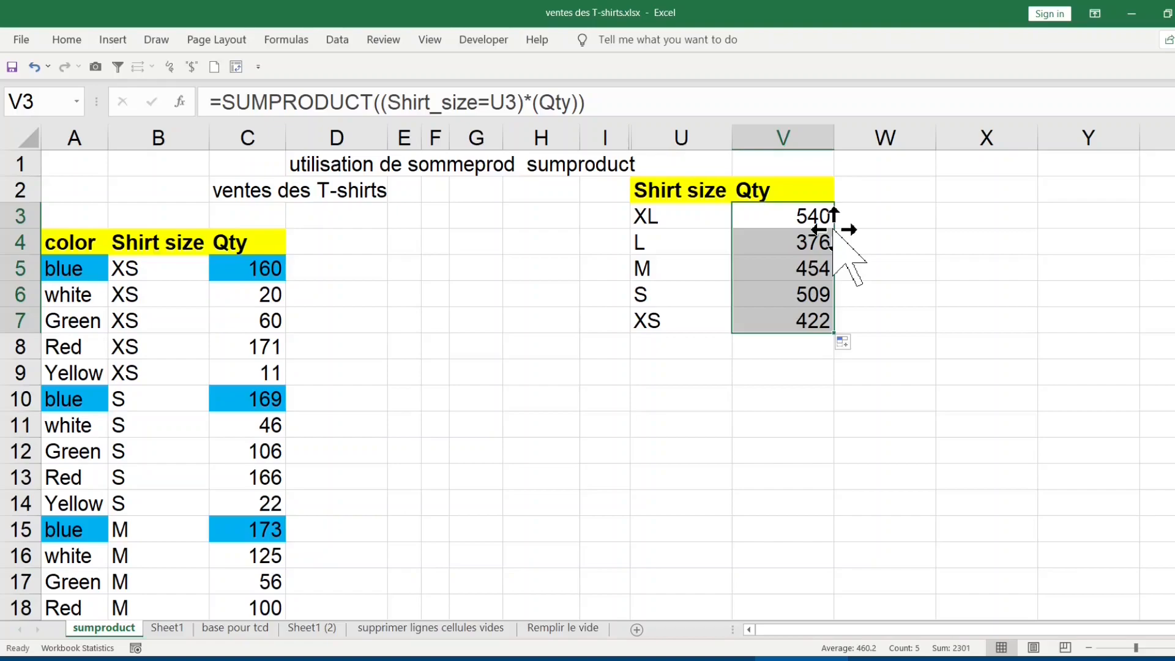
Start an alternative SUMPRODUCT formula in W3 with the parenthesized condition (color=U3), using the named range color.
{"action": "left_click", "coordinate": [876, 224]}
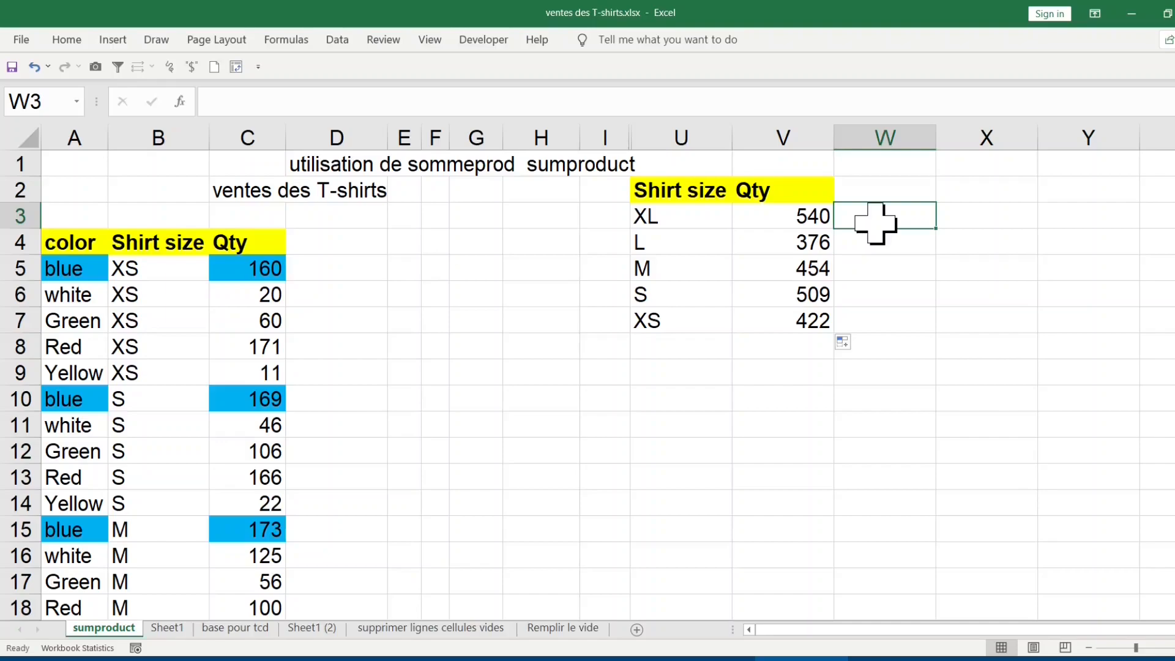
{"action": "type", "text": "=sum"}
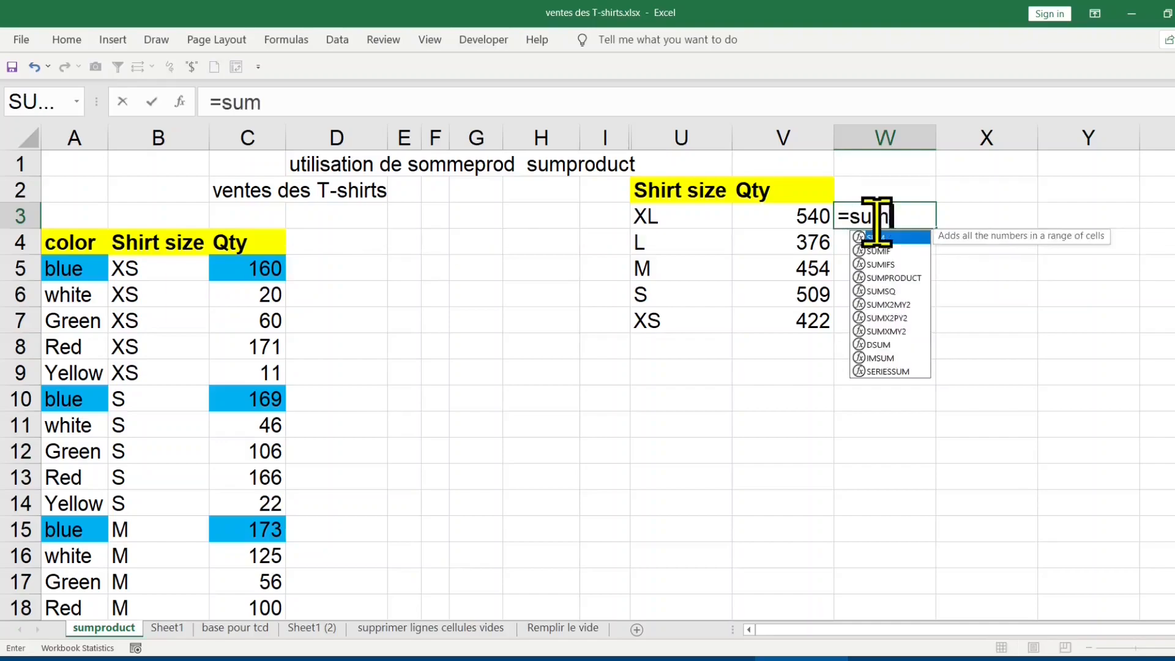
{"action": "type", "text": "prod"}
{"action": "key", "text": "Tab"}
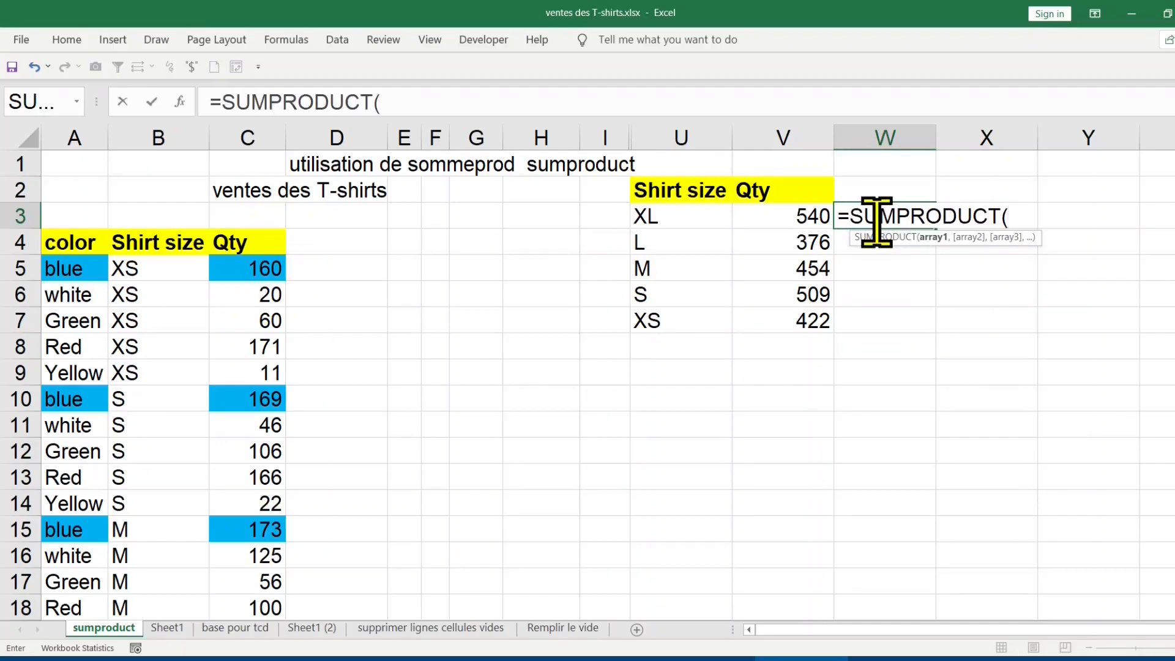
{"action": "key", "text": "F3"}
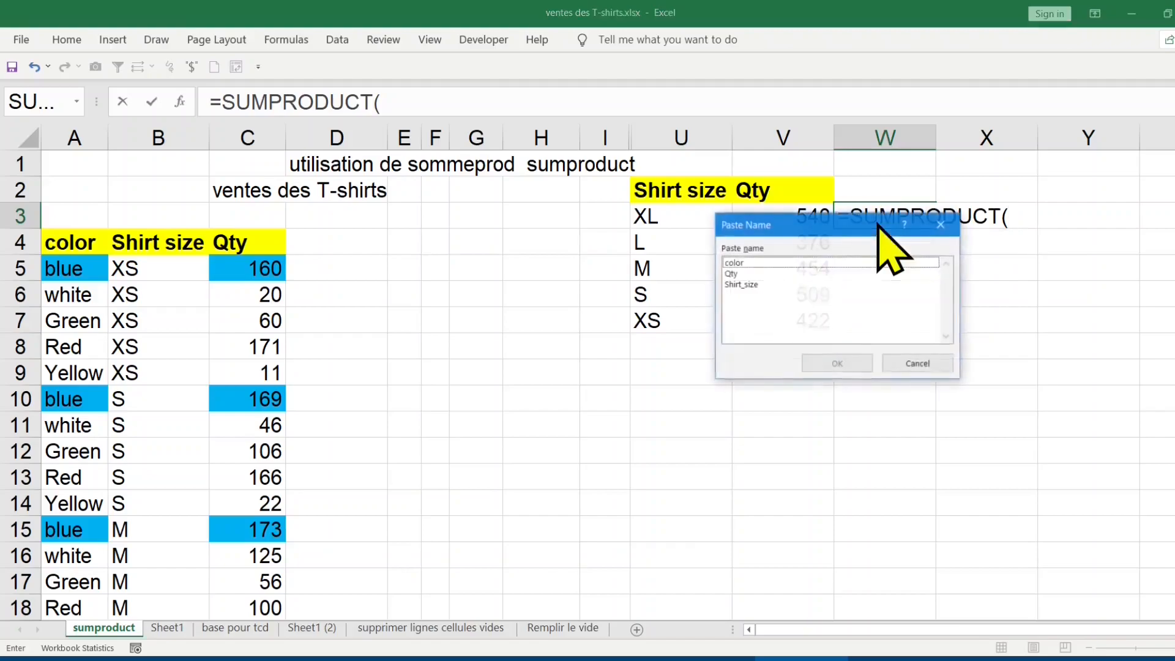
{"action": "double_click", "coordinate": [760, 262]}
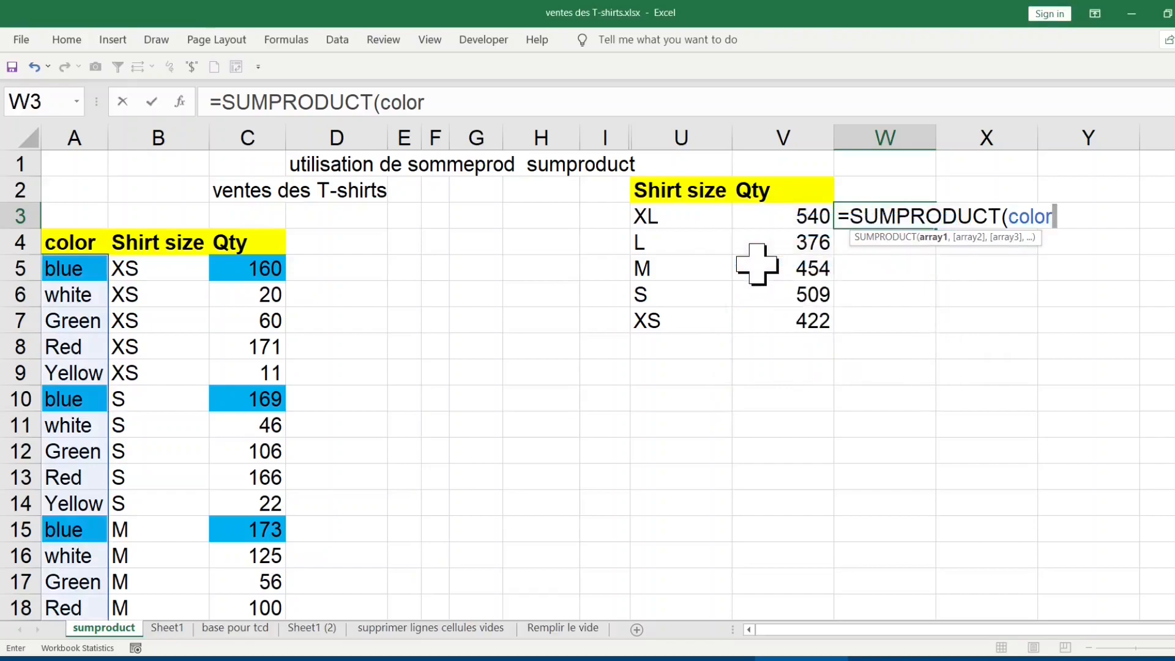
{"action": "type", "text": "="}
{"action": "left_click", "coordinate": [689, 218]}
{"action": "type", "text": ")"}
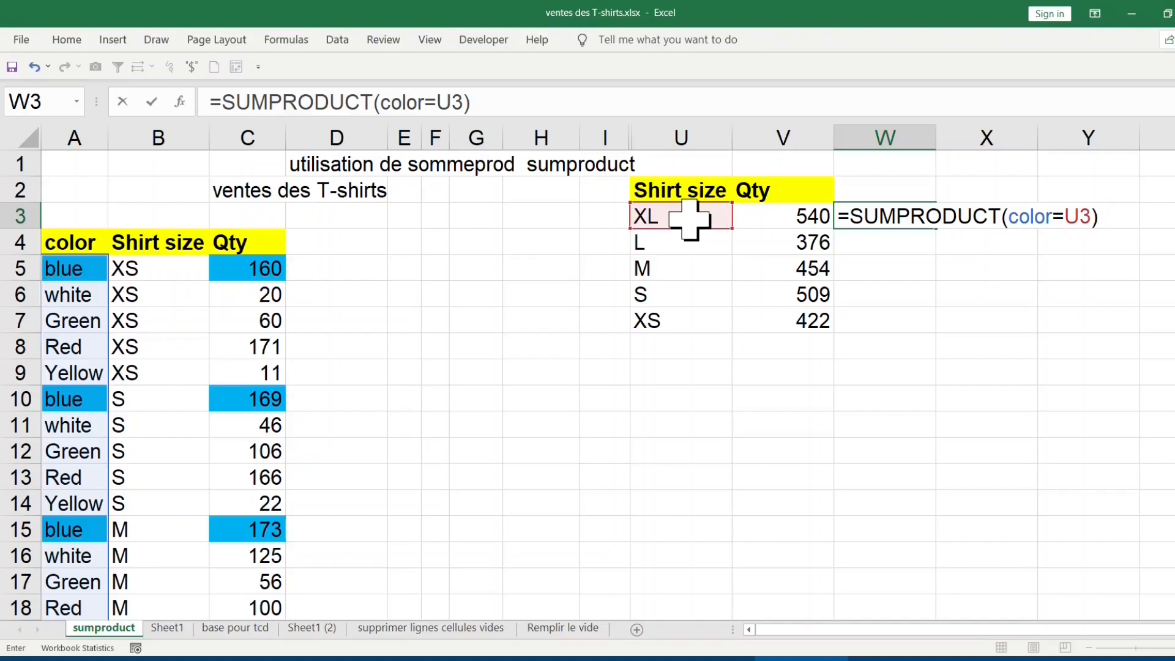
{"action": "left_click", "coordinate": [1002, 216]}
{"action": "type", "text": "("}
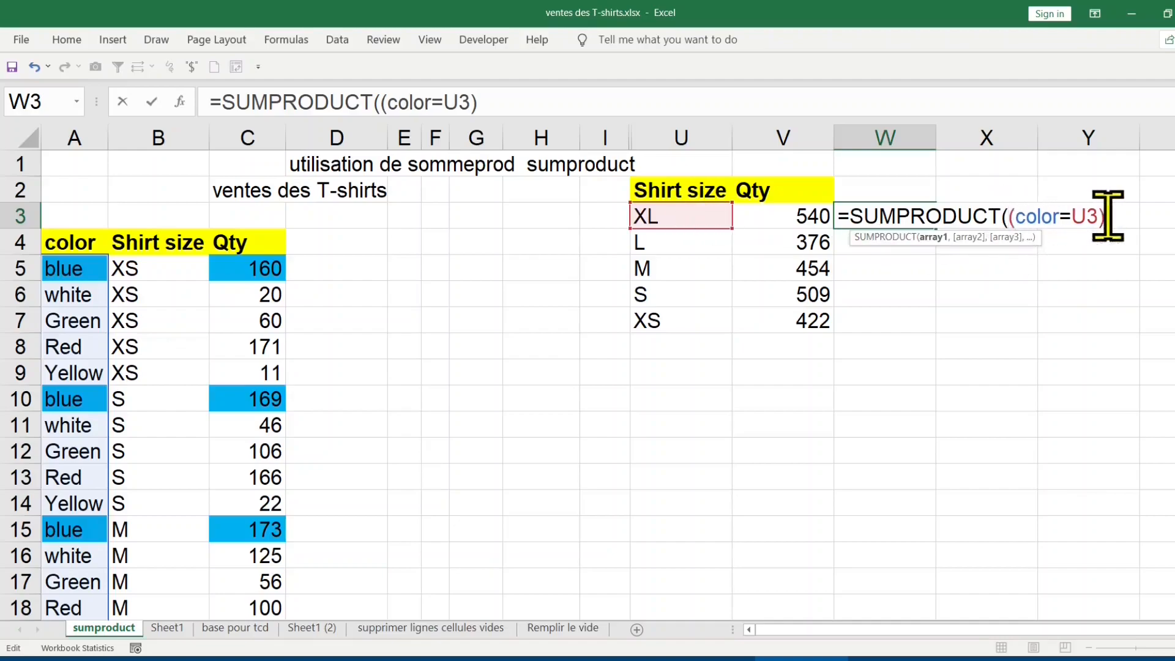
Add the named range Qty as the second array and enter =SUMPRODUCT((color=U3),Qty) in W3.
{"action": "type", "text": ","}
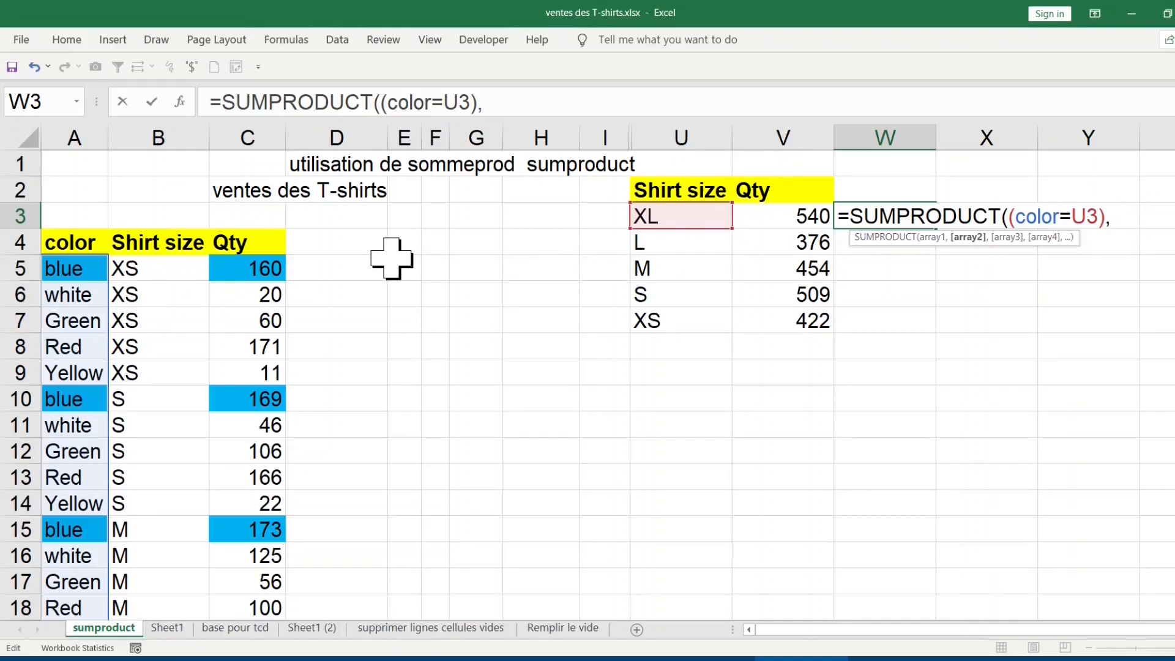
{"action": "key", "text": "F3"}
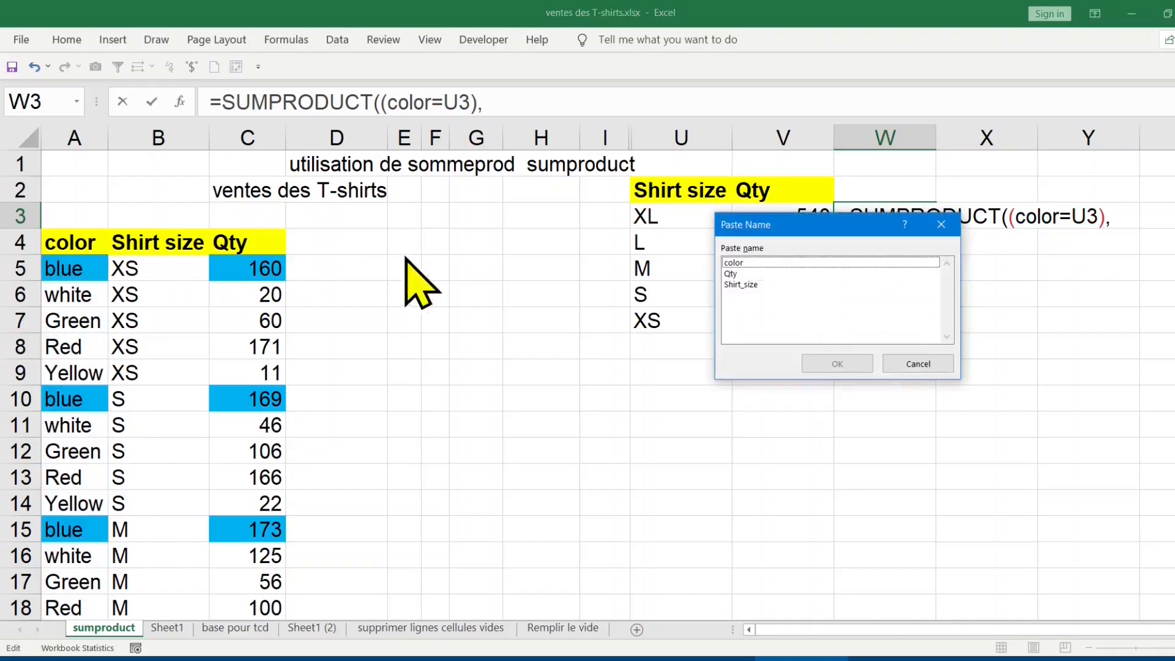
{"action": "double_click", "coordinate": [742, 273]}
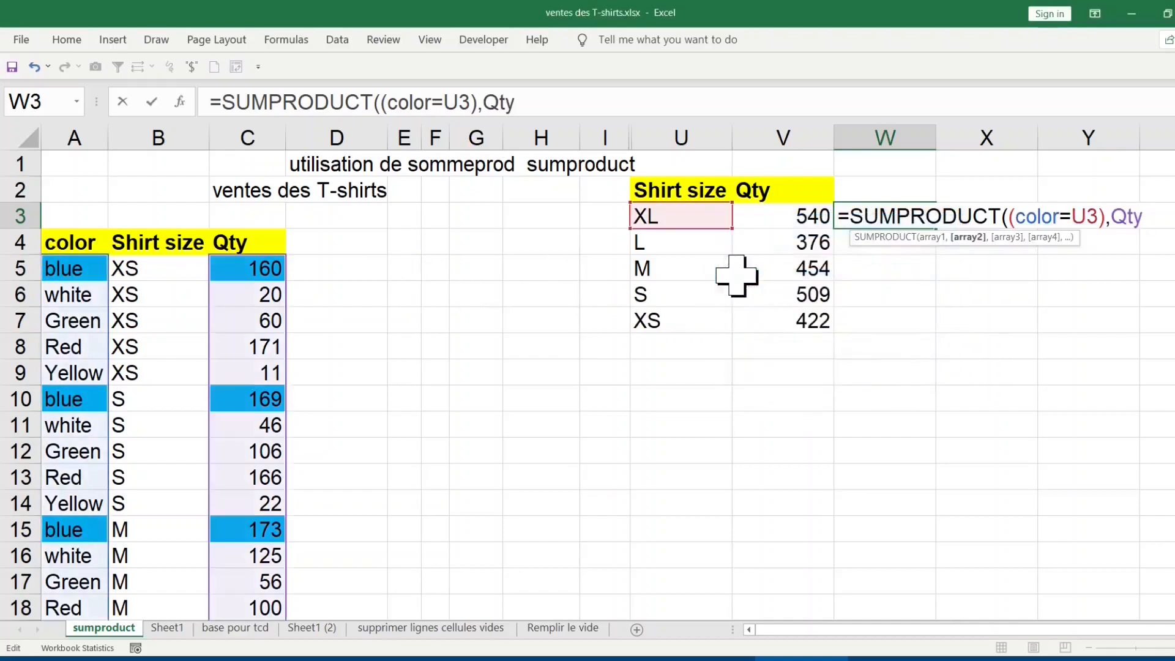
{"action": "type", "text": ")"}
{"action": "key", "text": "Return"}
{"action": "key", "text": "Up"}
{"action": "key", "text": "F2"}
{"action": "key", "text": "Return"}
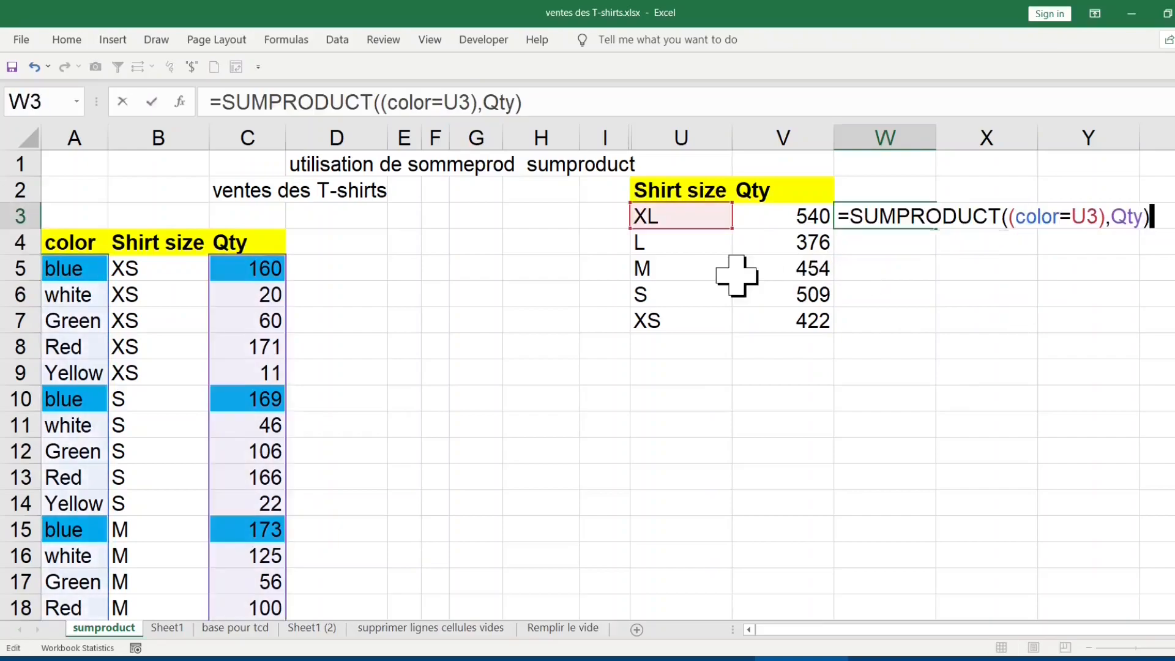
{"action": "key", "text": "Return"}
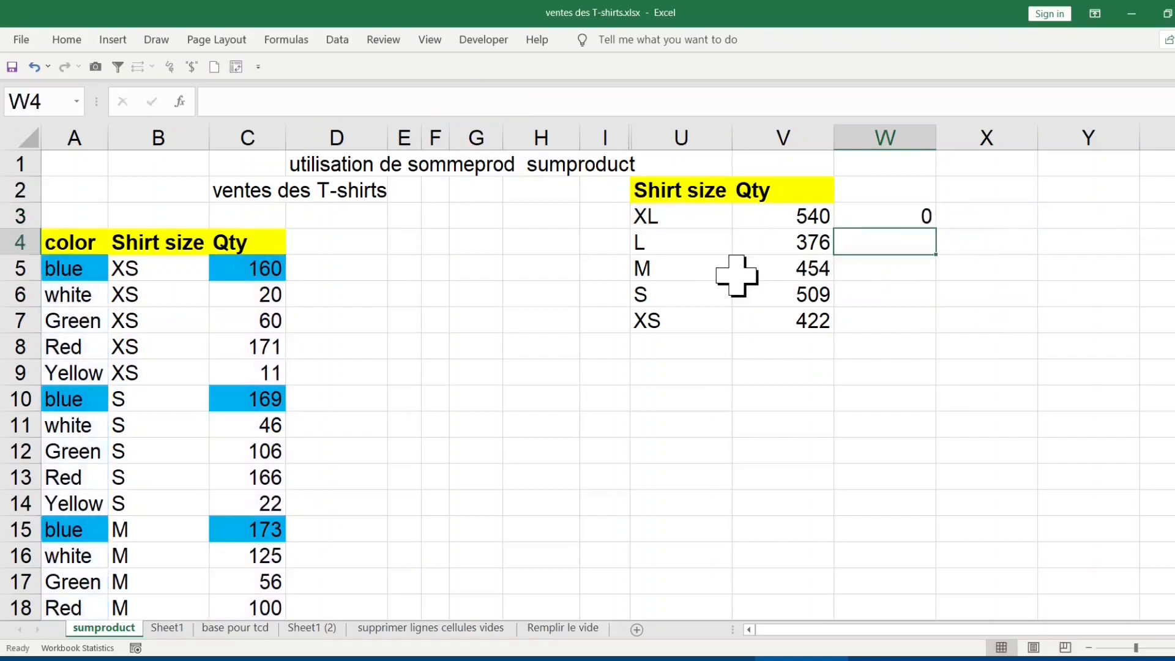
In the W3 formula, replace color with the named range Shirt_size and make the size reference absolute as $U$3.
{"action": "key", "text": "Up"}
{"action": "key", "text": "F2"}
{"action": "key", "text": "F3"}
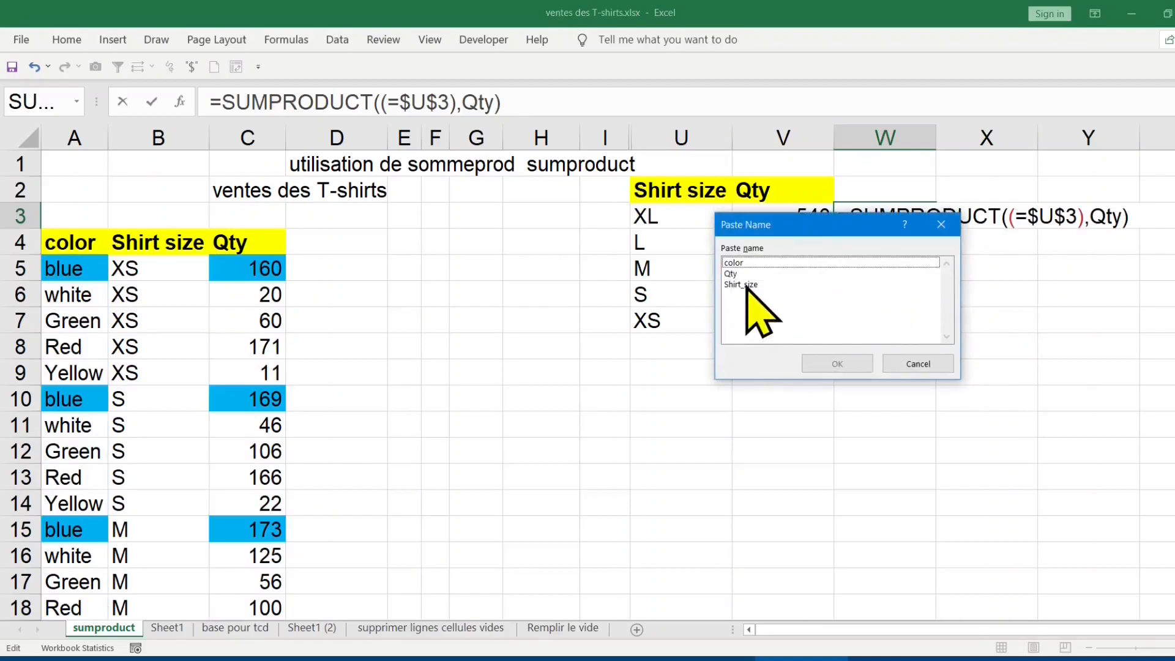
{"action": "left_click", "coordinate": [741, 284]}
{"action": "key", "text": "Return"}
{"action": "key", "text": "Return"}
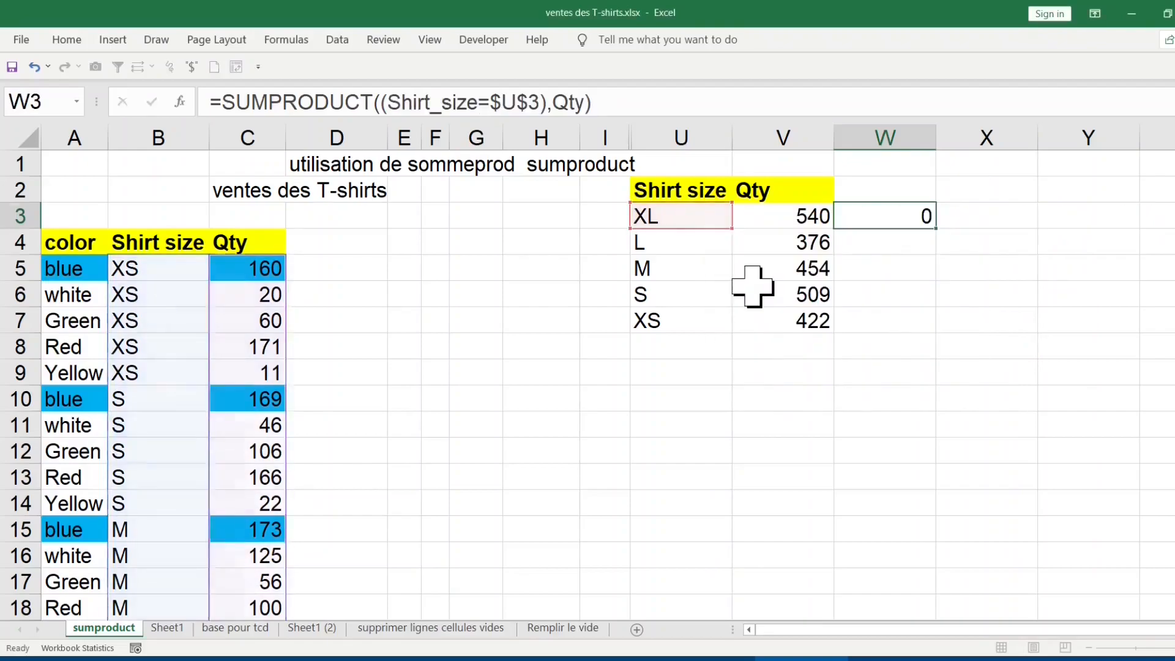
Insert a double minus before the condition in W3 so the formula reads =SUMPRODUCT(--(Shirt_size=$U$3),Qty).
{"action": "left_click", "coordinate": [897, 220]}
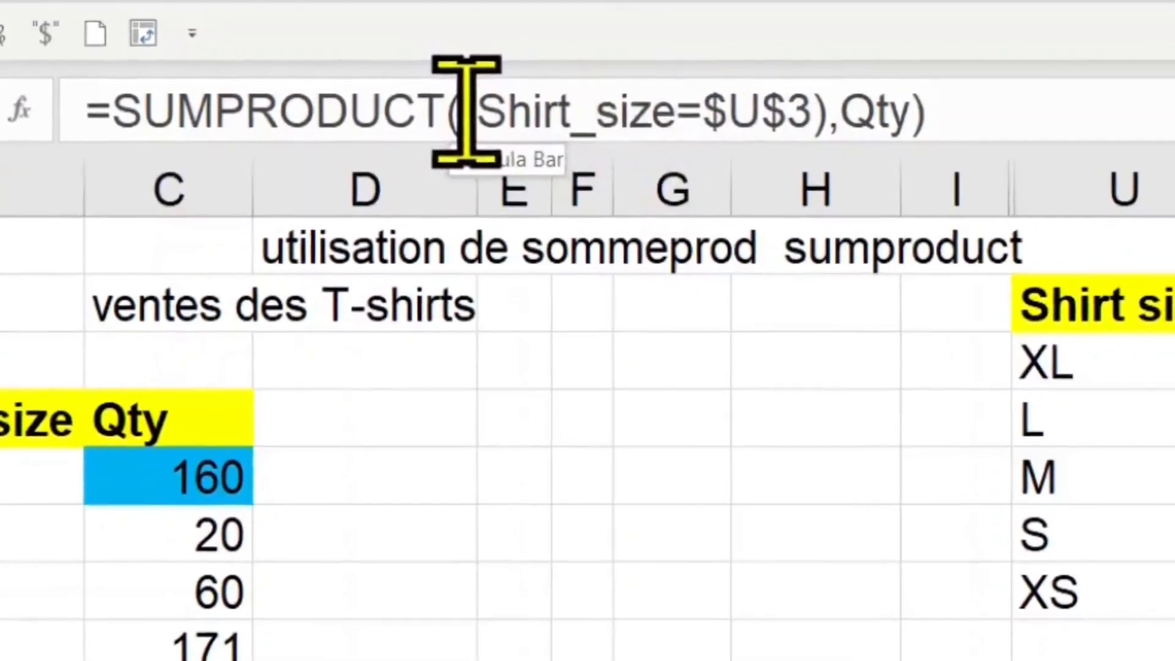
{"action": "left_click", "coordinate": [465, 111]}
{"action": "type", "text": "--"}
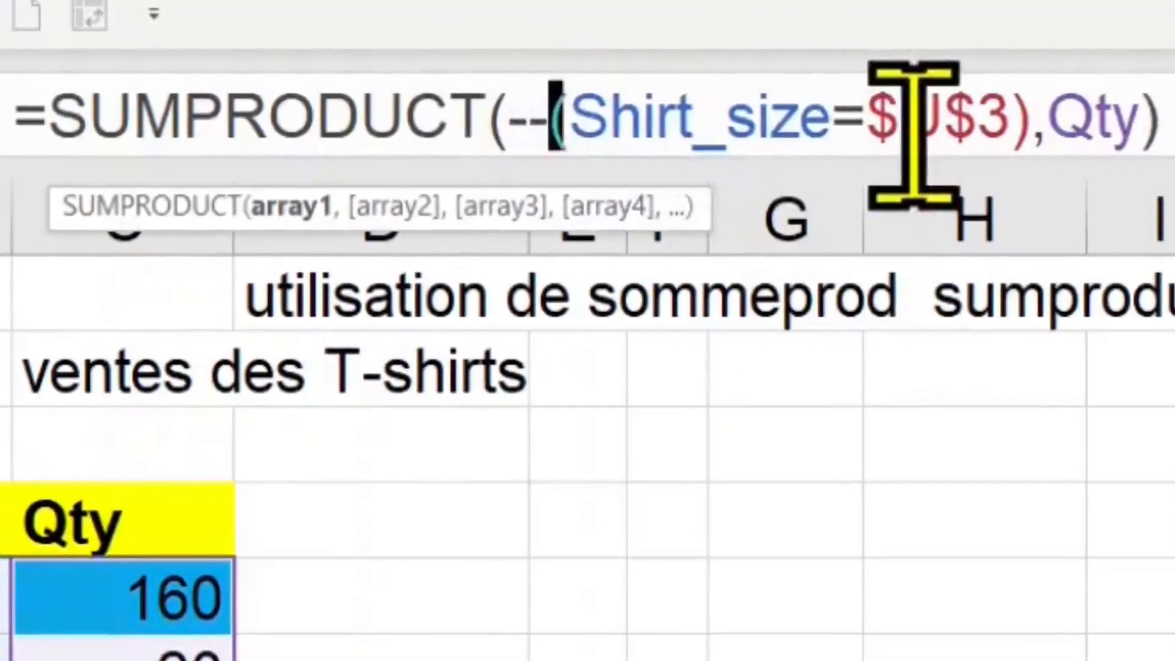
{"action": "key", "text": "Return"}
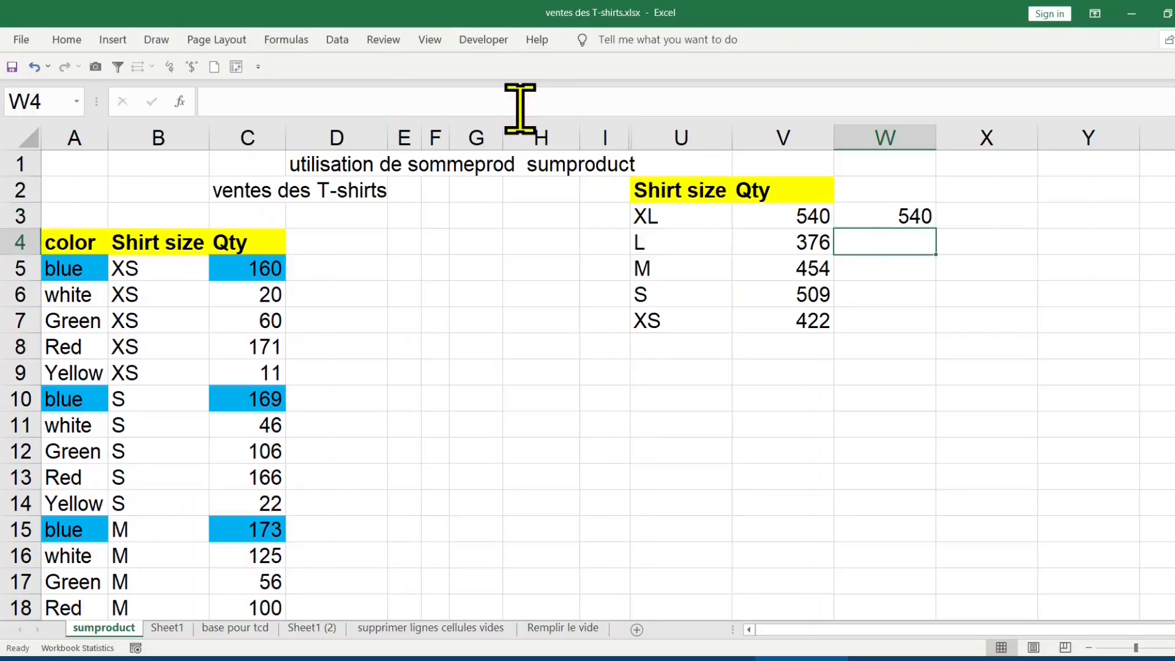
Start a SUMPRODUCT formula in W3 that compares the named range Shirt_size with U3 as its first array.
{"action": "left_click", "coordinate": [906, 216]}
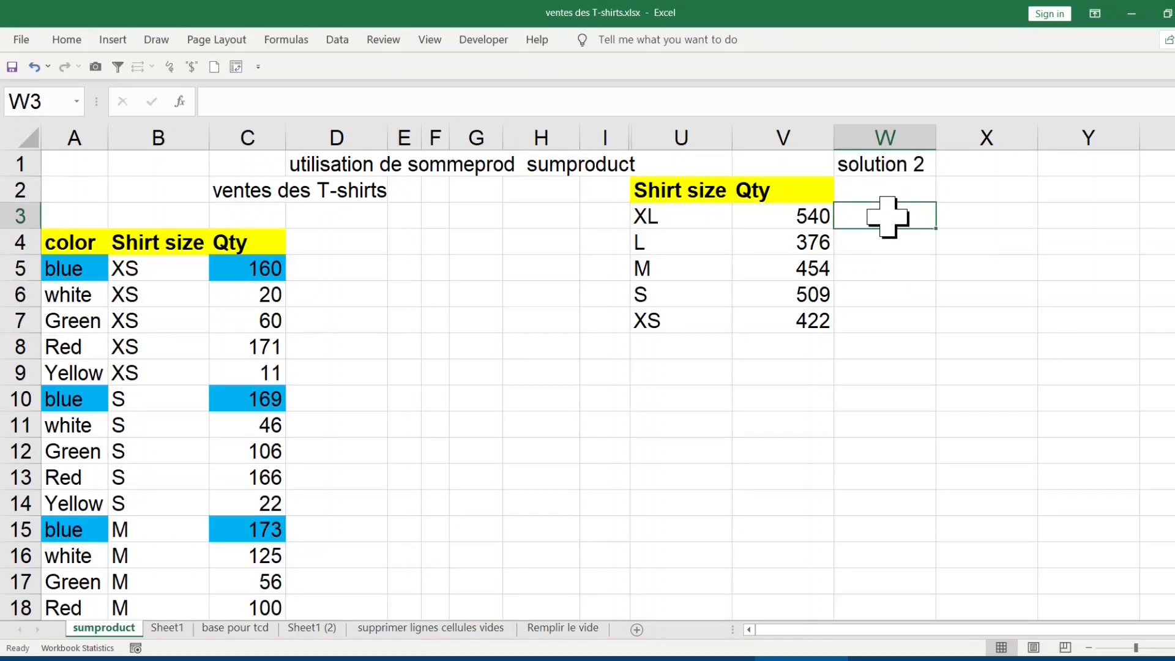
{"action": "double_click", "coordinate": [887, 215]}
{"action": "type", "text": "=sum"}
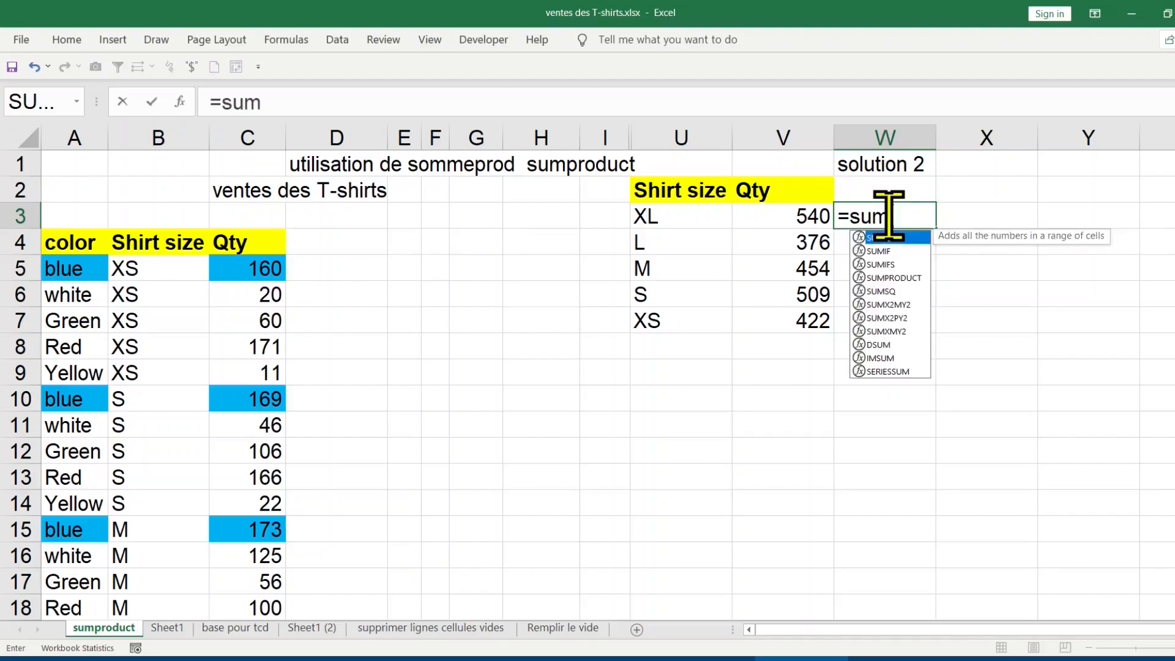
{"action": "type", "text": "pr"}
{"action": "key", "text": "Tab"}
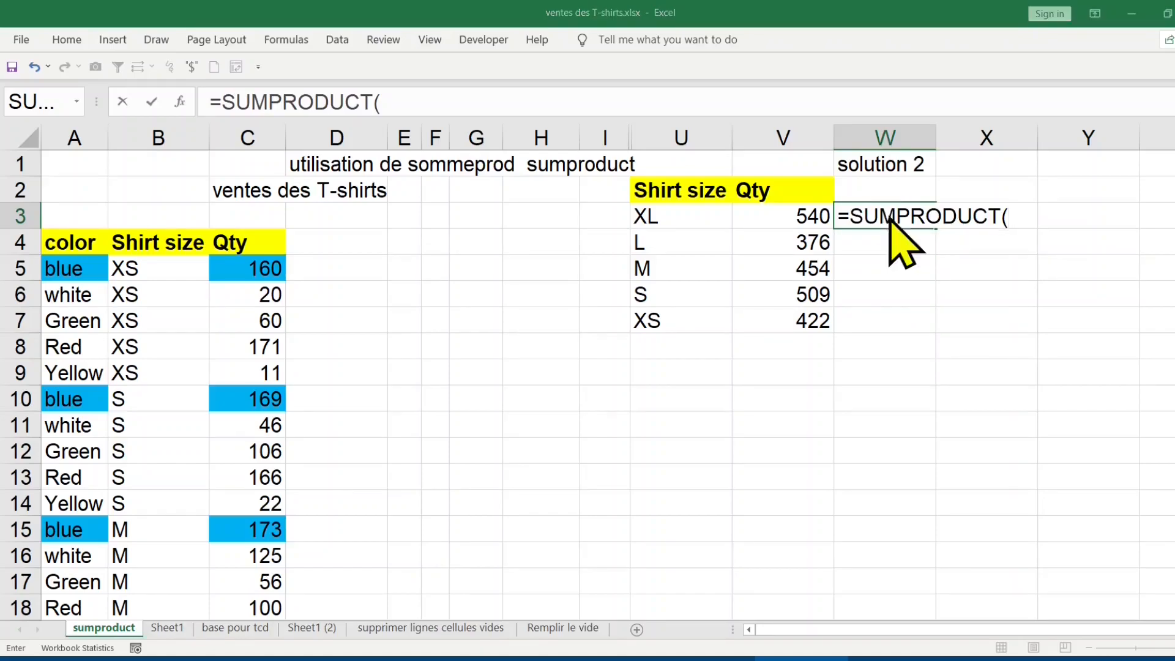
{"action": "key", "text": "F3"}
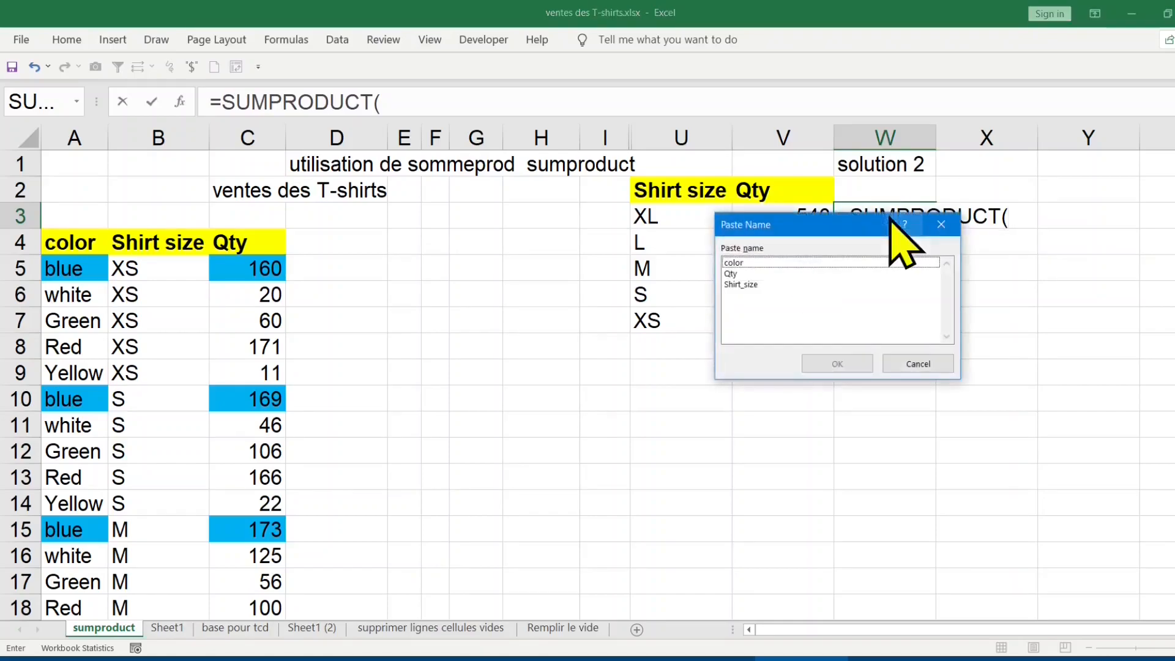
{"action": "left_click", "coordinate": [744, 286]}
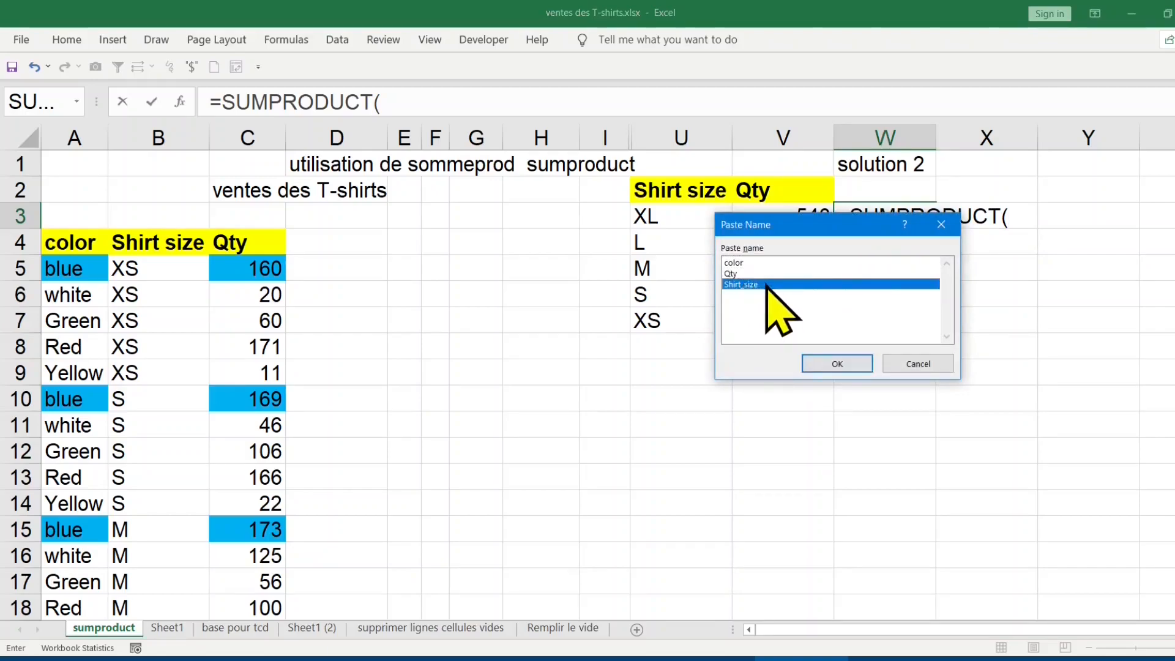
{"action": "double_click", "coordinate": [766, 285]}
{"action": "type", "text": "="}
{"action": "left_click", "coordinate": [667, 214]}
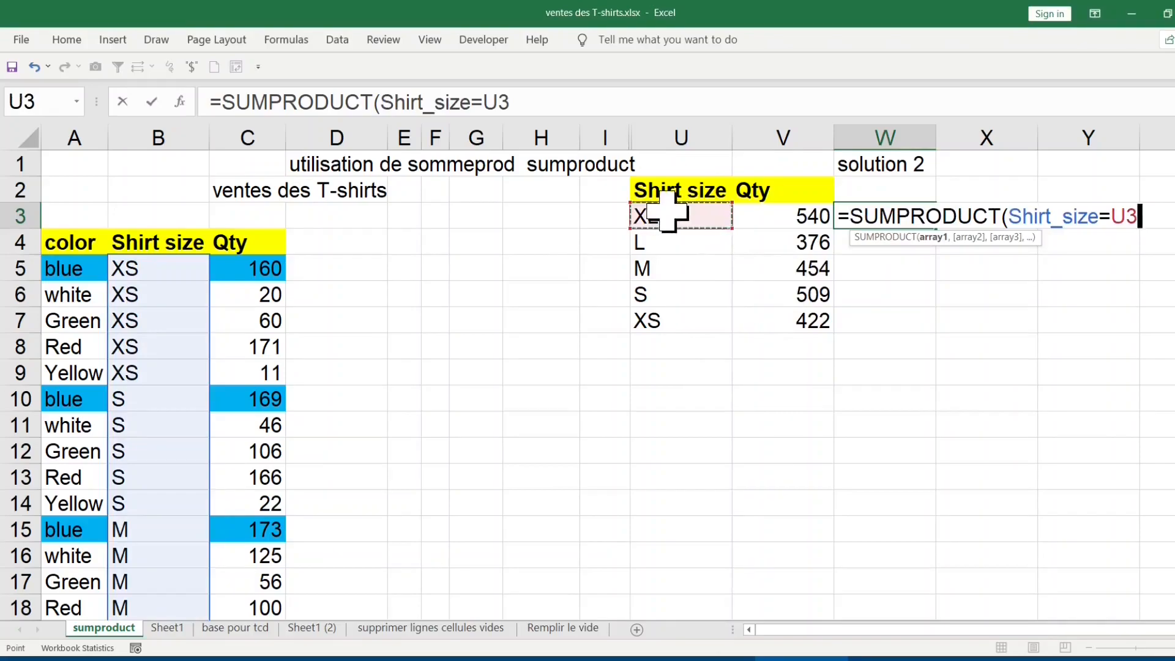
{"action": "type", "text": "),"}
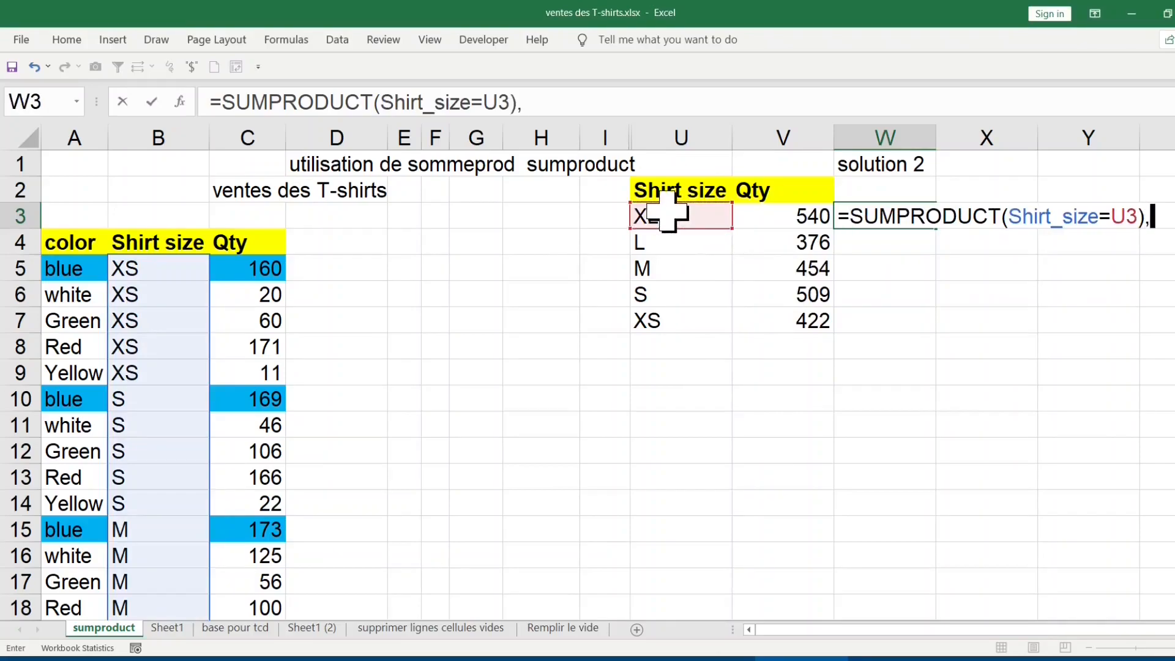
Parenthesize the condition and add the named range Qty, entering =SUMPRODUCT((Shirt_size=U3),Qty) in W3.
{"action": "left_click", "coordinate": [1000, 218]}
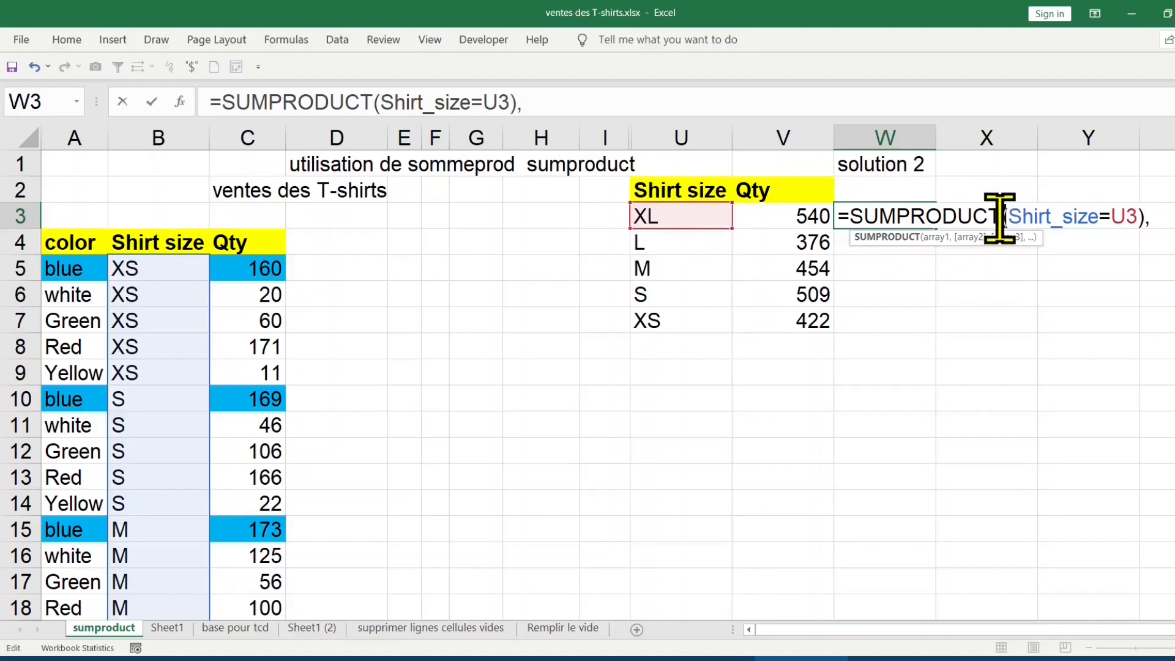
{"action": "type", "text": "("}
{"action": "left_click", "coordinate": [1158, 217]}
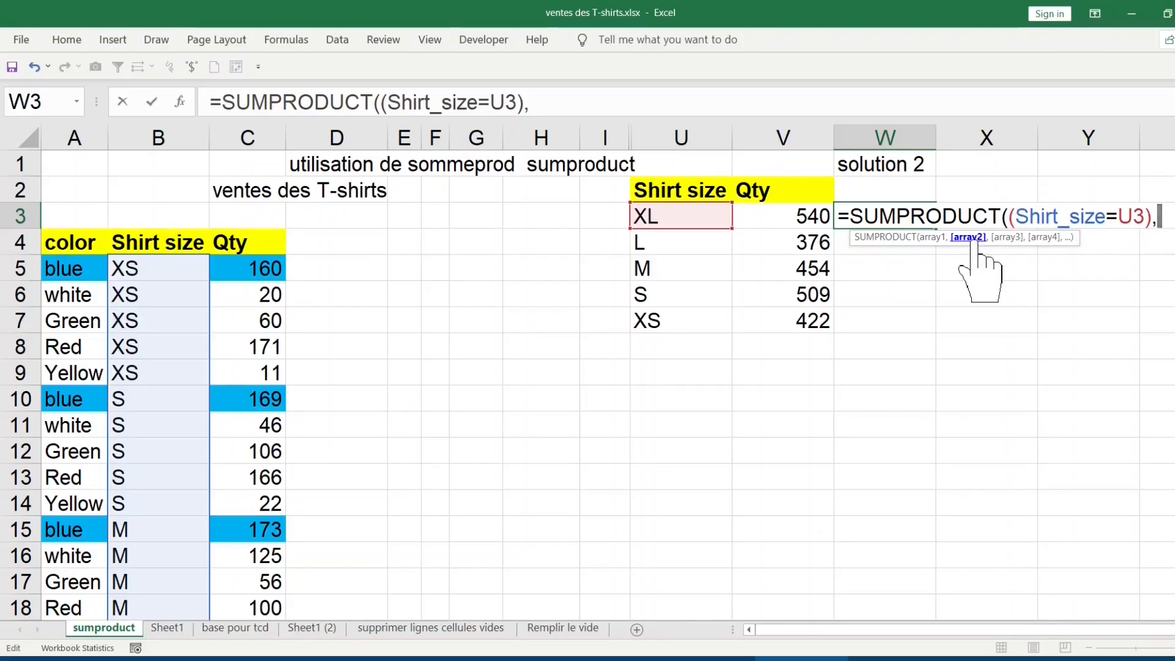
{"action": "key", "text": "F3"}
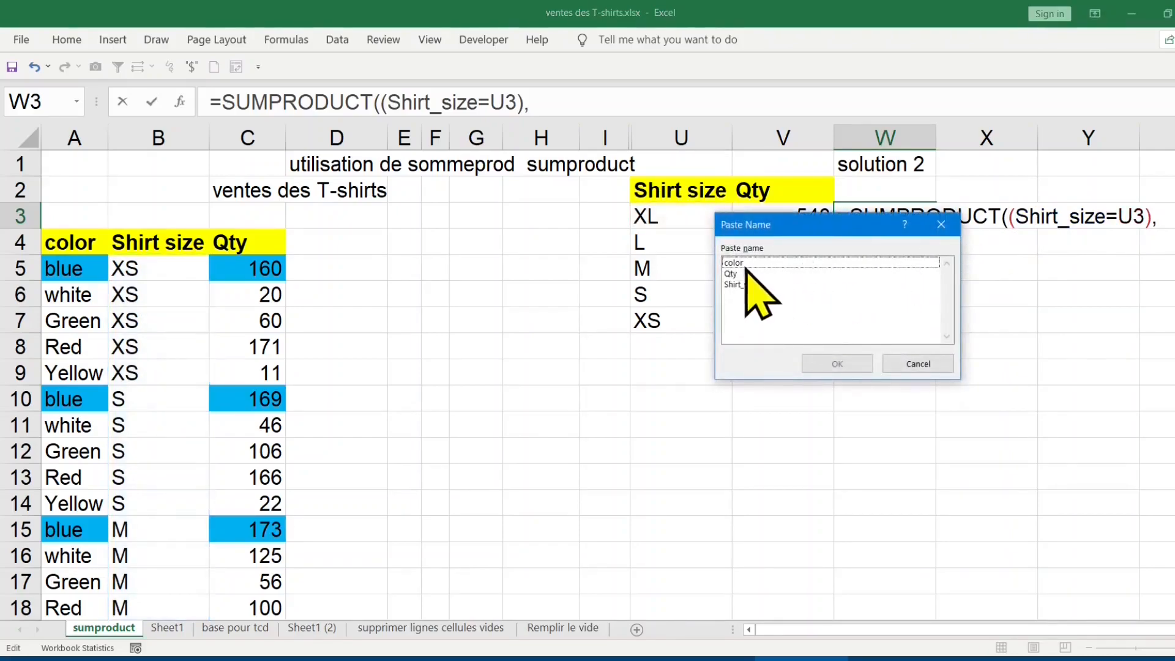
{"action": "left_click", "coordinate": [744, 274]}
{"action": "double_click", "coordinate": [745, 273]}
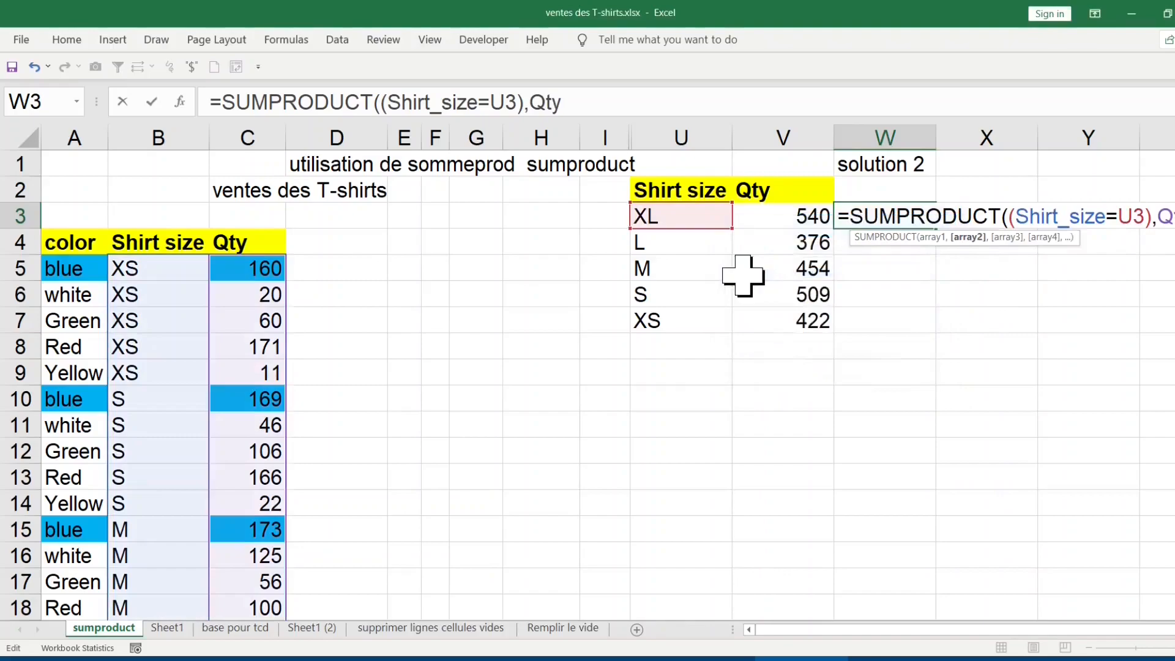
{"action": "type", "text": ")"}
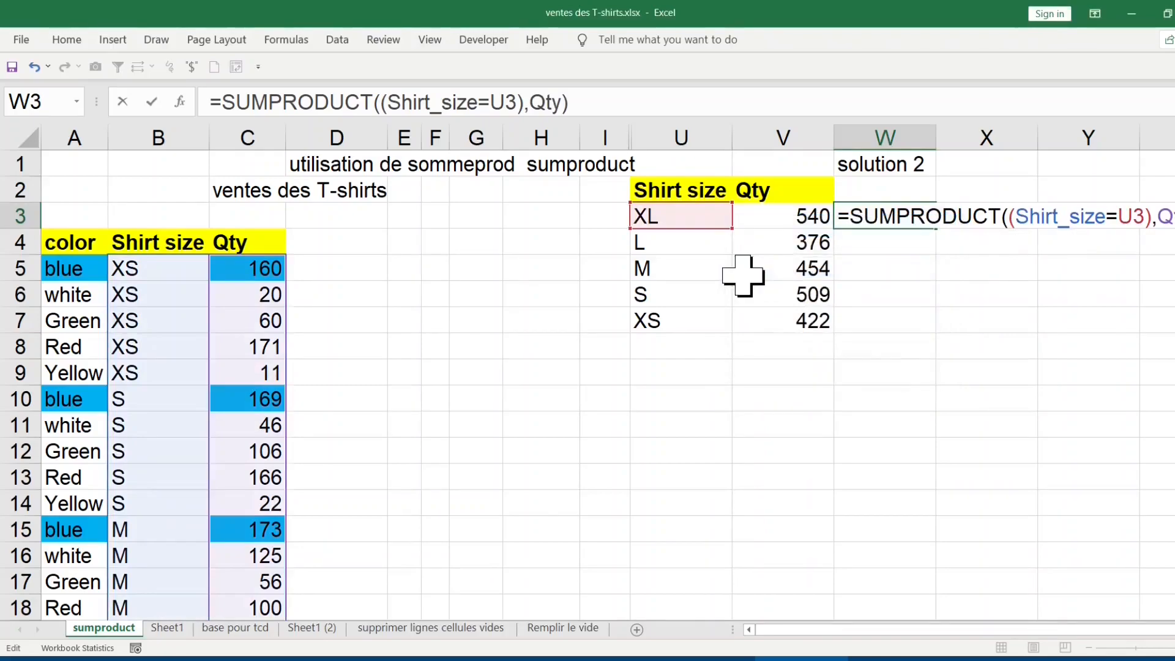
{"action": "key", "text": "Return"}
Multiply the condition in W3 by 1 so the formula reads =SUMPRODUCT(1*(Shirt_size=U3),Qty).
{"action": "left_click", "coordinate": [899, 220]}
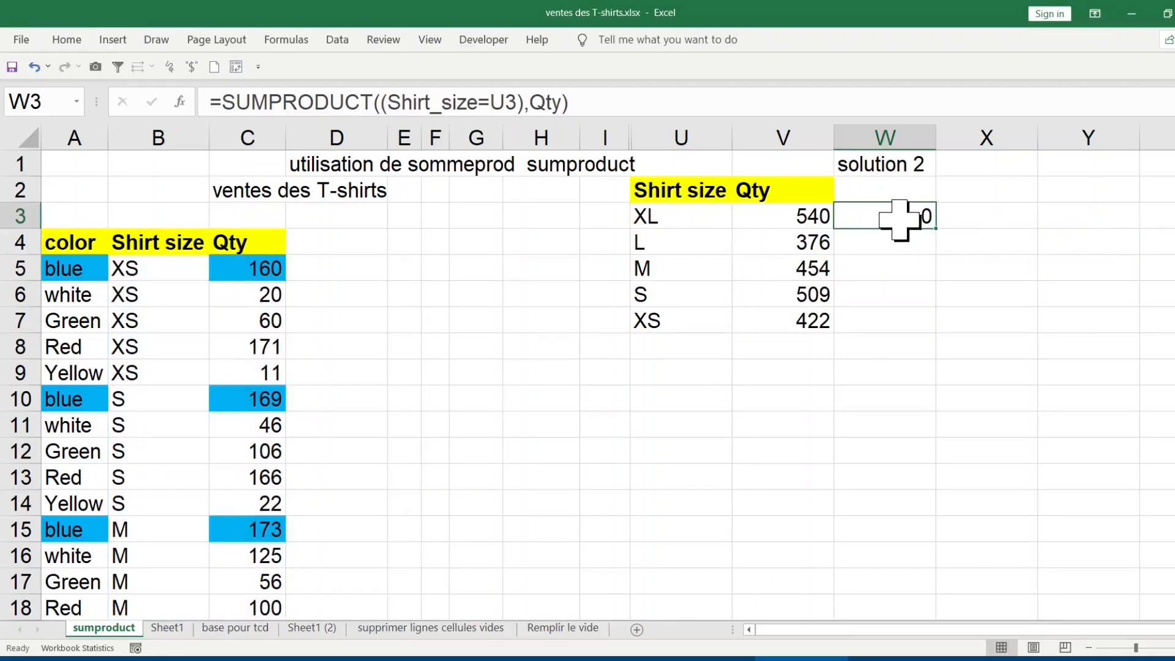
{"action": "double_click", "coordinate": [899, 221]}
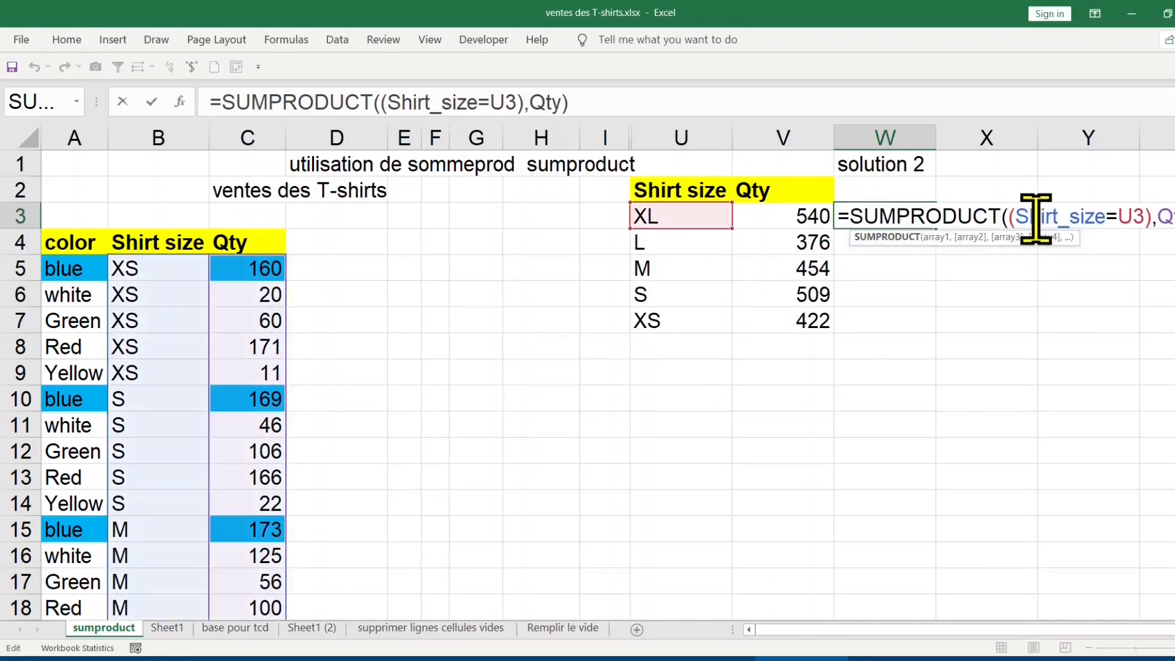
{"action": "left_click", "coordinate": [1008, 220]}
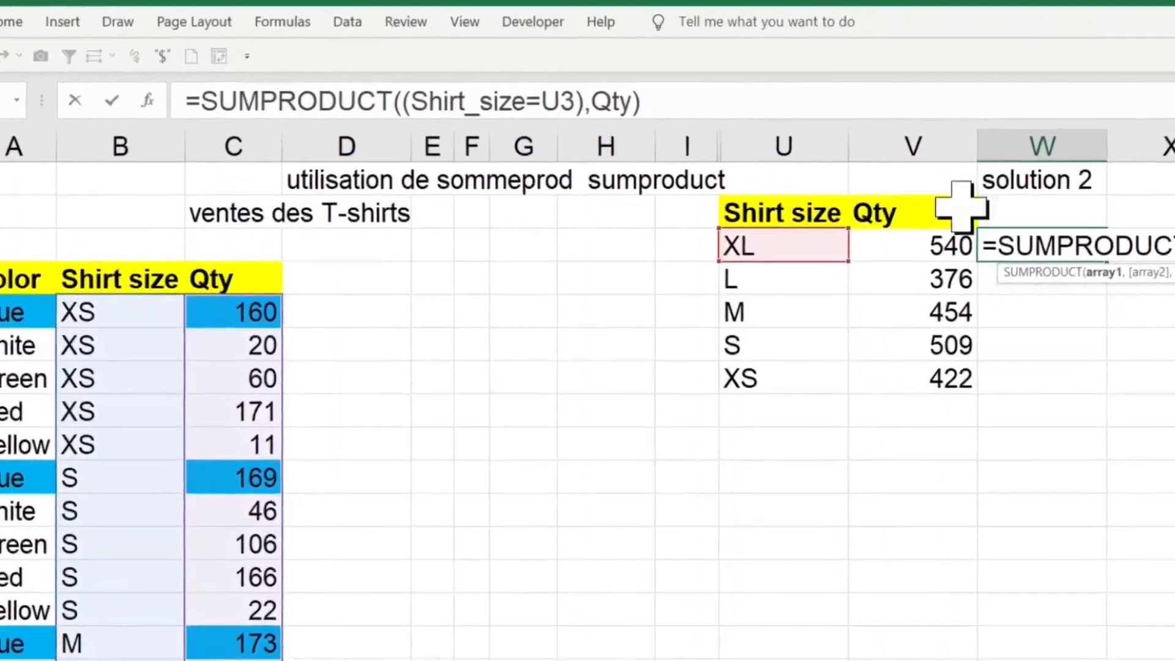
{"action": "left_click", "coordinate": [419, 100]}
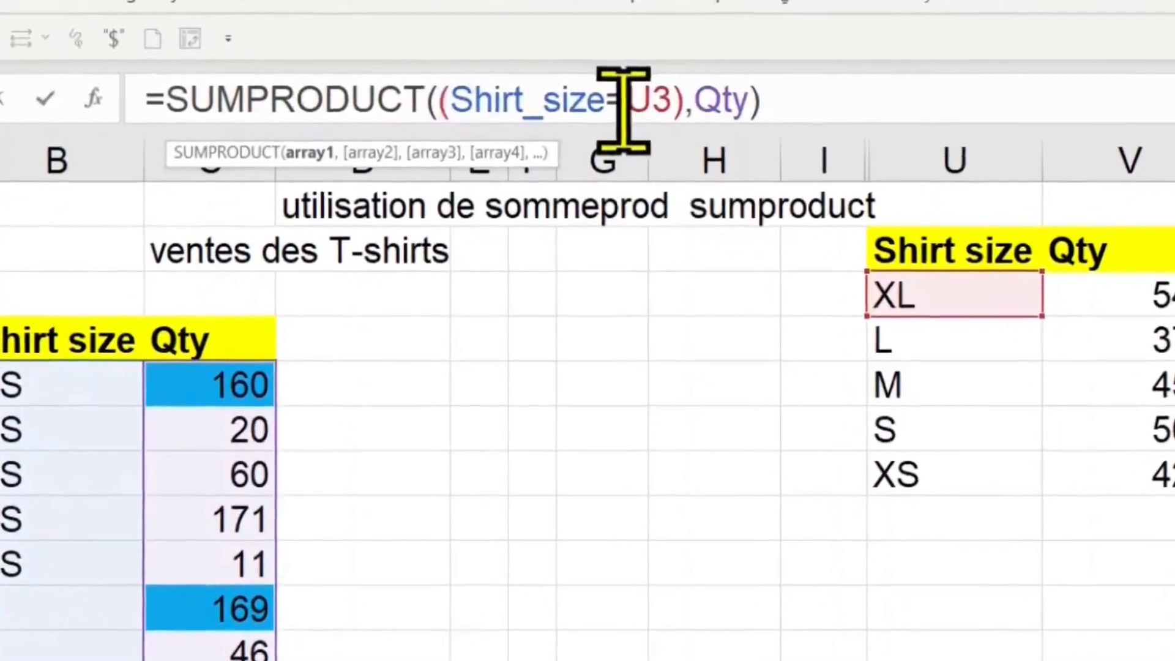
{"action": "type", "text": "1*"}
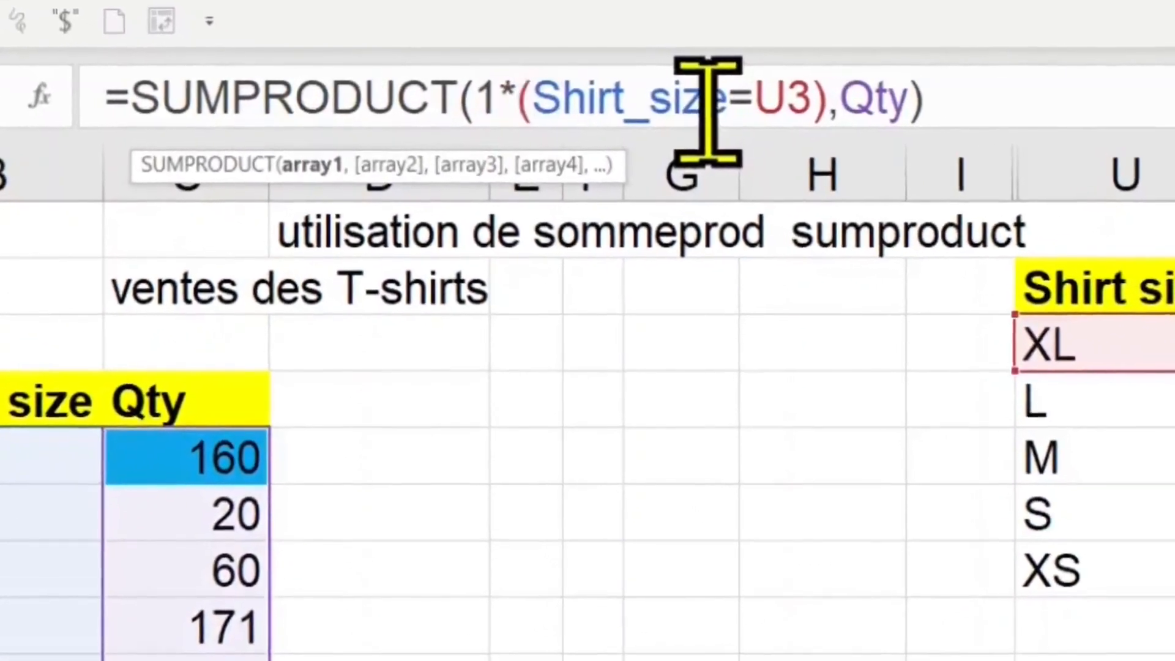
Evaluate 1*(Shirt_size=U3) inside the W3 formula to examine its array, and restore the original expression.
{"action": "left_click_drag", "start_coordinate": [875, 96], "coordinate": [500, 96]}
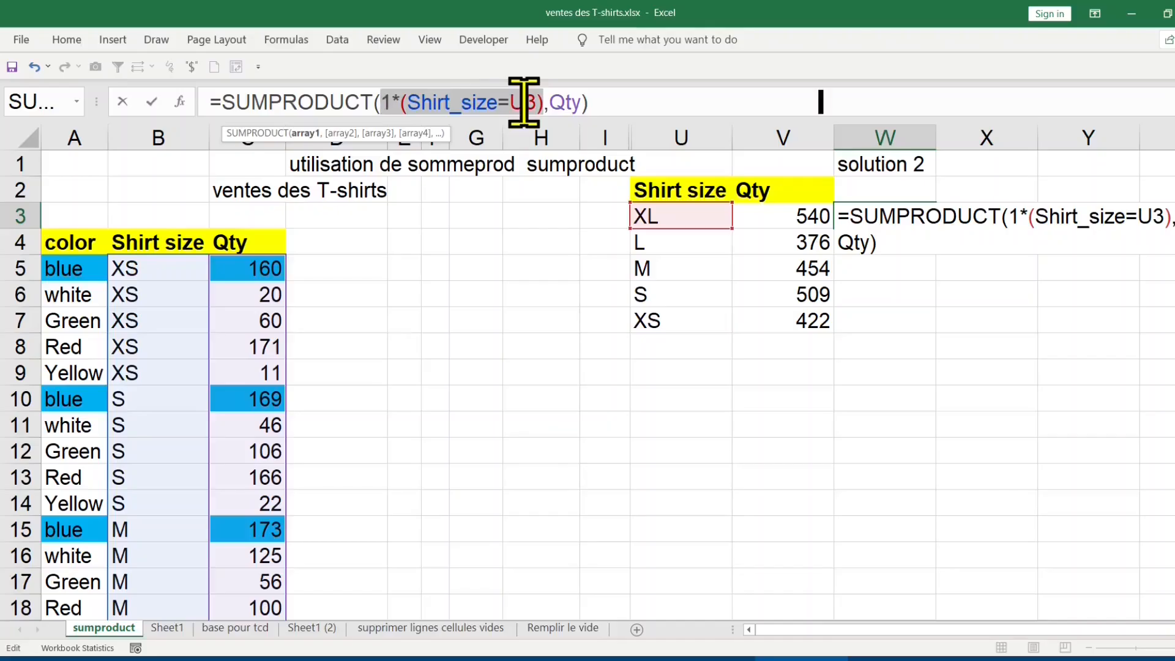
{"action": "key", "text": "F9"}
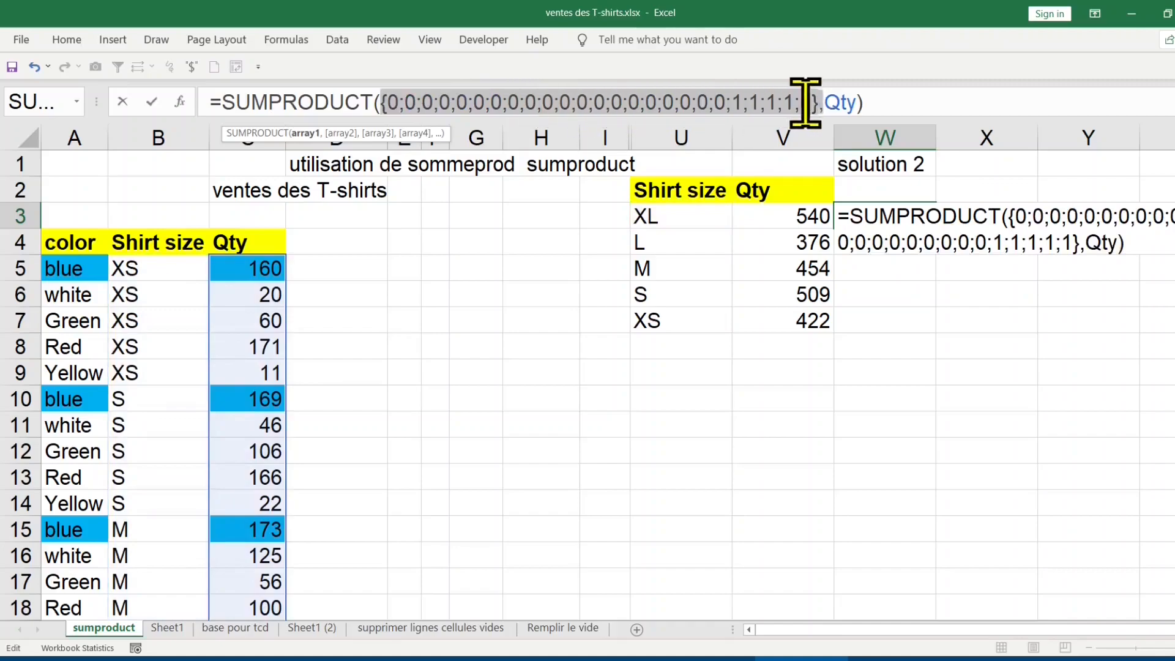
{"action": "key", "text": "ctrl+z"}
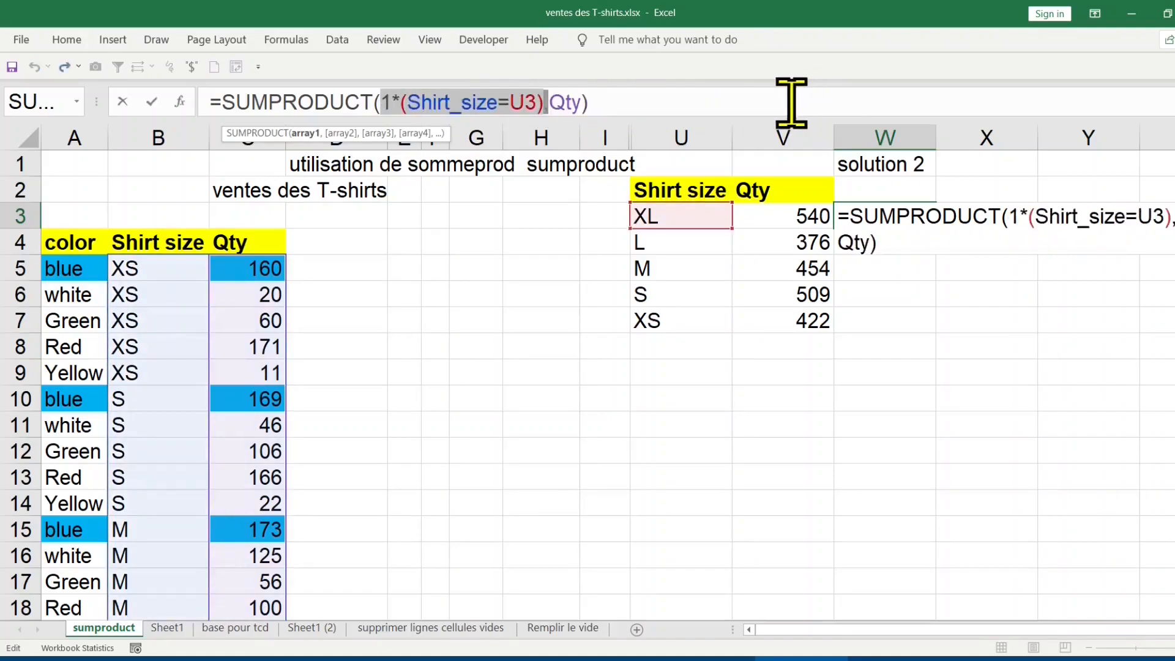
Commit the W3 formula and fill it down through W7 for the remaining shirt sizes.
{"action": "left_click", "coordinate": [638, 106]}
{"action": "key", "text": "Return"}
{"action": "left_click", "coordinate": [908, 216]}
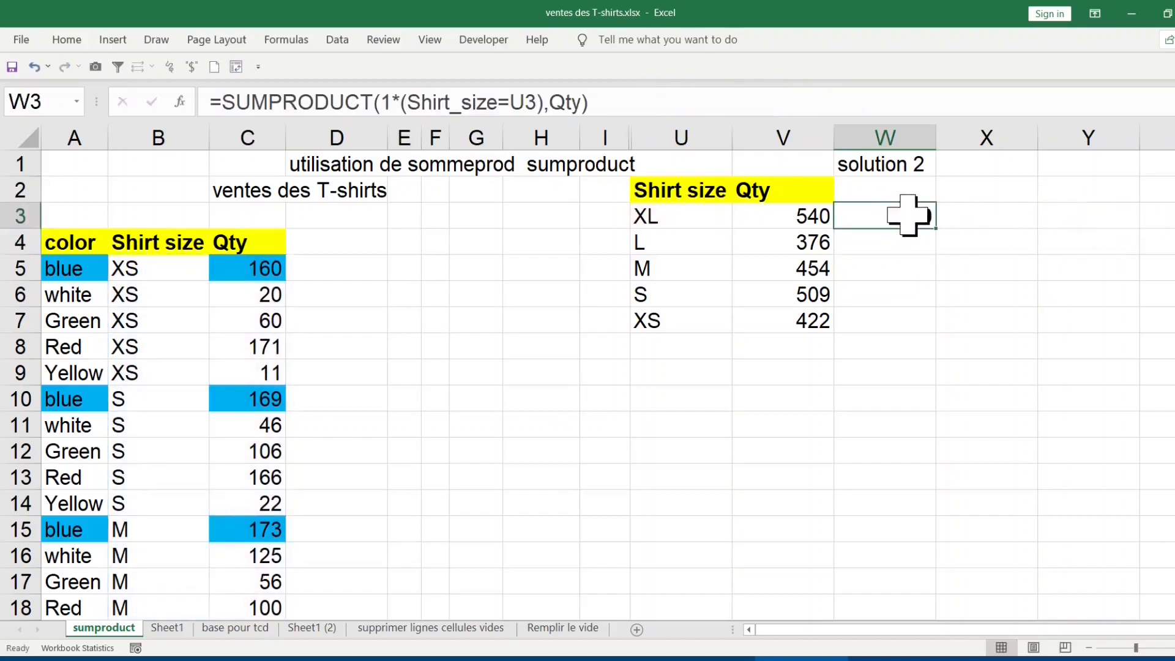
{"action": "double_click", "coordinate": [935, 229]}
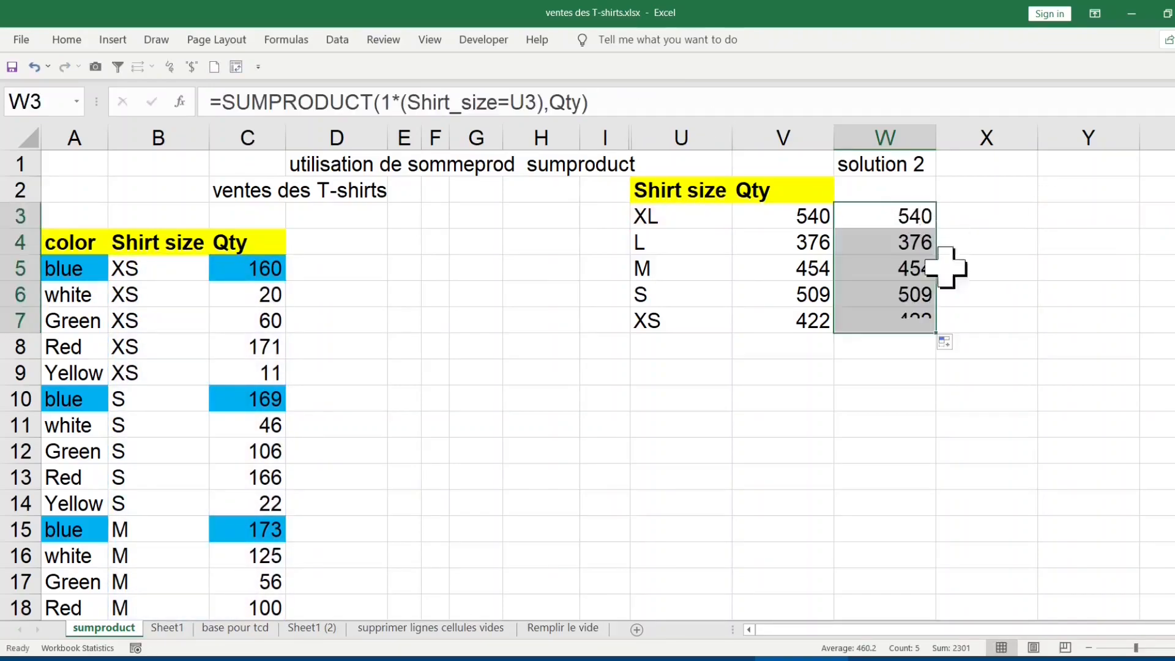
Label cell X1 as solution 3.
{"action": "left_click", "coordinate": [987, 166]}
{"action": "type", "text": "so"}
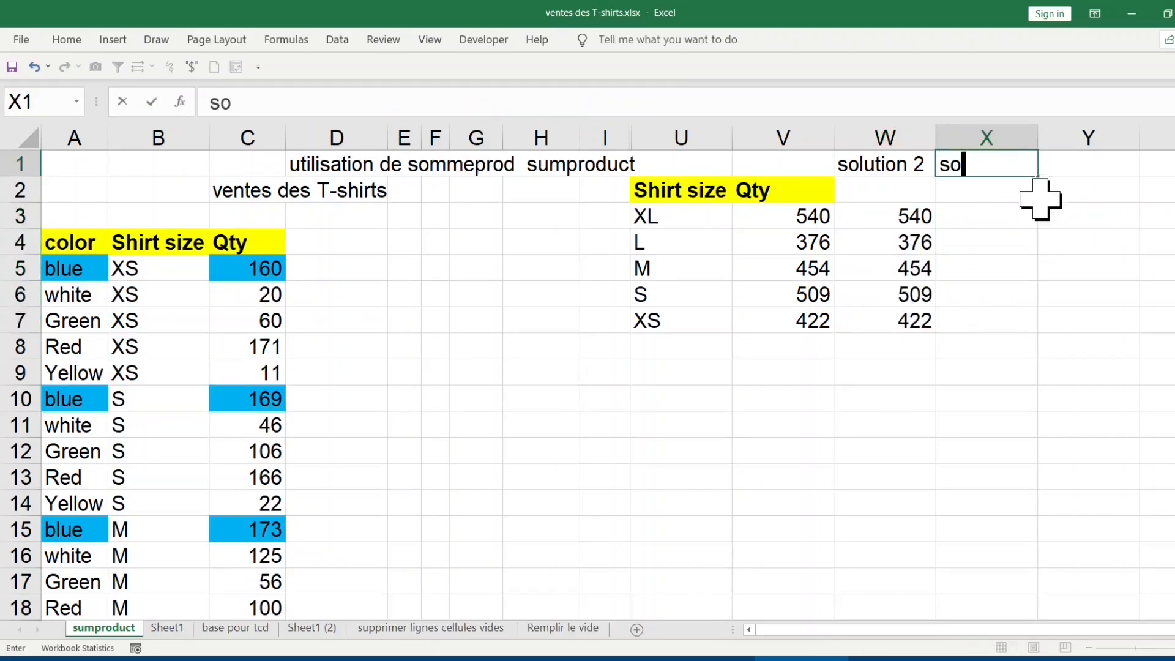
{"action": "type", "text": "lution 3"}
Copy the W3 formula text without its equals sign and paste it into X3.
{"action": "left_click", "coordinate": [897, 222]}
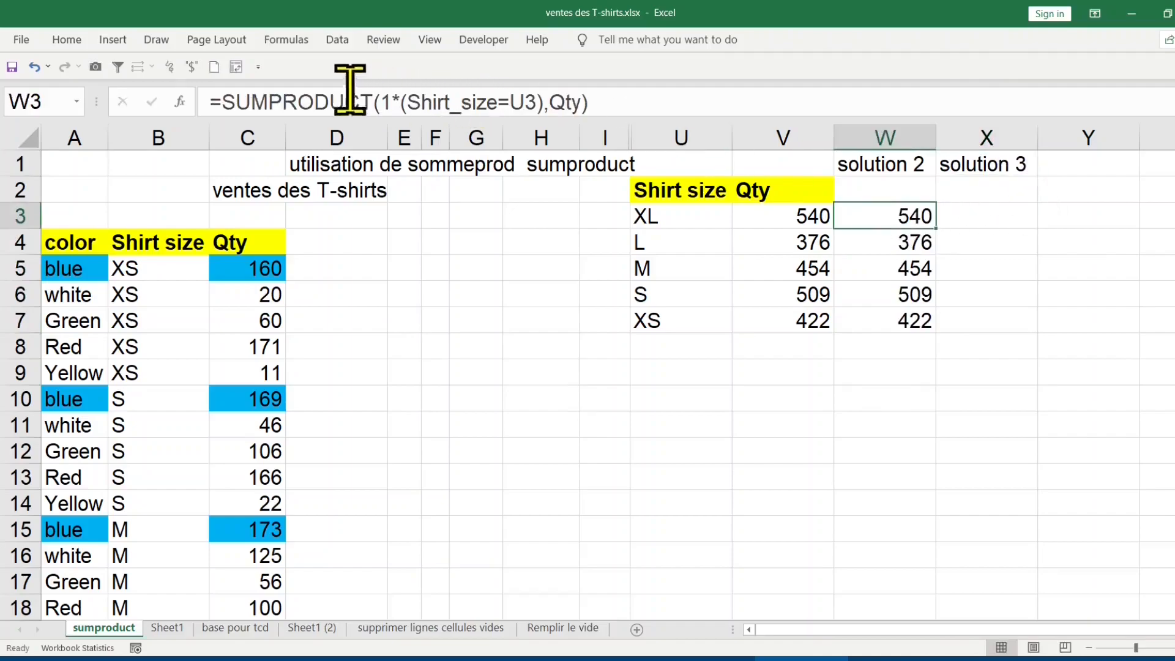
{"action": "left_click_drag", "start_coordinate": [223, 99], "coordinate": [713, 95]}
{"action": "key", "text": "ctrl+c"}
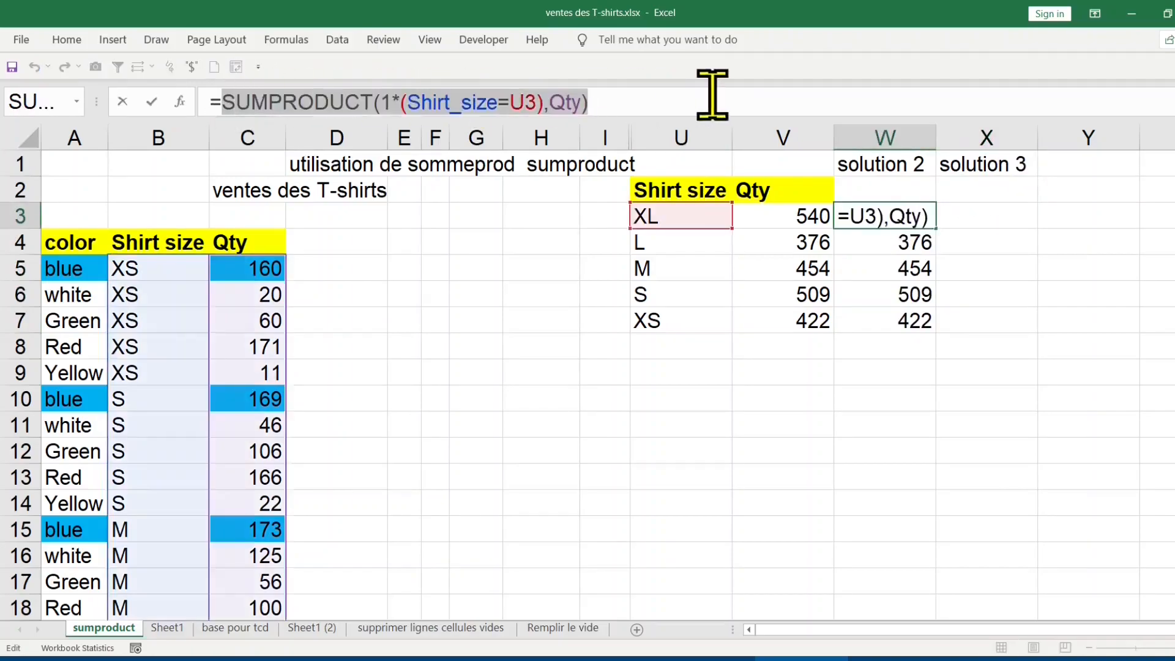
{"action": "key", "text": "Escape"}
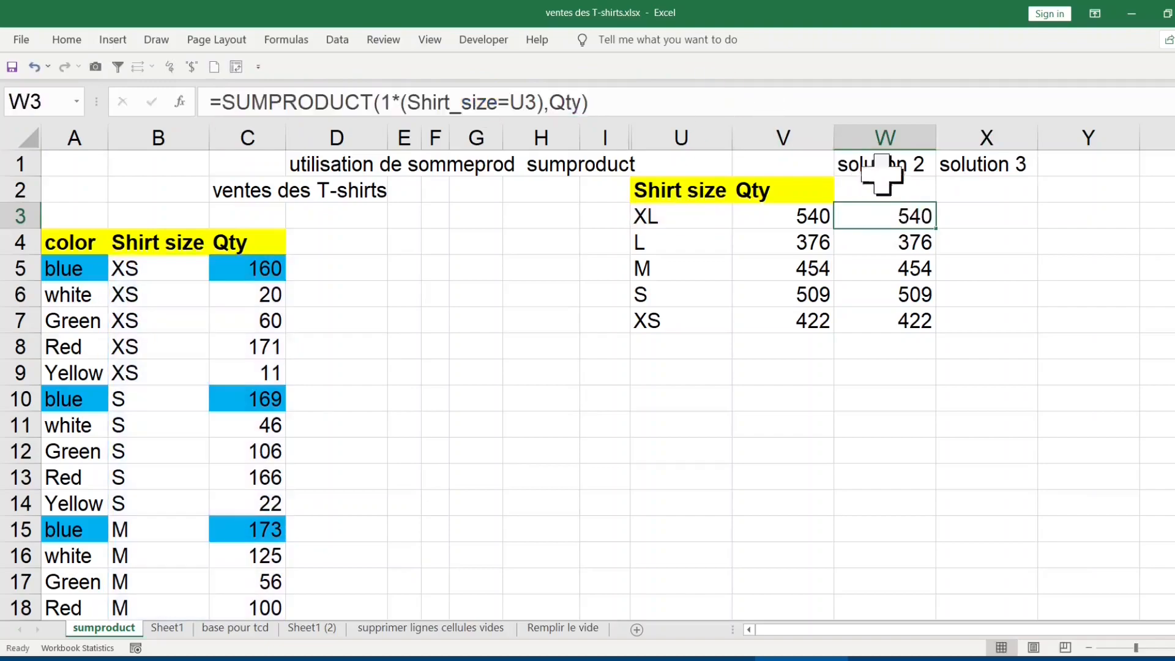
{"action": "left_click", "coordinate": [992, 217]}
{"action": "key", "text": "ctrl+v"}
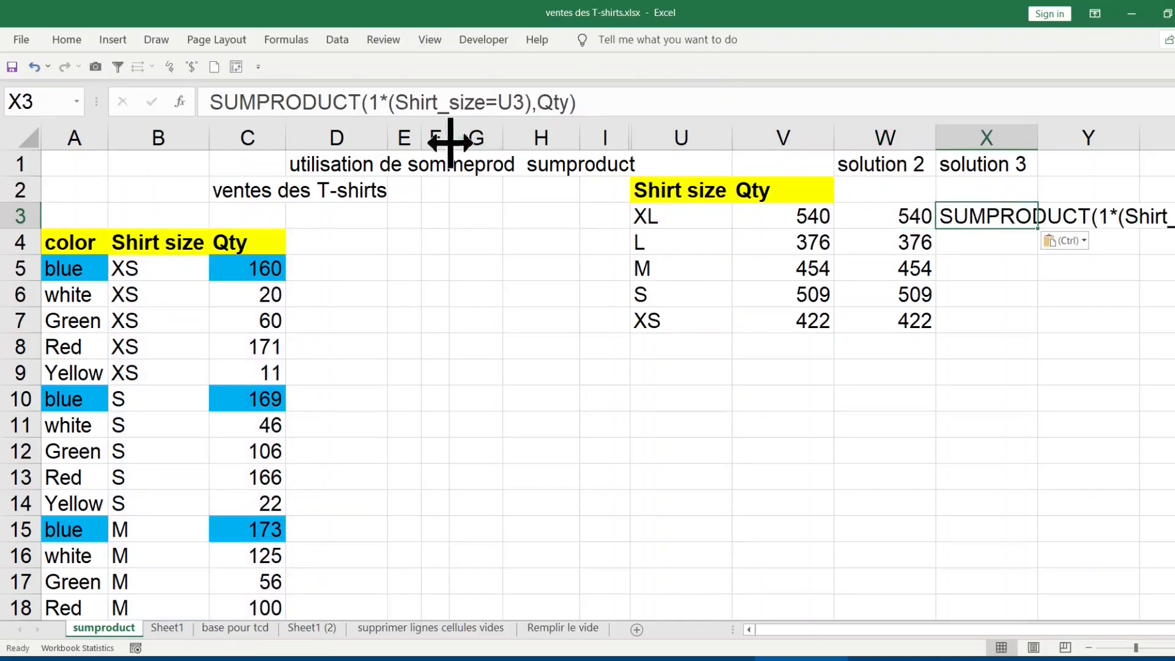
Replace 1* with a double minus in X3, enter =SUMPRODUCT(--(Shirt_size=U3),Qty), and fill it down through X7.
{"action": "left_click", "coordinate": [387, 99]}
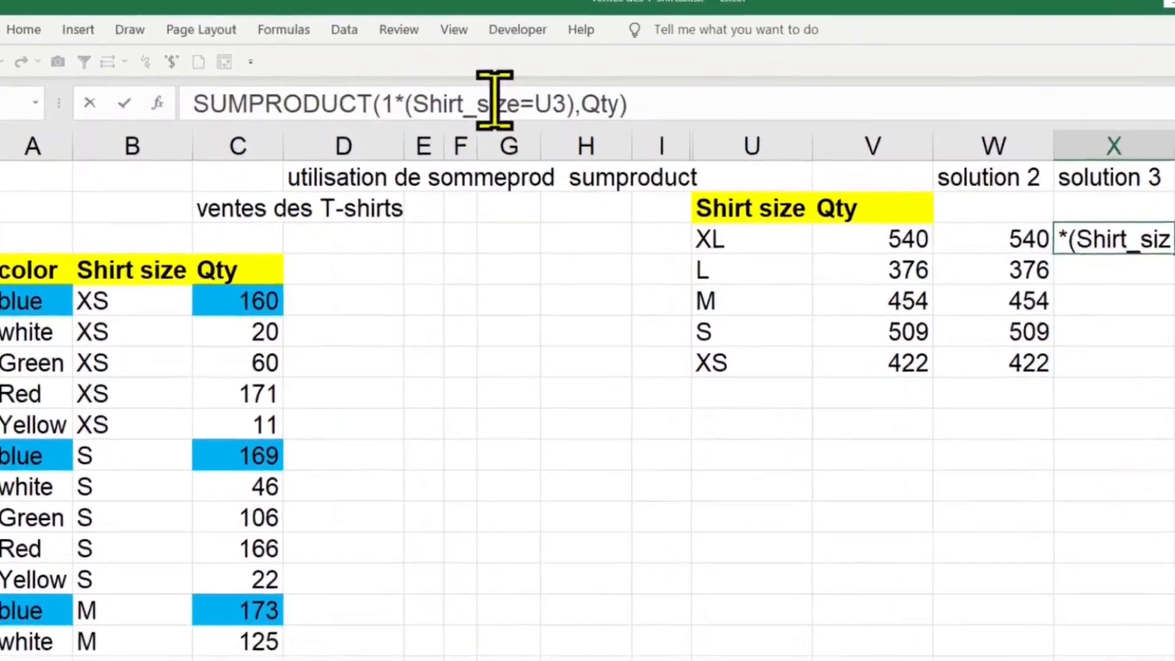
{"action": "key", "text": "BackSpace"}
{"action": "key", "text": "BackSpace"}
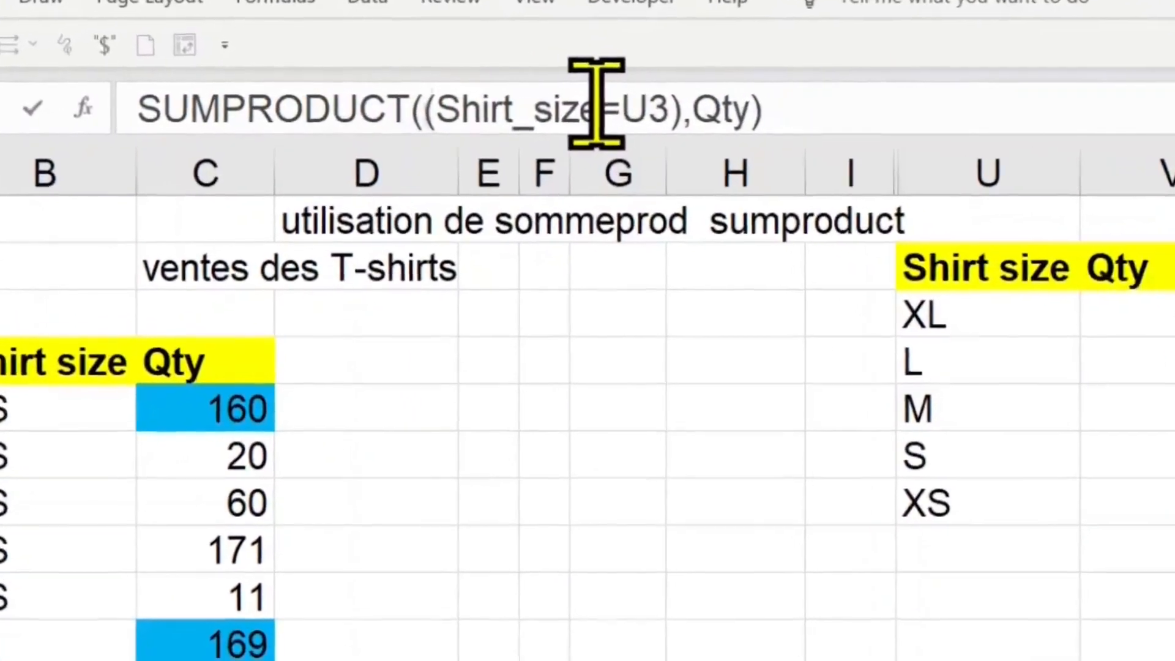
{"action": "type", "text": "--"}
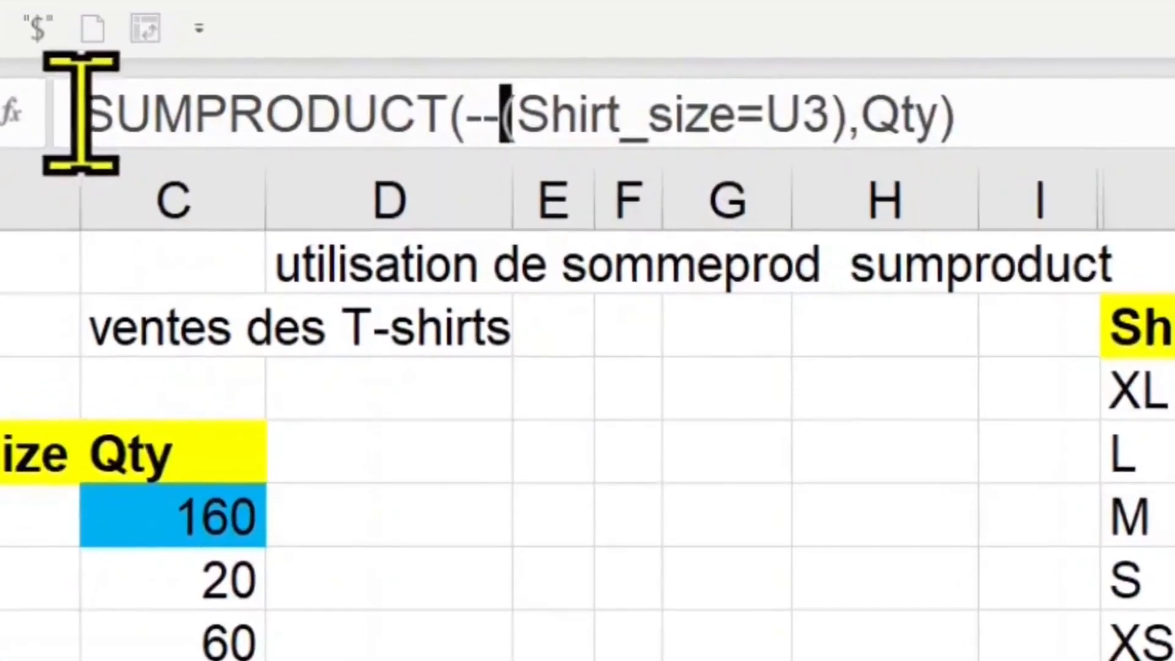
{"action": "left_click", "coordinate": [108, 111]}
{"action": "type", "text": "="}
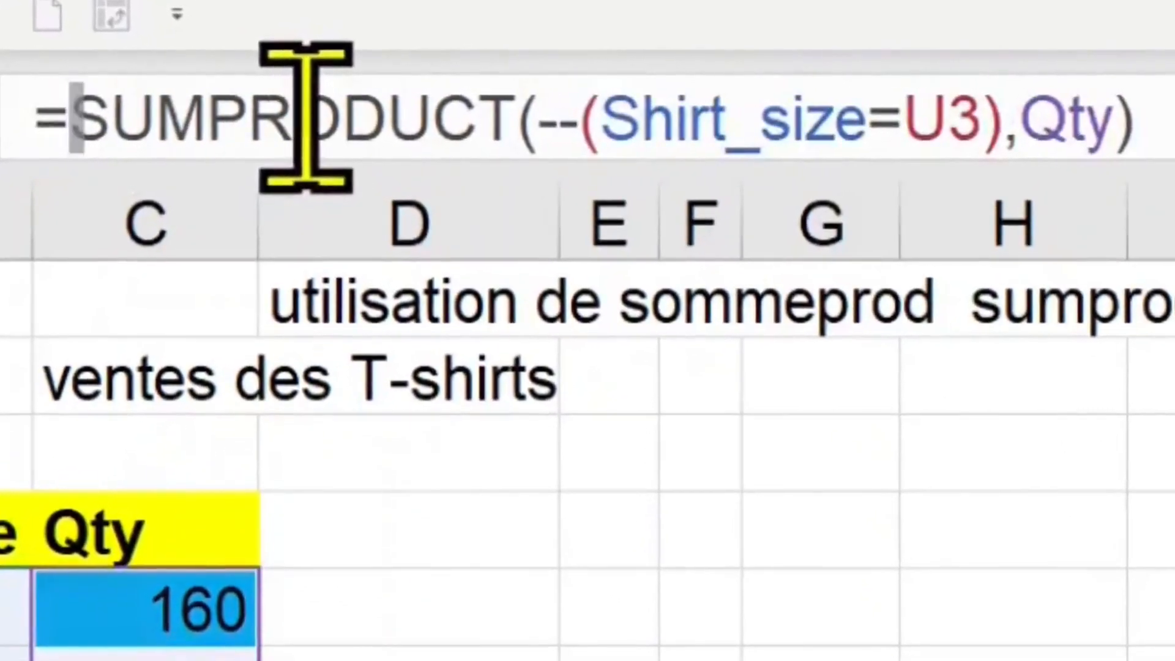
{"action": "key", "text": "Return"}
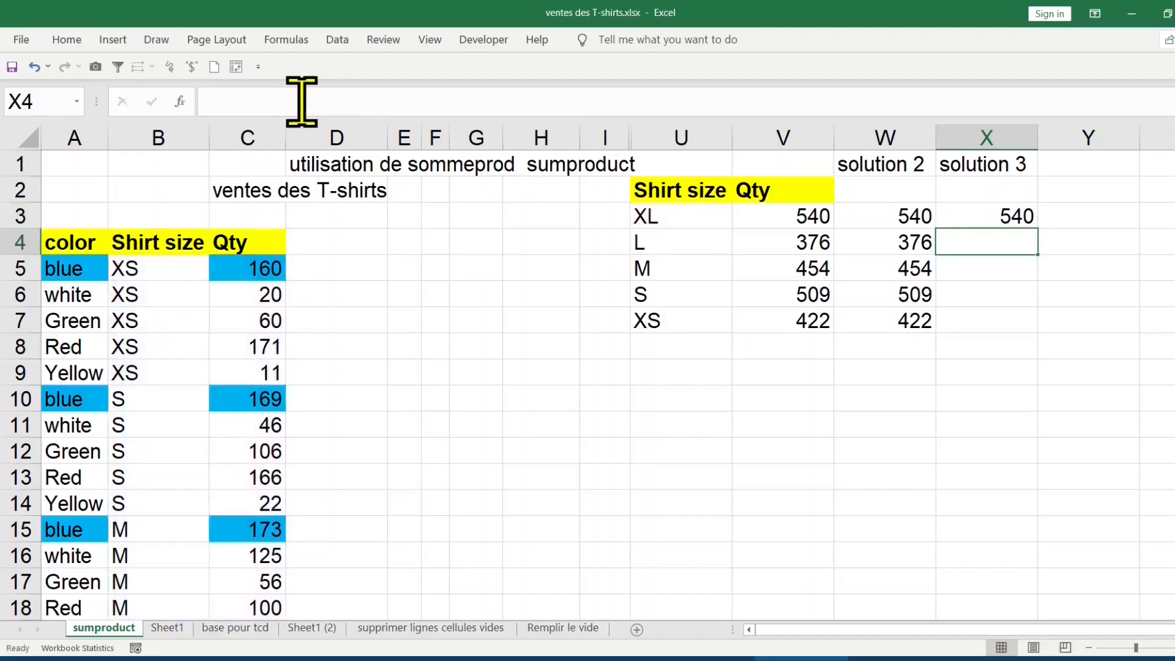
{"action": "left_click", "coordinate": [993, 218]}
{"action": "double_click", "coordinate": [1039, 228]}
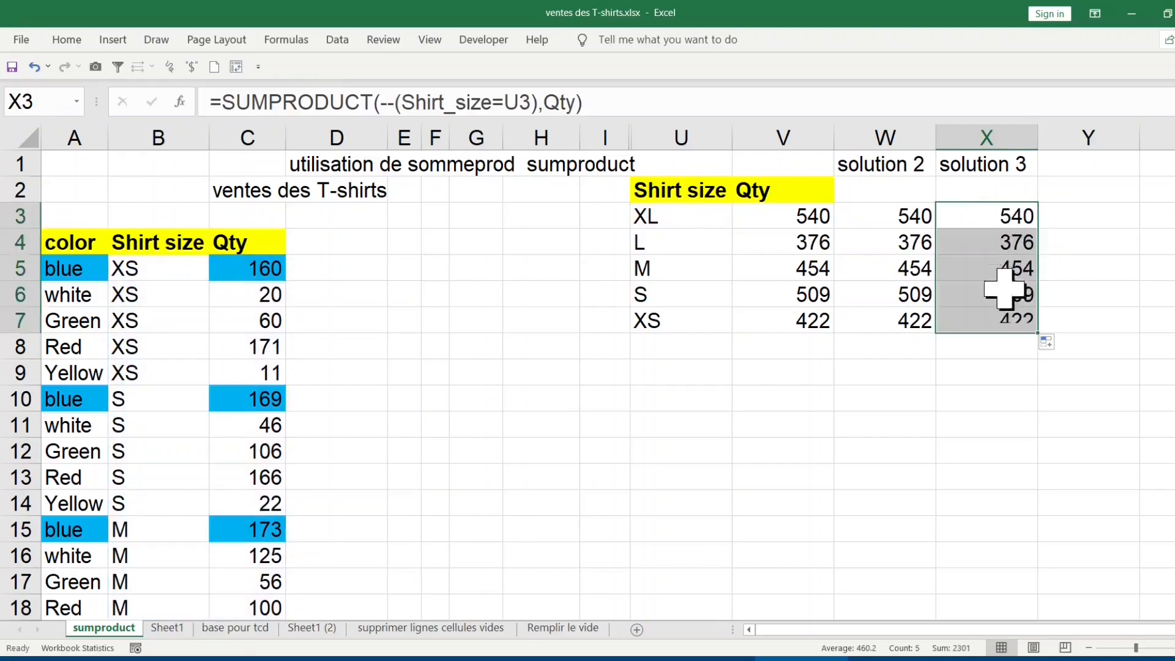
Extend the solution labels in W1:X1 to Y1 so it reads solution 4, and select Y3.
{"action": "left_click", "coordinate": [1079, 164]}
{"action": "left_click", "coordinate": [1015, 163]}
{"action": "left_click_drag", "start_coordinate": [910, 163], "coordinate": [1095, 177]}
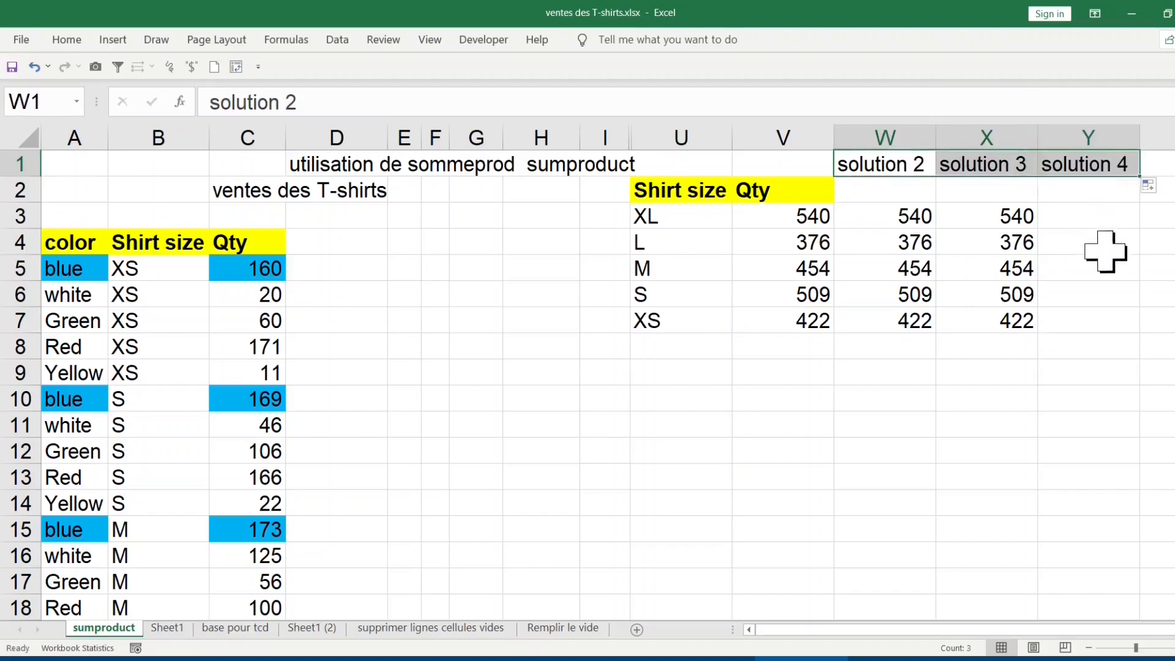
{"action": "left_click", "coordinate": [1095, 226]}
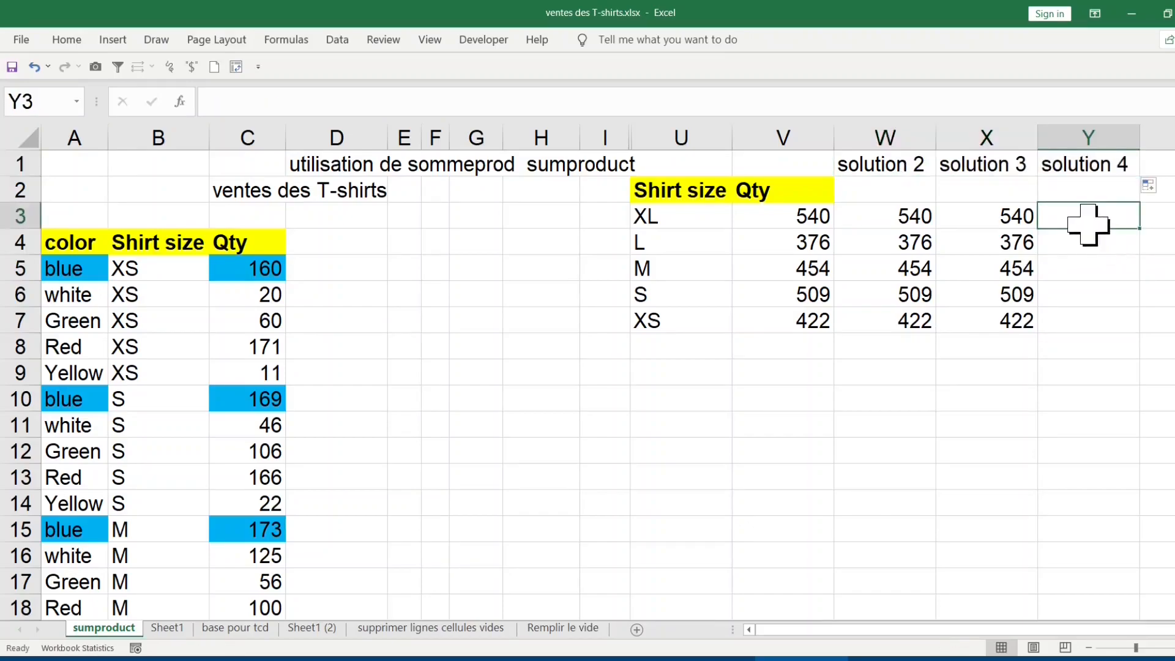
Paste the copied formula text into Y3, change it to =SUMPRODUCT(0+(Shirt_size=U3),Qty), and fill it down through Y7.
{"action": "key", "text": "ctrl+v"}
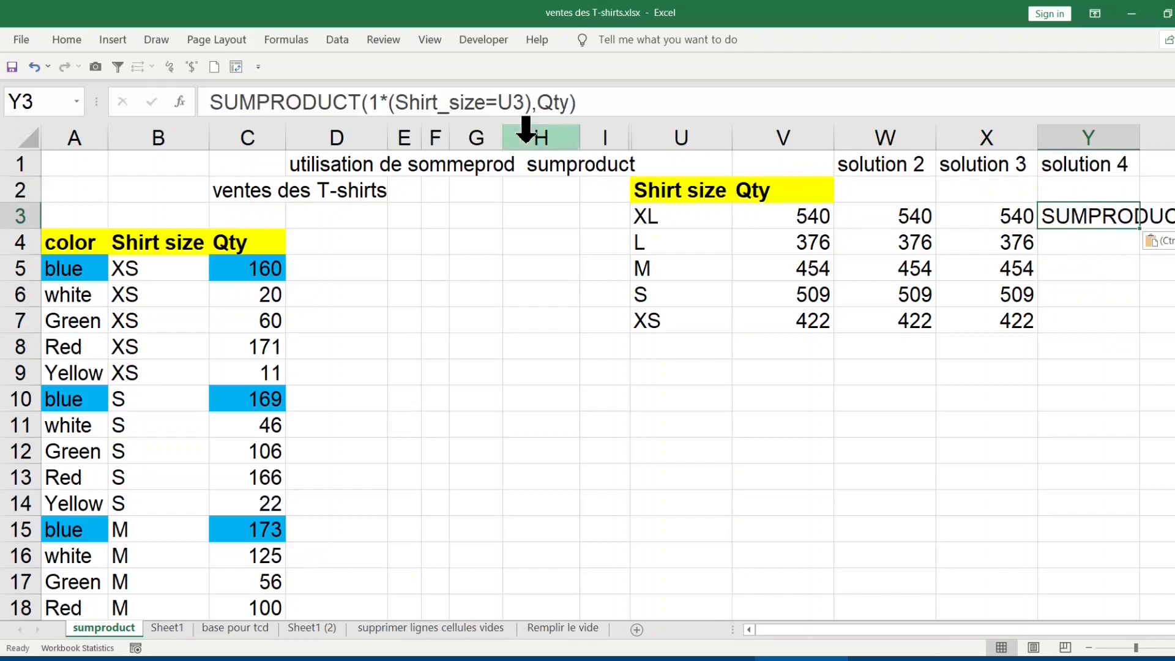
{"action": "left_click", "coordinate": [389, 100]}
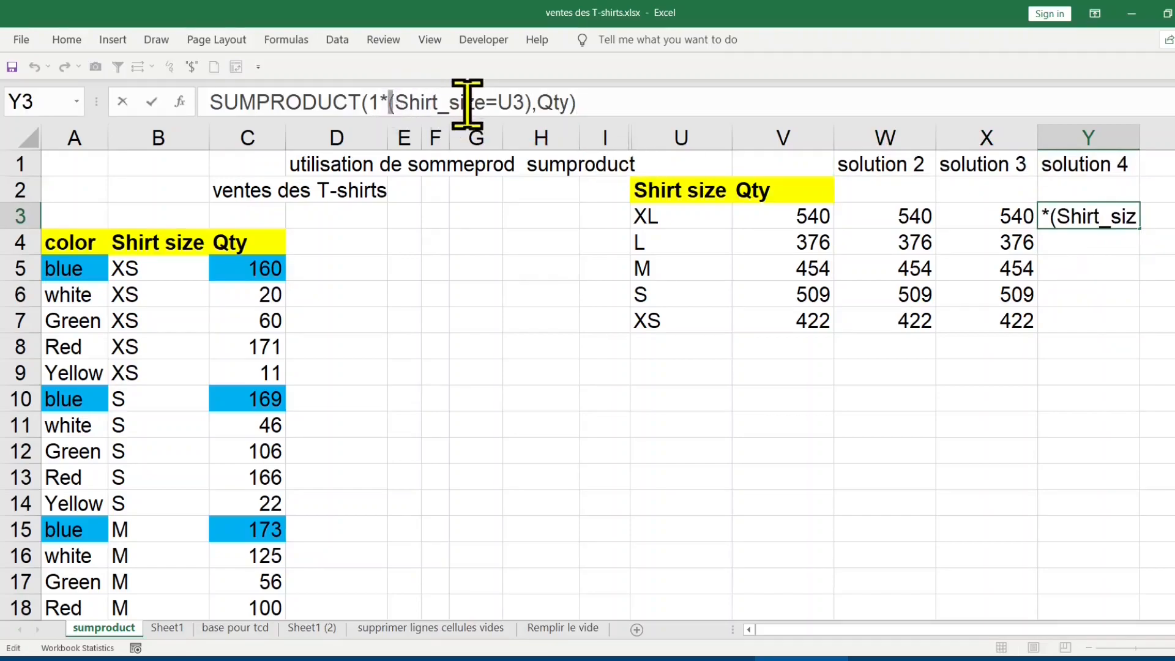
{"action": "key", "text": "BackSpace"}
{"action": "key", "text": "BackSpace"}
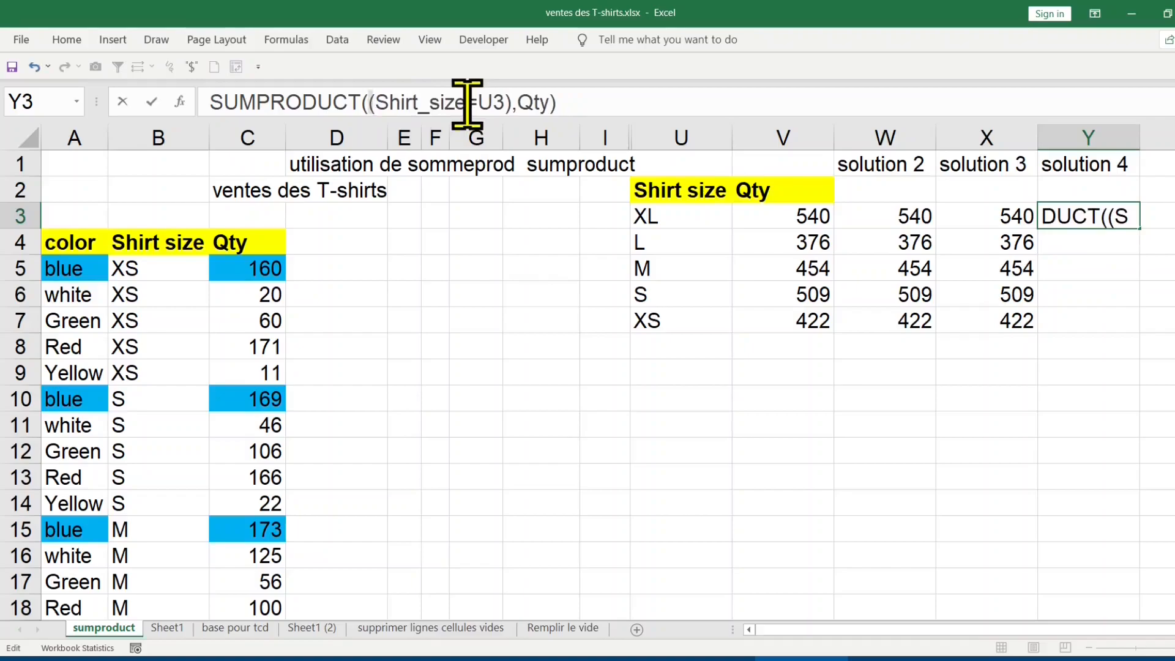
{"action": "type", "text": "0+"}
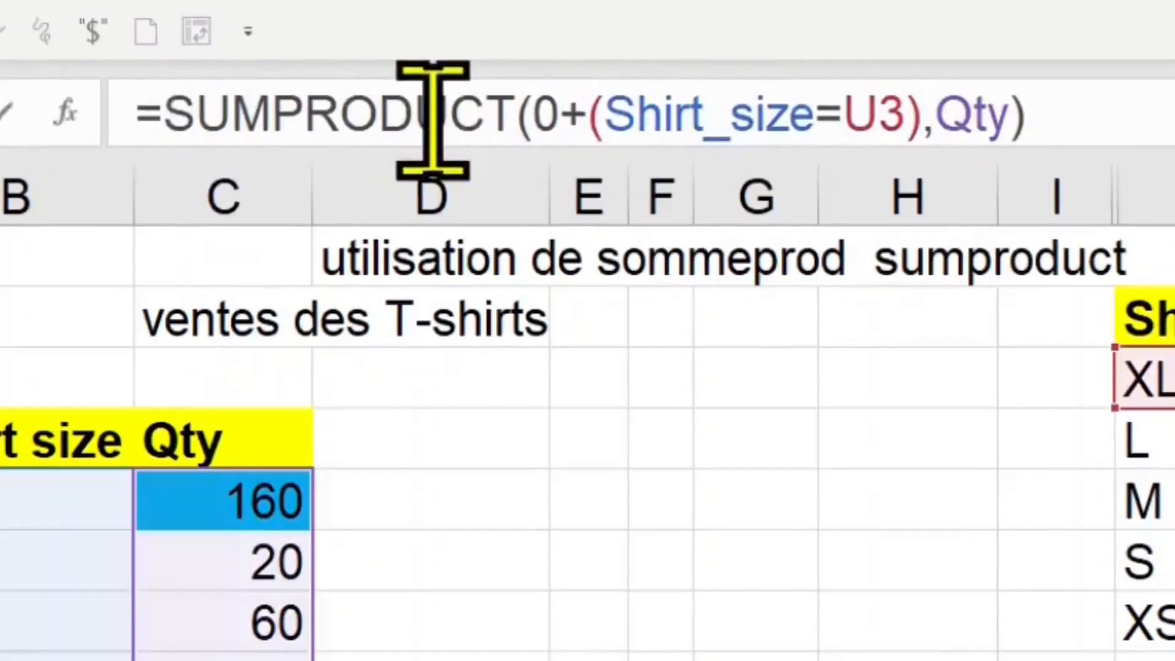
{"action": "key", "text": "Return"}
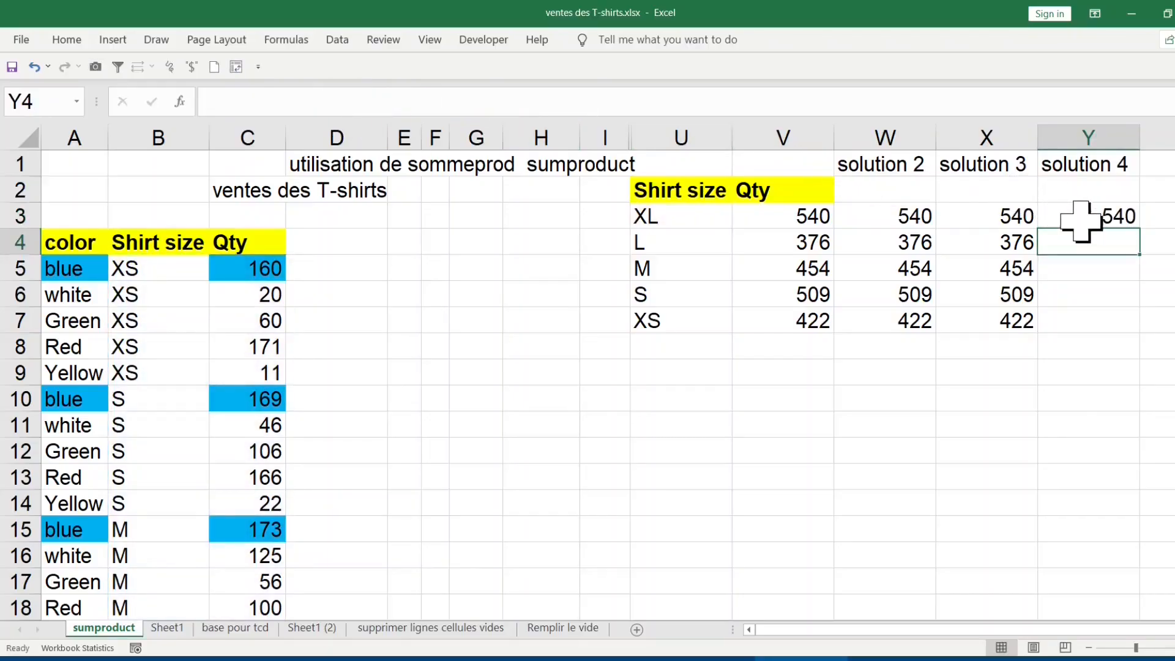
{"action": "left_click", "coordinate": [1081, 217]}
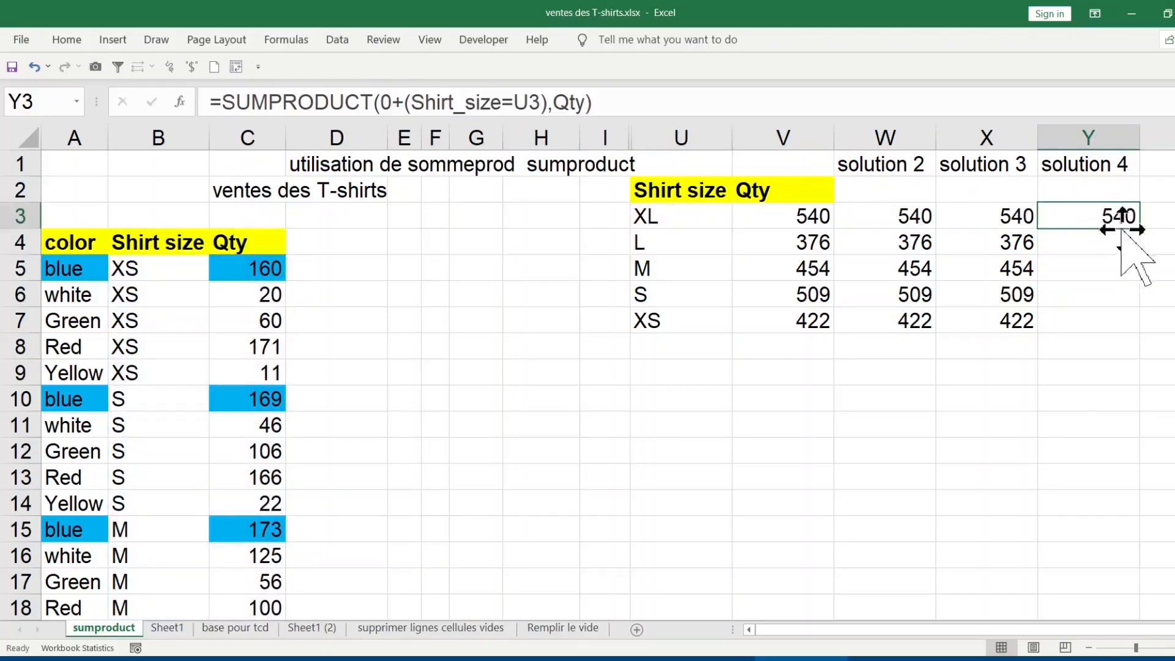
{"action": "double_click", "coordinate": [1142, 231]}
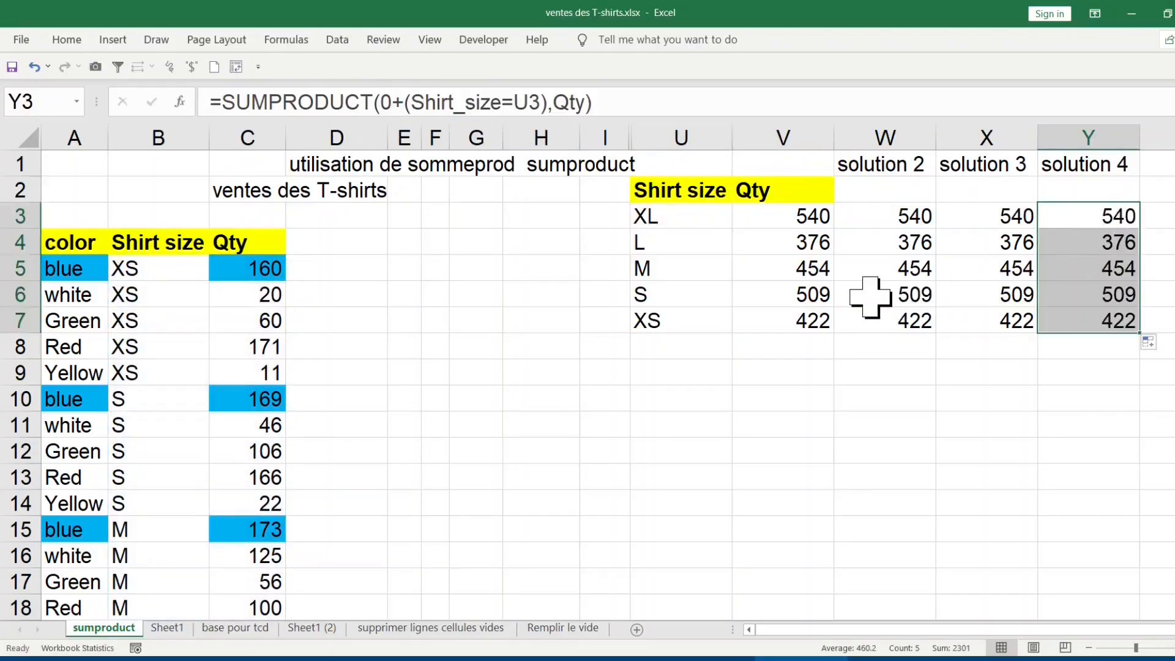
Review the double-minus formula in X3 and the solution 2 formula in W3 without changing them.
{"action": "left_click", "coordinate": [1017, 220]}
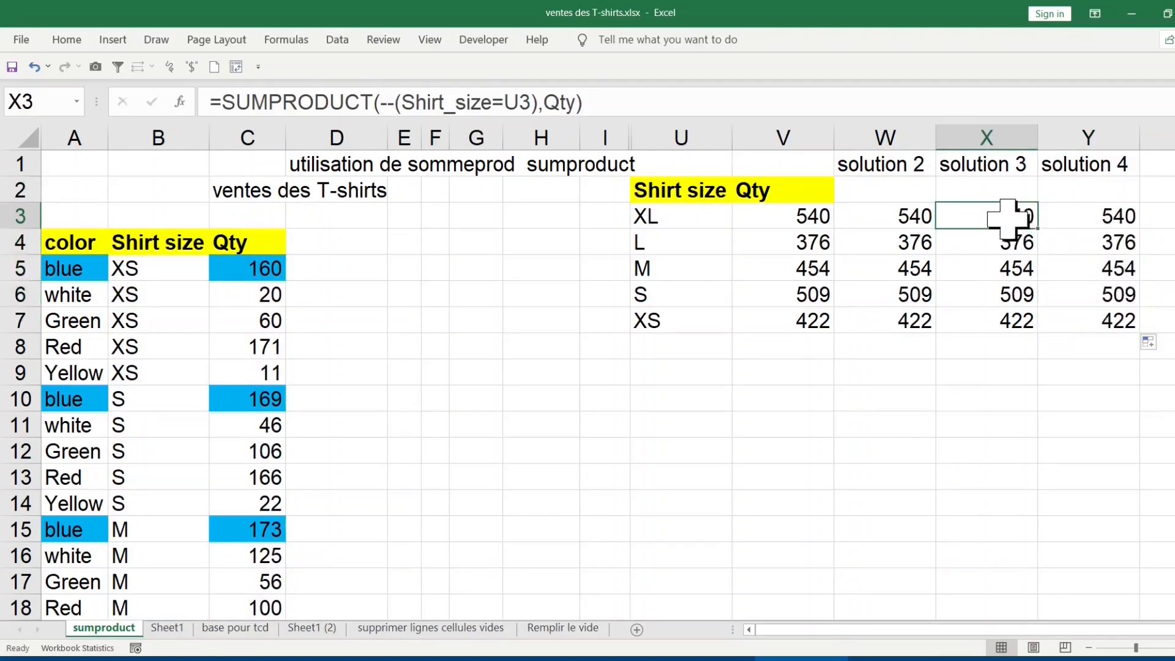
{"action": "double_click", "coordinate": [967, 214]}
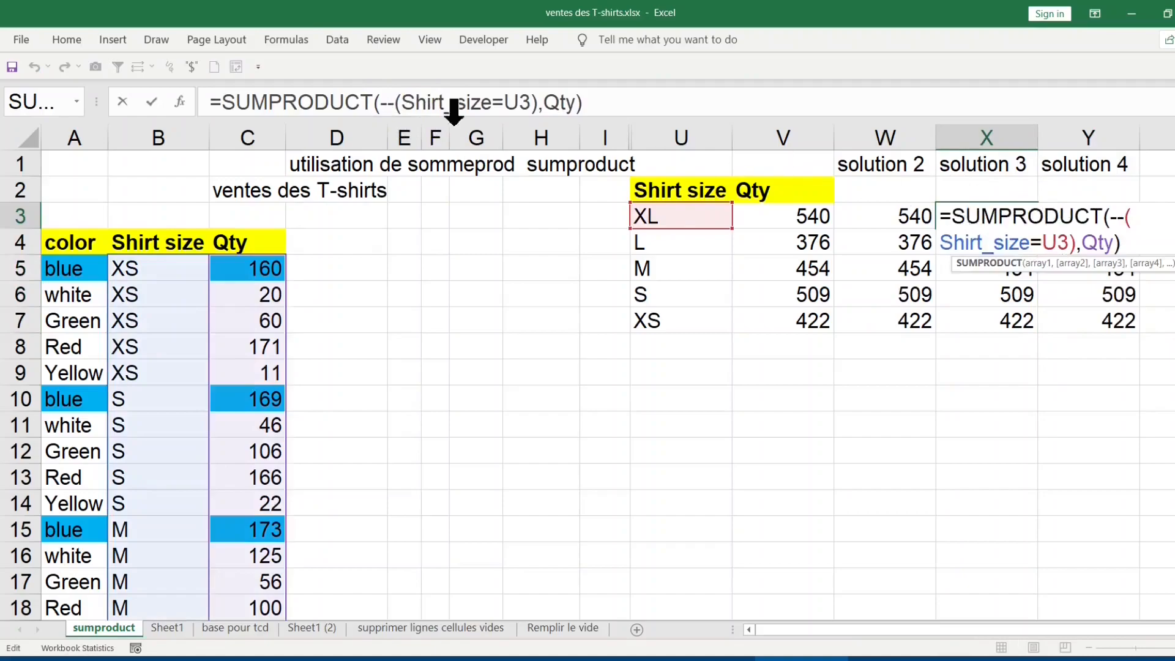
{"action": "key", "text": "Escape"}
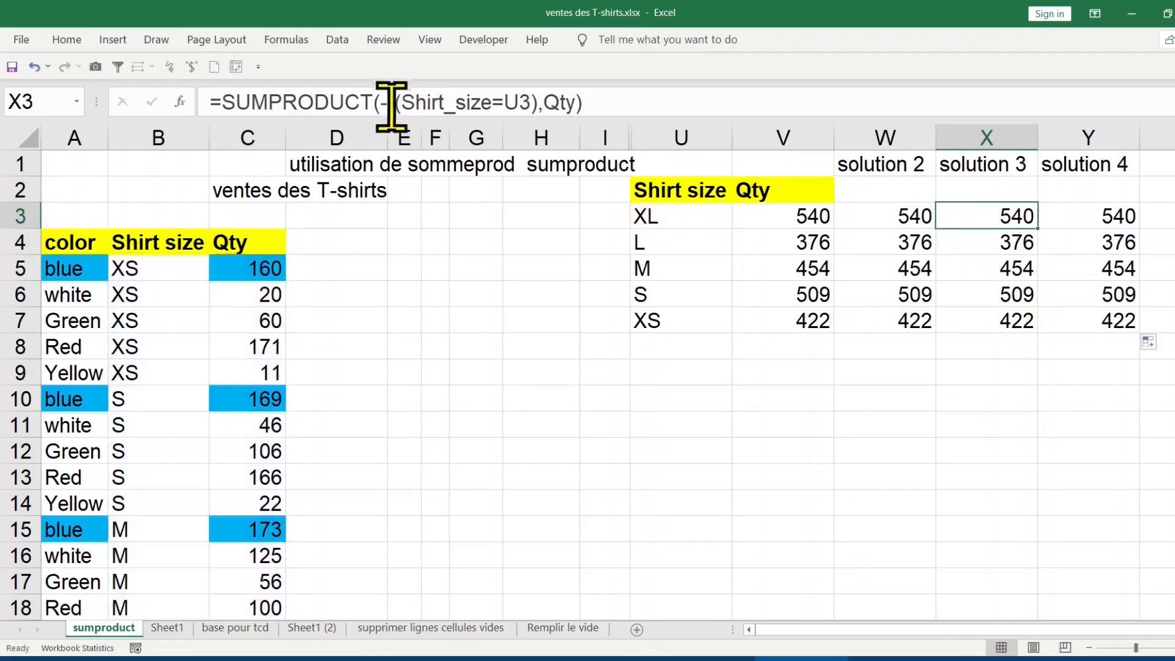
{"action": "left_click", "coordinate": [911, 215]}
Narrow columns H and G to make room for another solution column.
{"action": "left_click", "coordinate": [532, 213]}
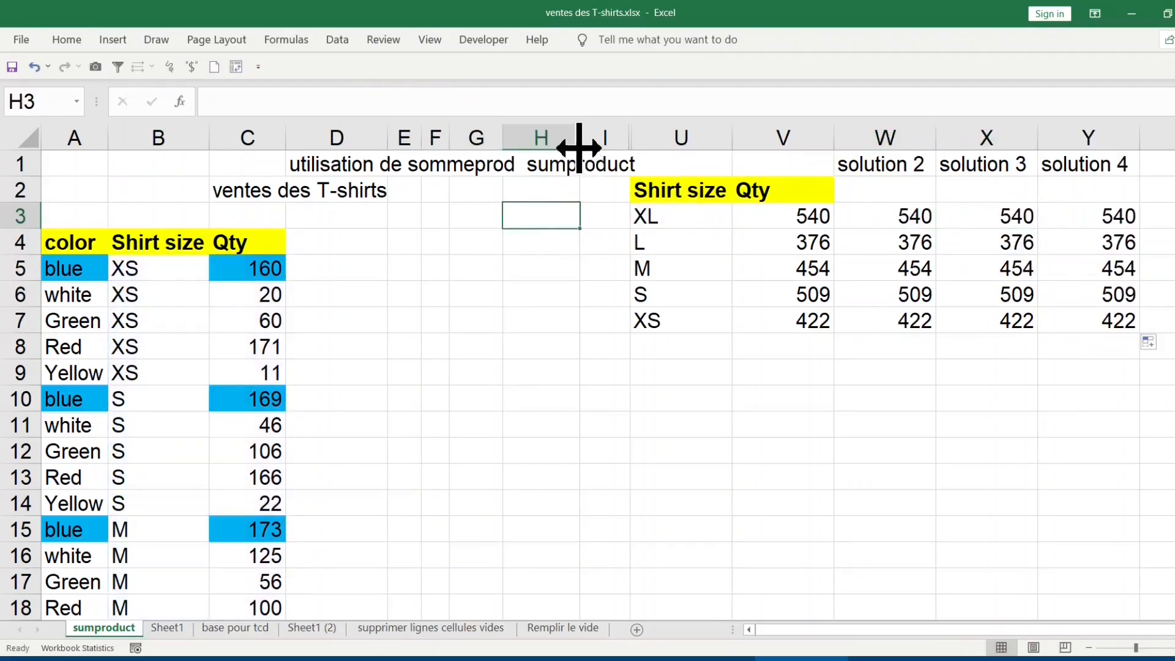
{"action": "left_click_drag", "start_coordinate": [578, 141], "coordinate": [543, 143]}
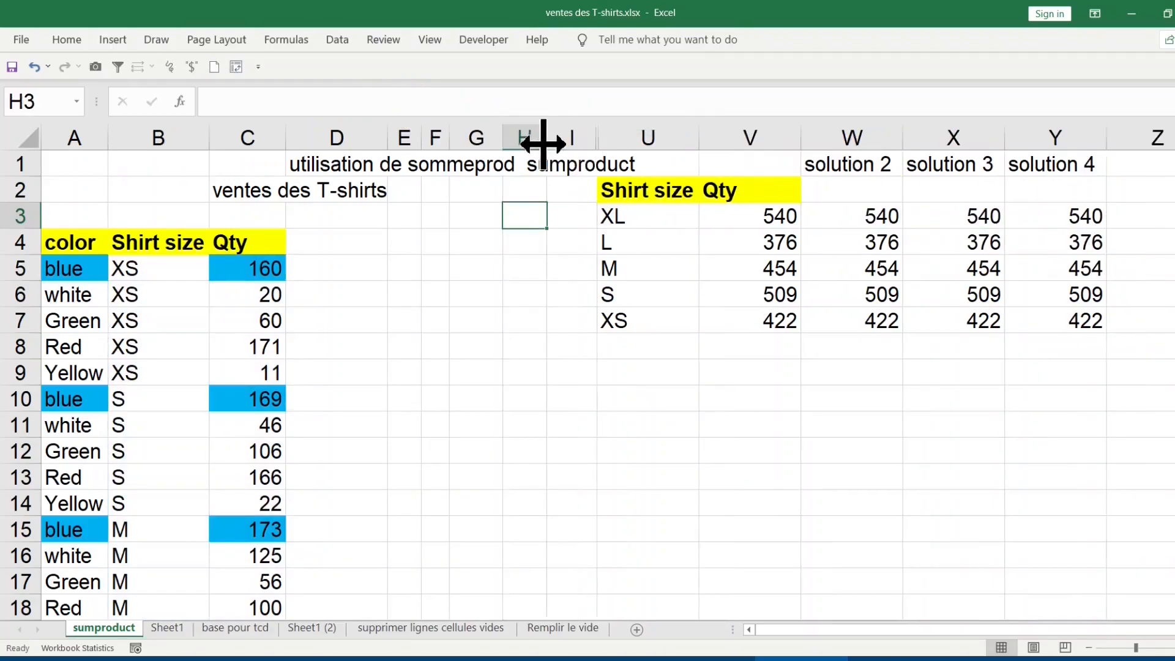
{"action": "left_click", "coordinate": [474, 136]}
{"action": "left_click_drag", "start_coordinate": [464, 143], "coordinate": [463, 142]}
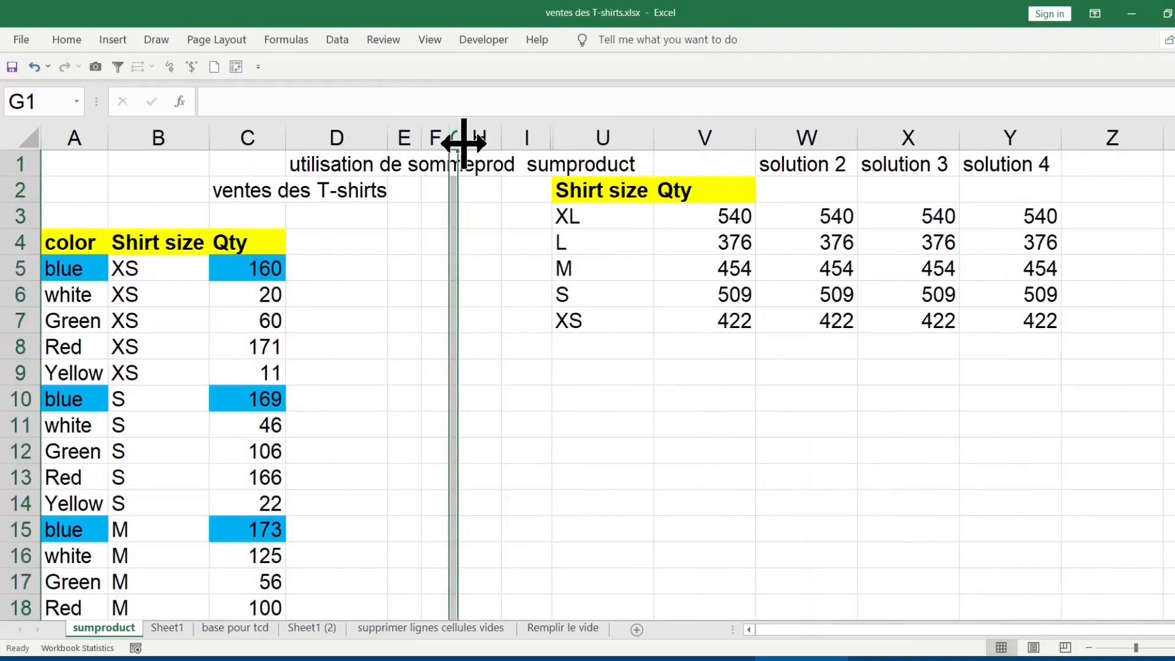
Extend the solution label from Y1 to Z1 as solution 5, and paste the copied SUMPRODUCT formula text into Z3.
{"action": "left_click", "coordinate": [1034, 161]}
{"action": "left_click_drag", "start_coordinate": [1065, 176], "coordinate": [1122, 178]}
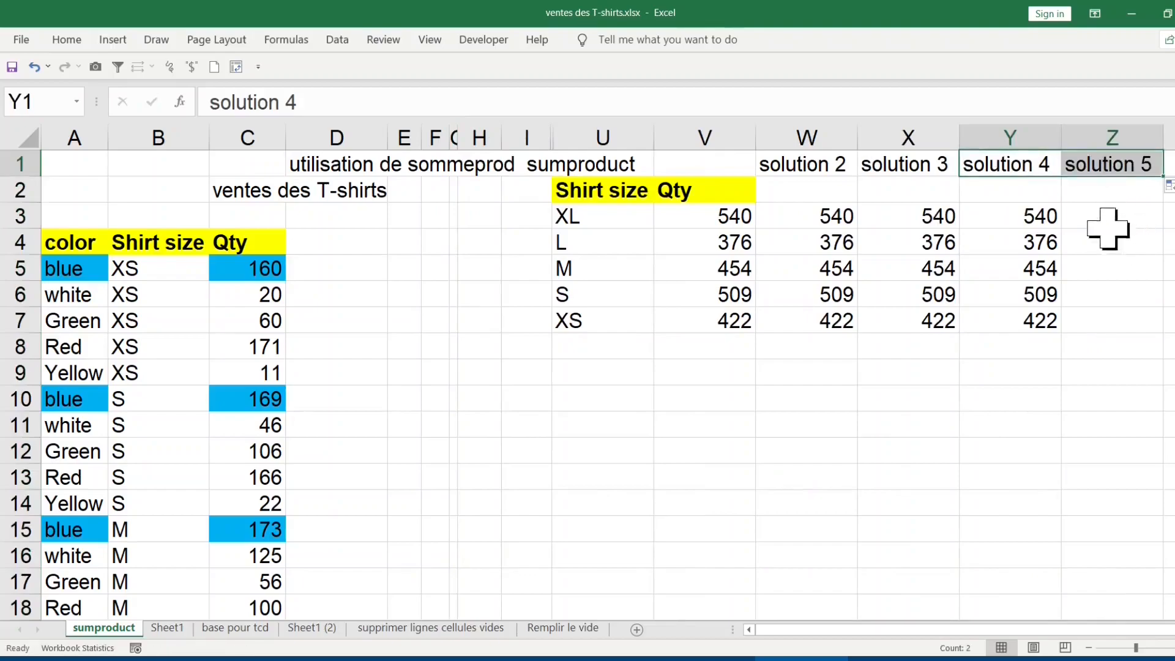
{"action": "left_click", "coordinate": [1103, 218]}
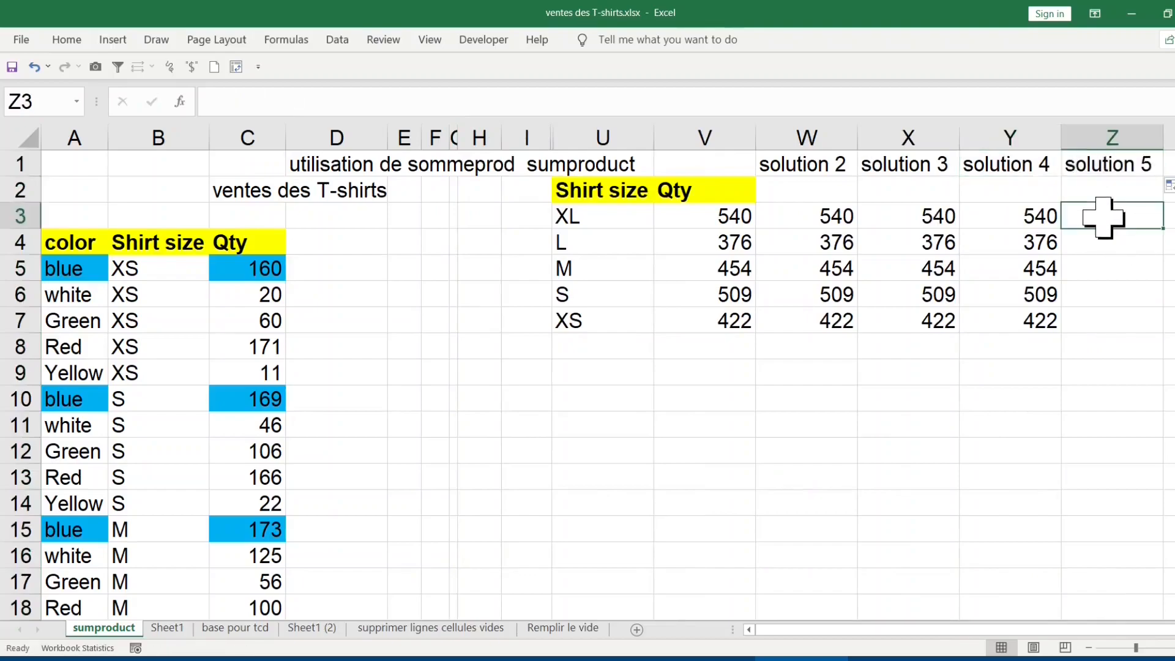
{"action": "type", "text": "SUMPRODUCT(1*(Shirt_size=U3),Qty)"}
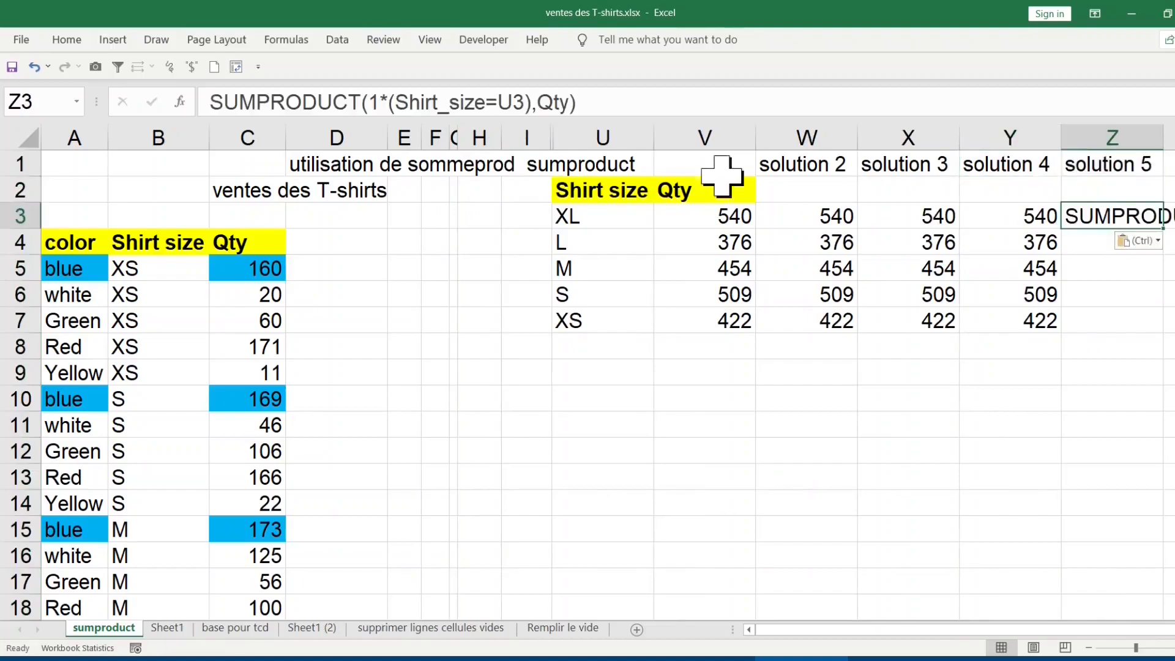
In the Z3 formula text, add /1 after the Shirt_size condition and remove the leading 1*.
{"action": "left_click", "coordinate": [529, 103]}
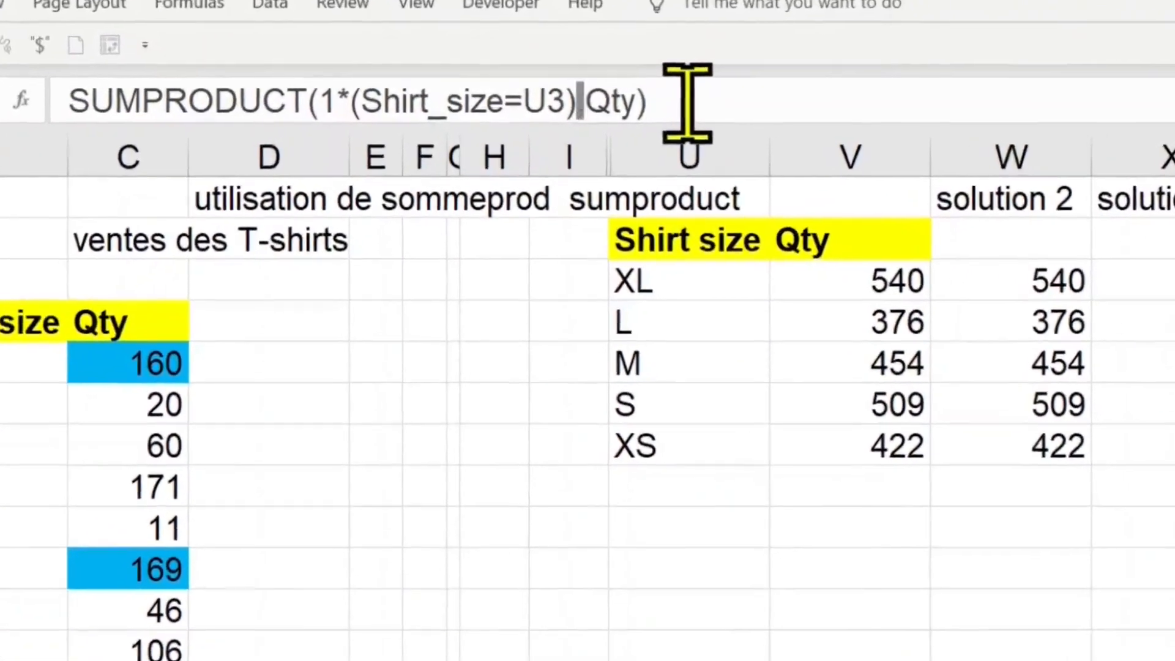
{"action": "type", "text": "/1"}
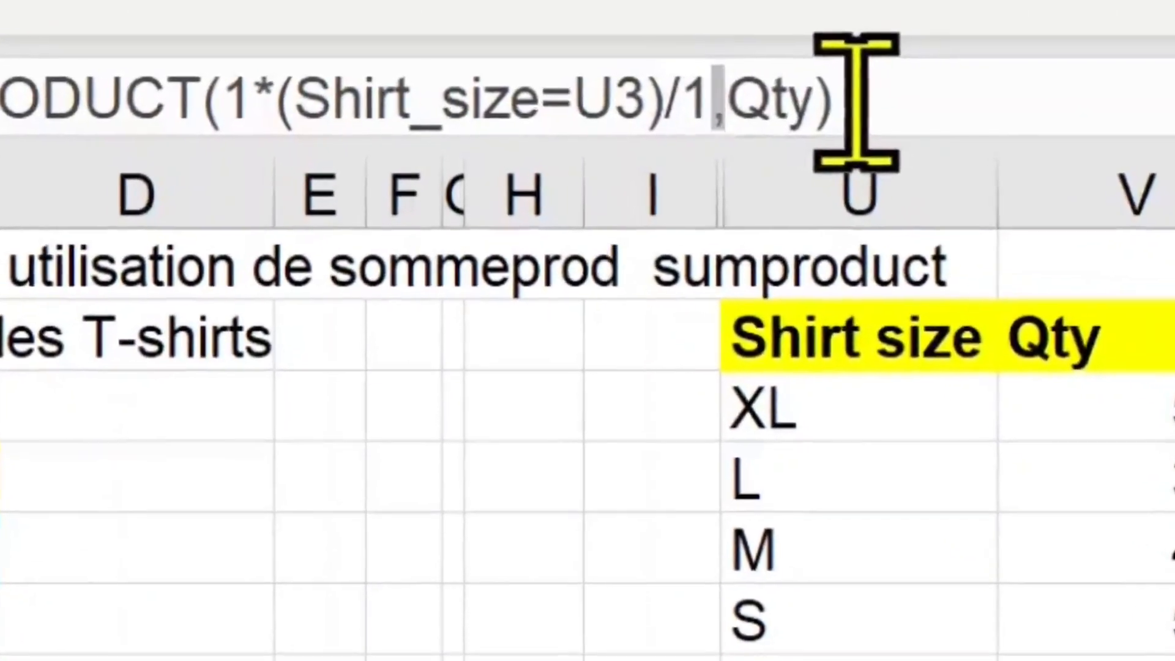
{"action": "left_click", "coordinate": [260, 101]}
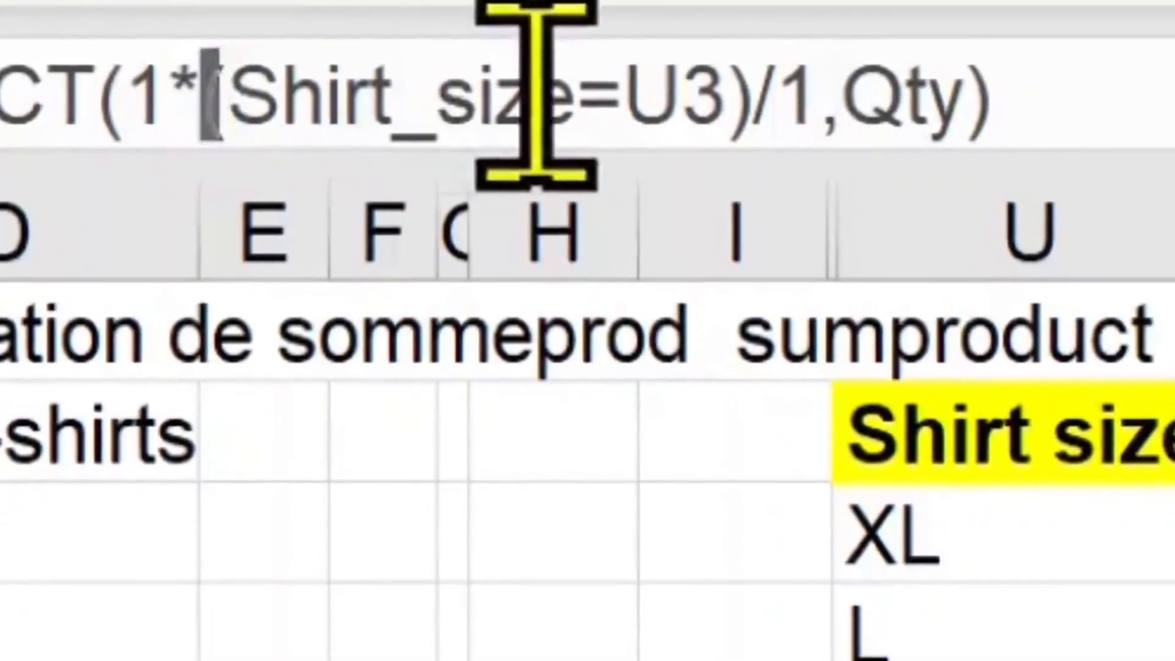
{"action": "key", "text": "BackSpace"}
{"action": "key", "text": "BackSpace"}
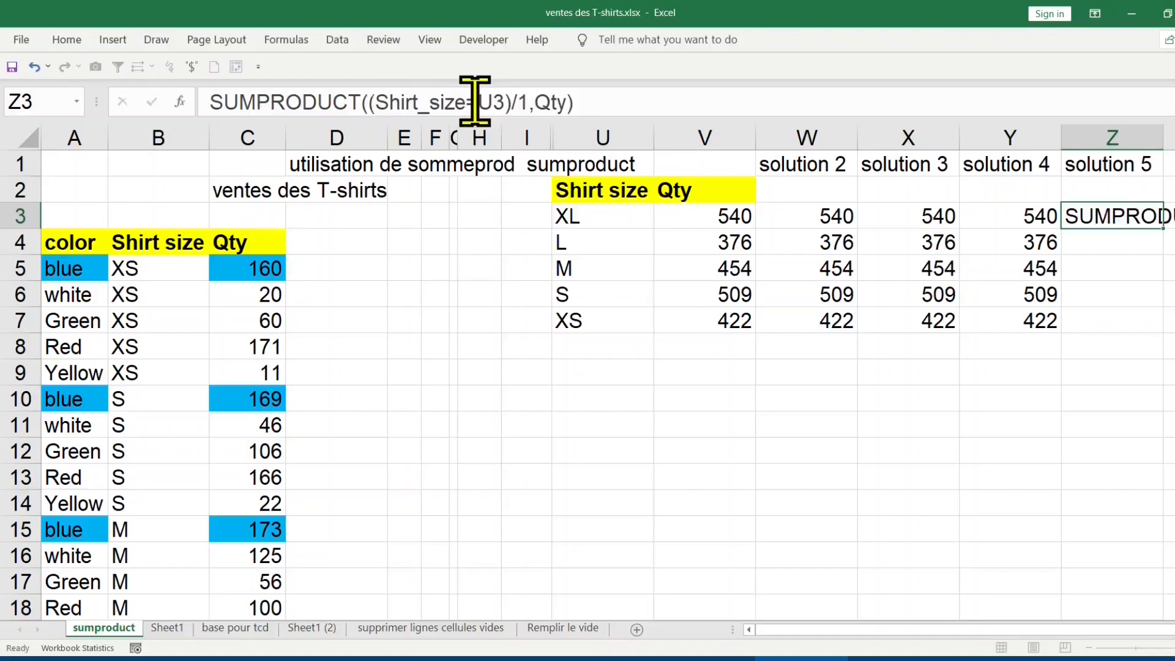
{"action": "key", "text": "Return"}
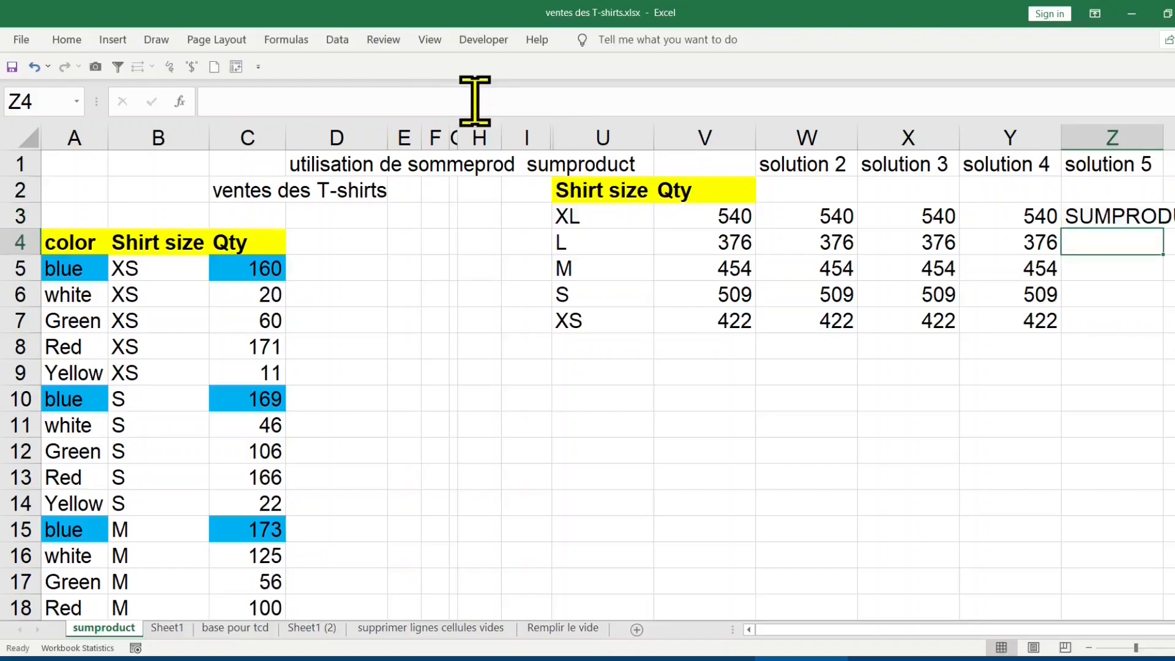
Turn the Z3 text into the live formula =SUMPRODUCT((Shirt_size=U3)/1,Qty) and fill it down through Z7.
{"action": "left_click", "coordinate": [1113, 217]}
{"action": "left_click_drag", "start_coordinate": [530, 101], "coordinate": [375, 100]}
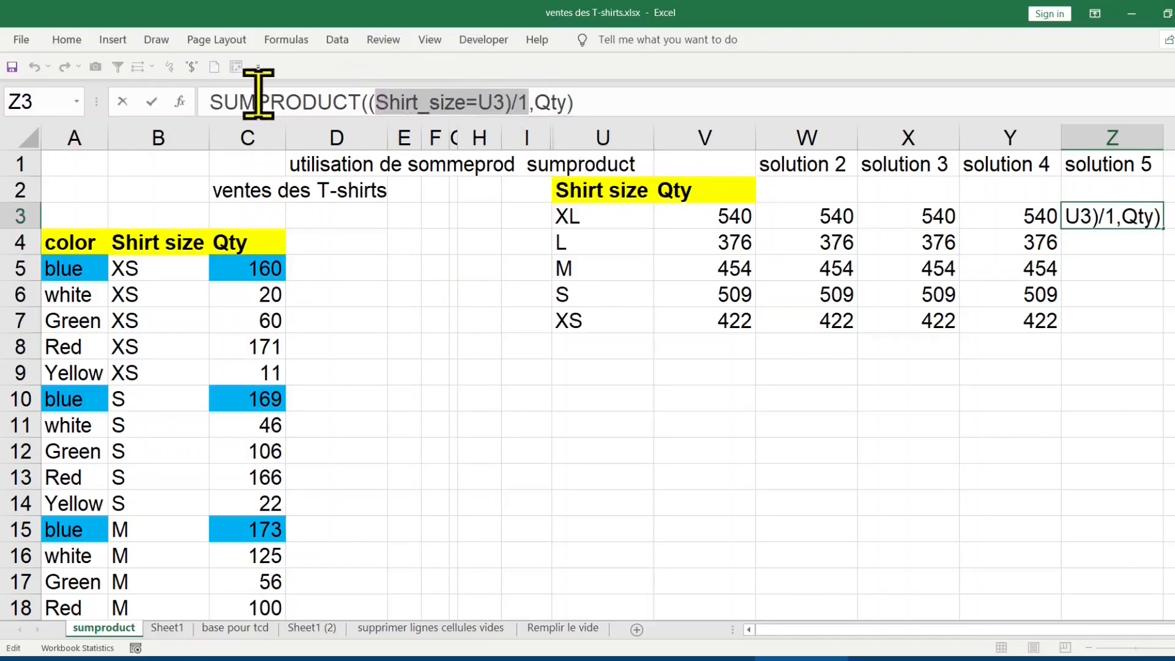
{"action": "left_click", "coordinate": [210, 101]}
{"action": "type", "text": "="}
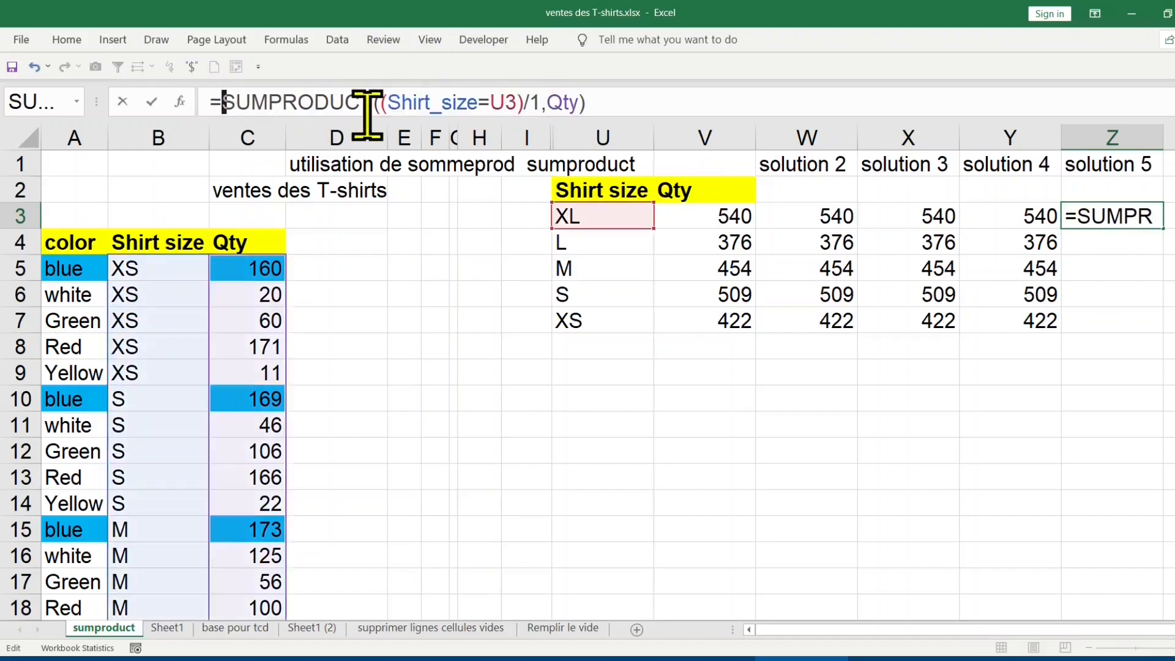
{"action": "key", "text": "Return"}
{"action": "left_click", "coordinate": [1120, 217]}
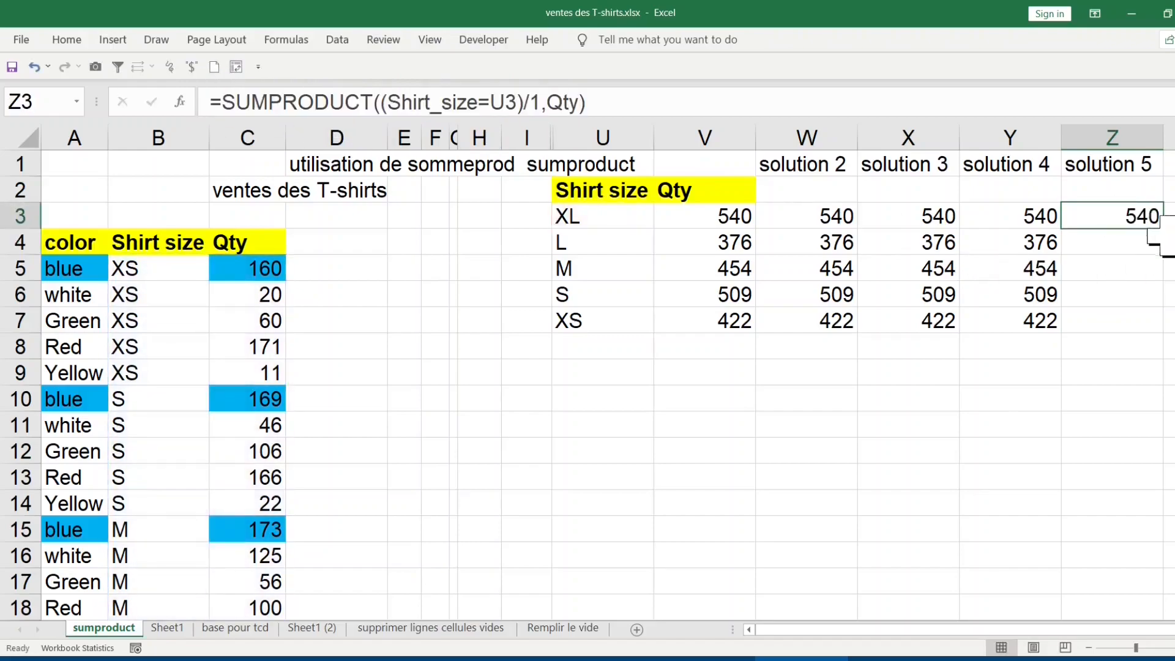
{"action": "double_click", "coordinate": [1163, 229]}
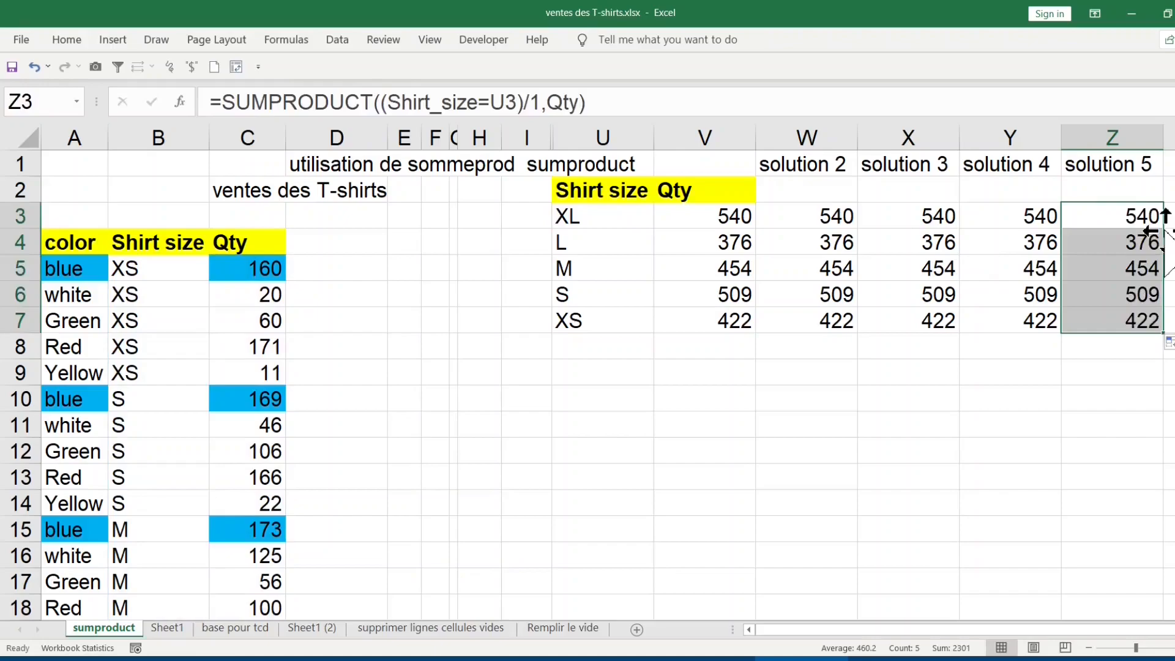
{"action": "key", "text": "ctrl+z"}
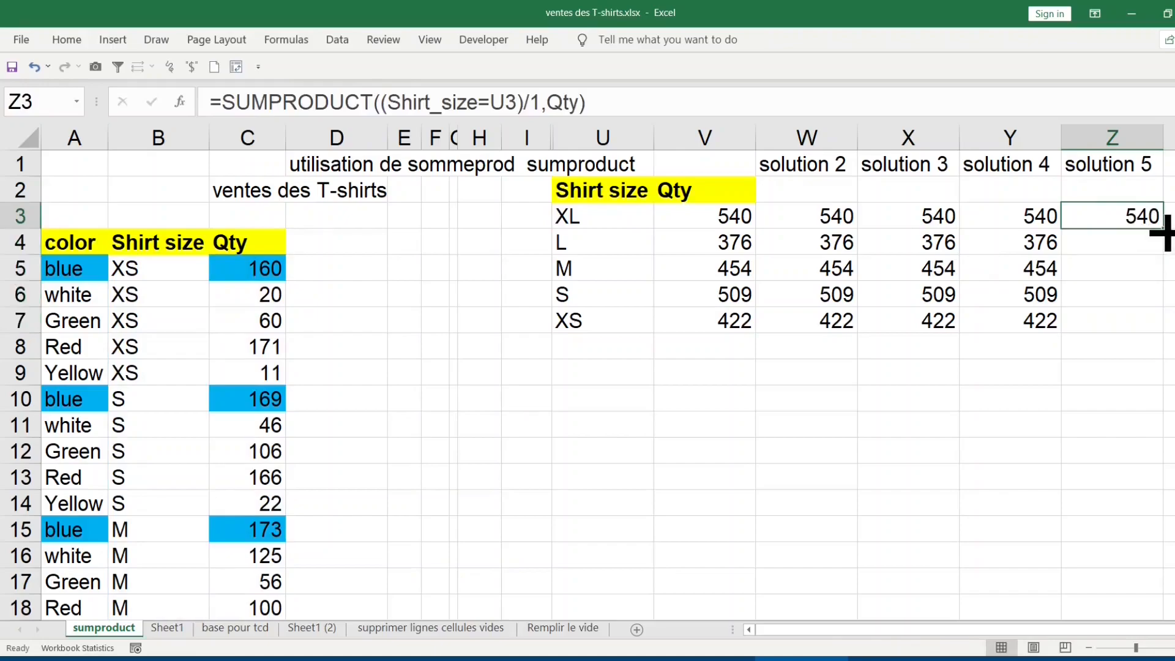
{"action": "double_click", "coordinate": [1163, 229]}
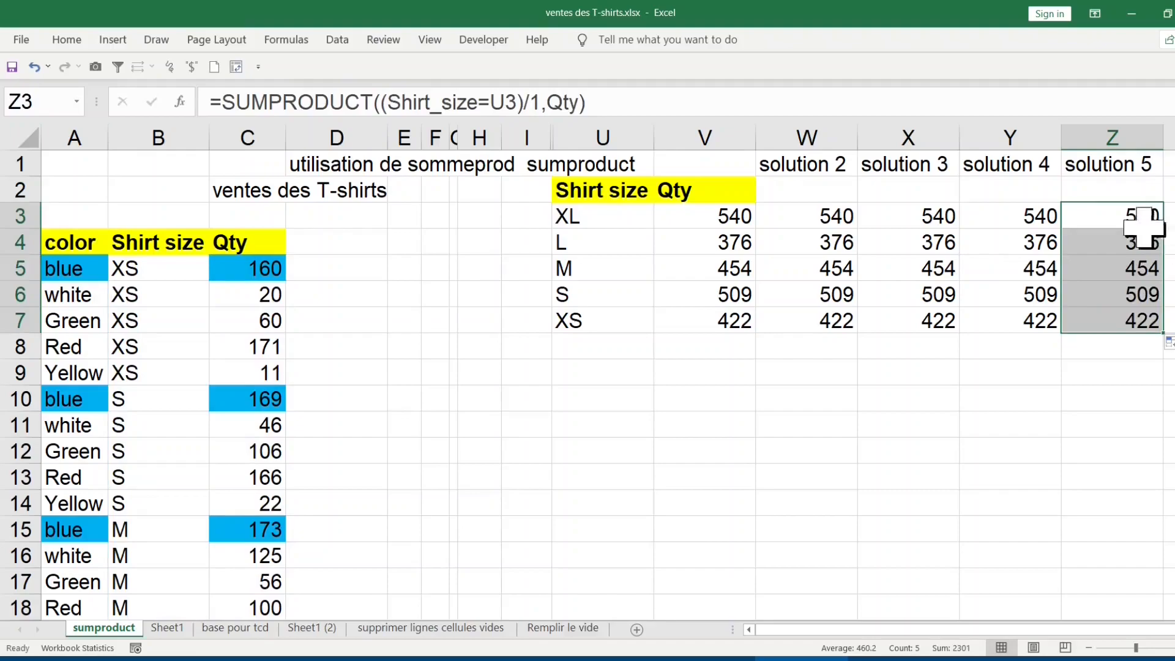
Examine the solution 2 formulas in W3 and W7, leaving both cells unedited.
{"action": "left_click", "coordinate": [791, 215]}
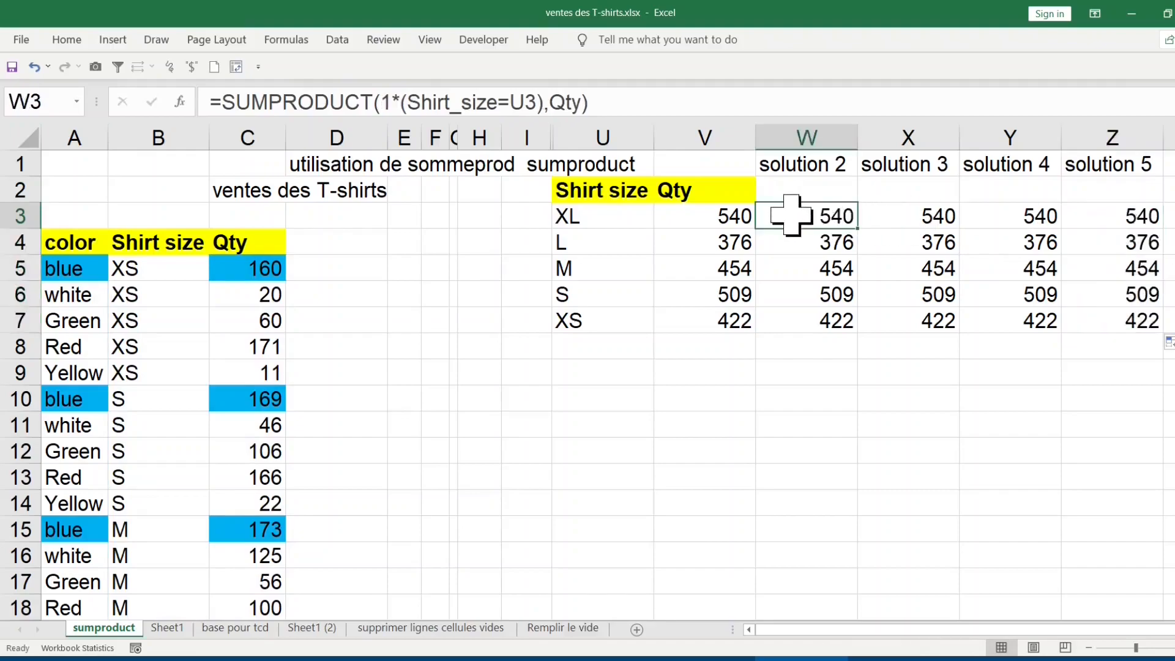
{"action": "left_click", "coordinate": [649, 287]}
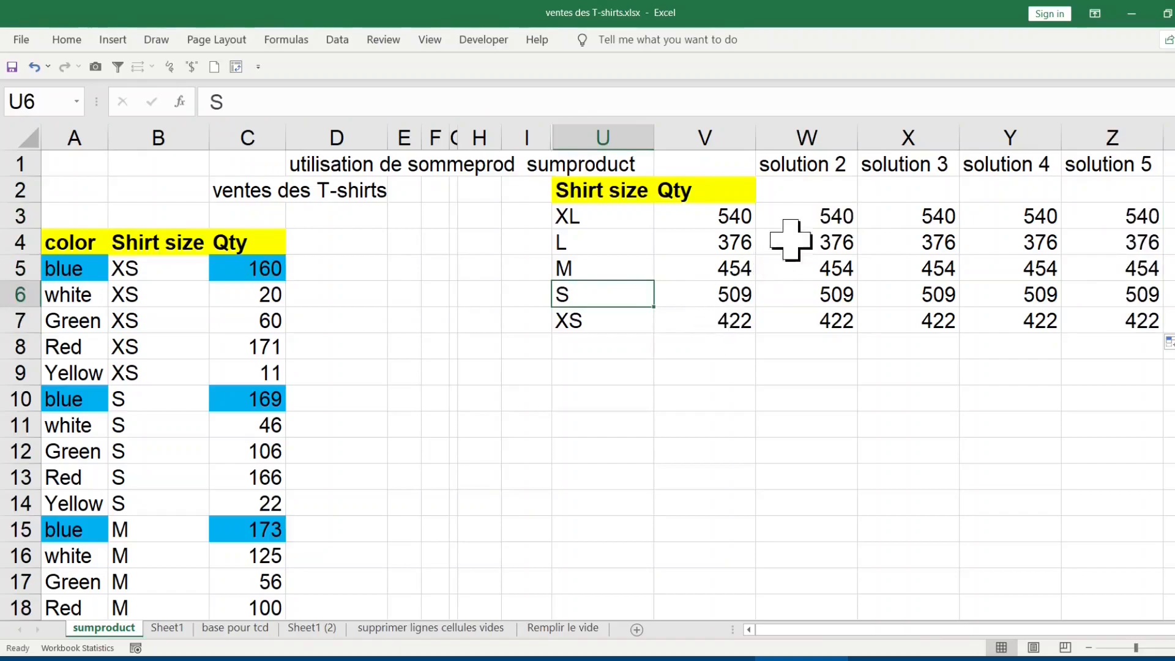
{"action": "left_click", "coordinate": [807, 219]}
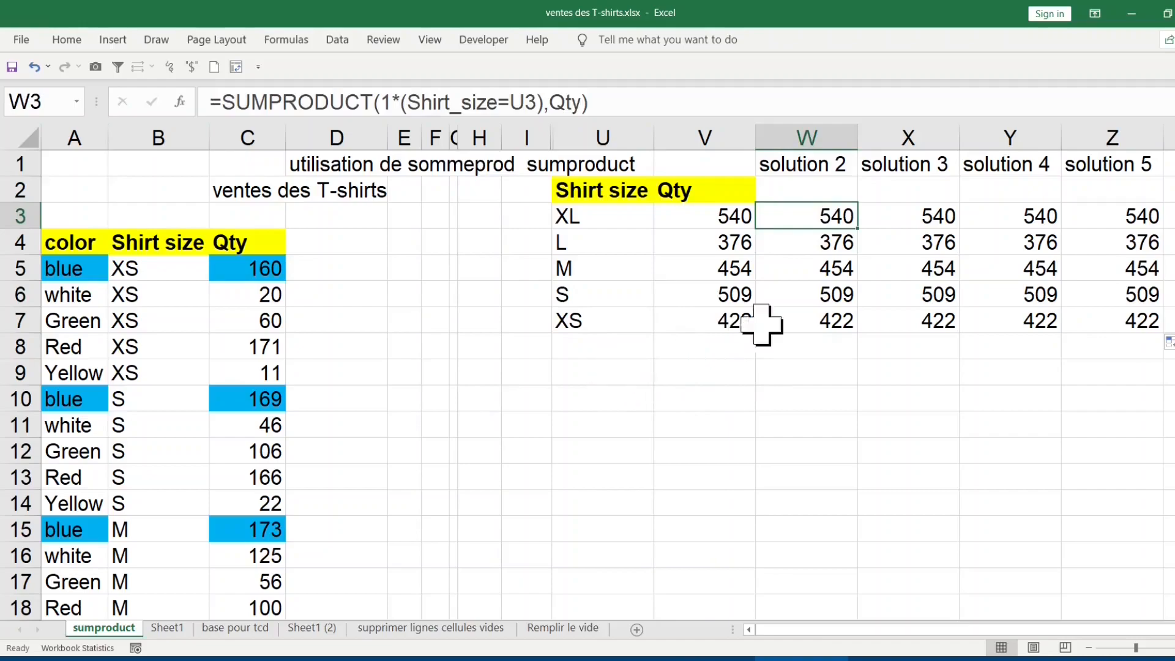
{"action": "left_click", "coordinate": [818, 322]}
{"action": "double_click", "coordinate": [817, 321]}
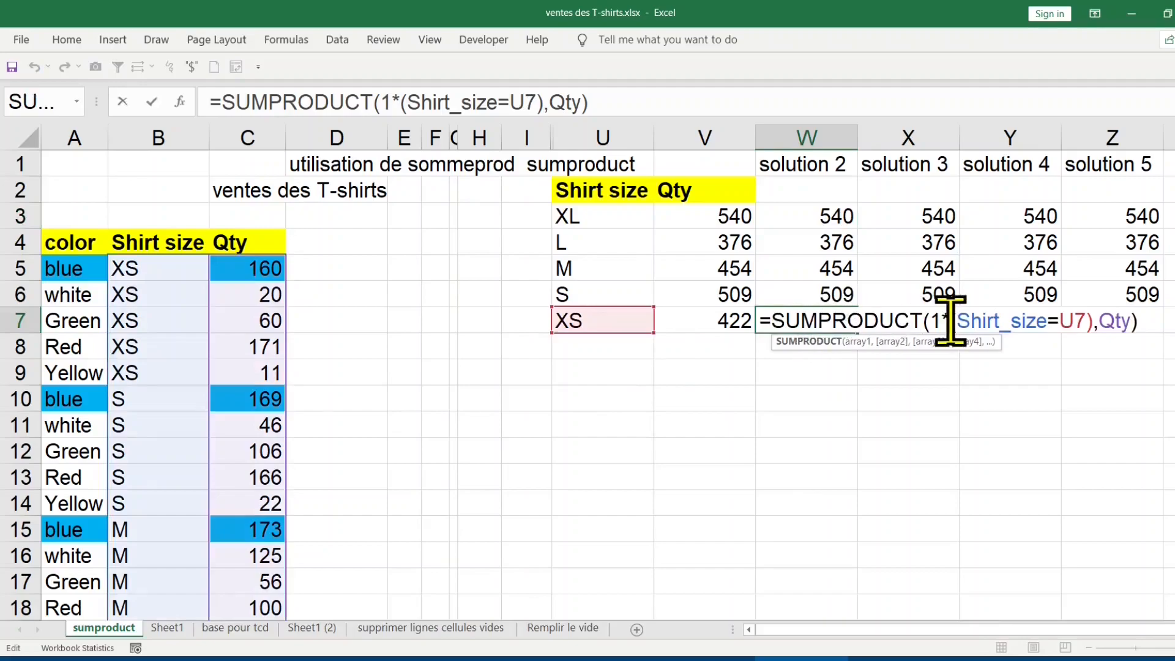
{"action": "key", "text": "Escape"}
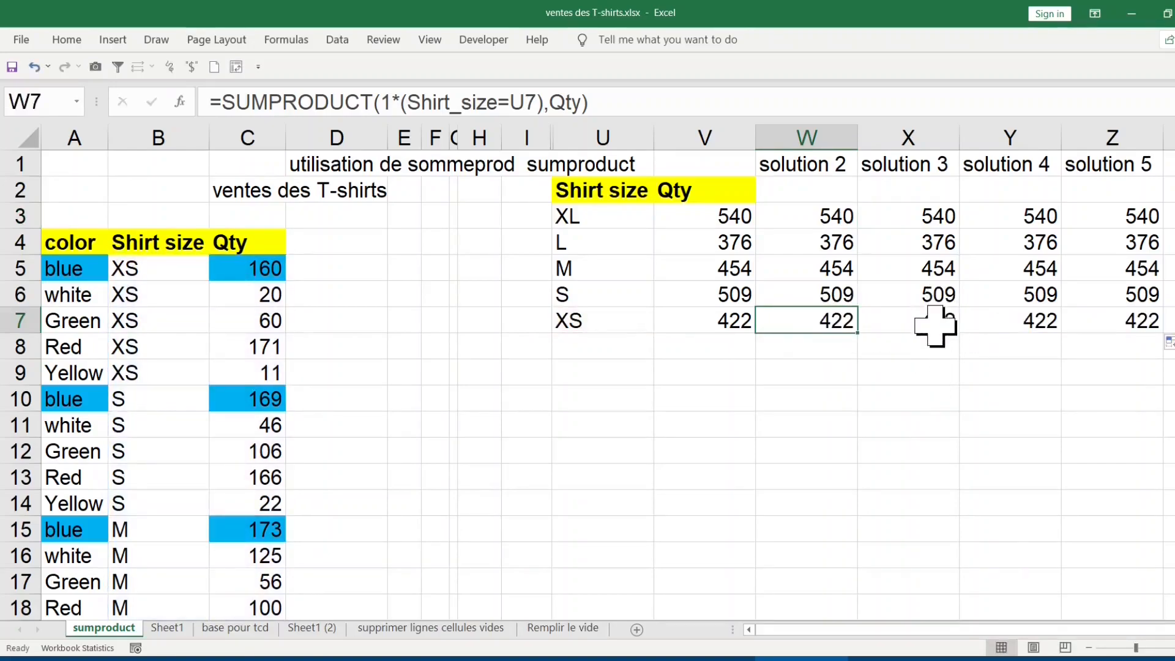
Inspect the XS-row formulas of solutions 3 to 5 in X7, Y7 and Z7, and the solution 1 formula in V3.
{"action": "left_click", "coordinate": [932, 324]}
{"action": "double_click", "coordinate": [932, 324]}
{"action": "key", "text": "Escape"}
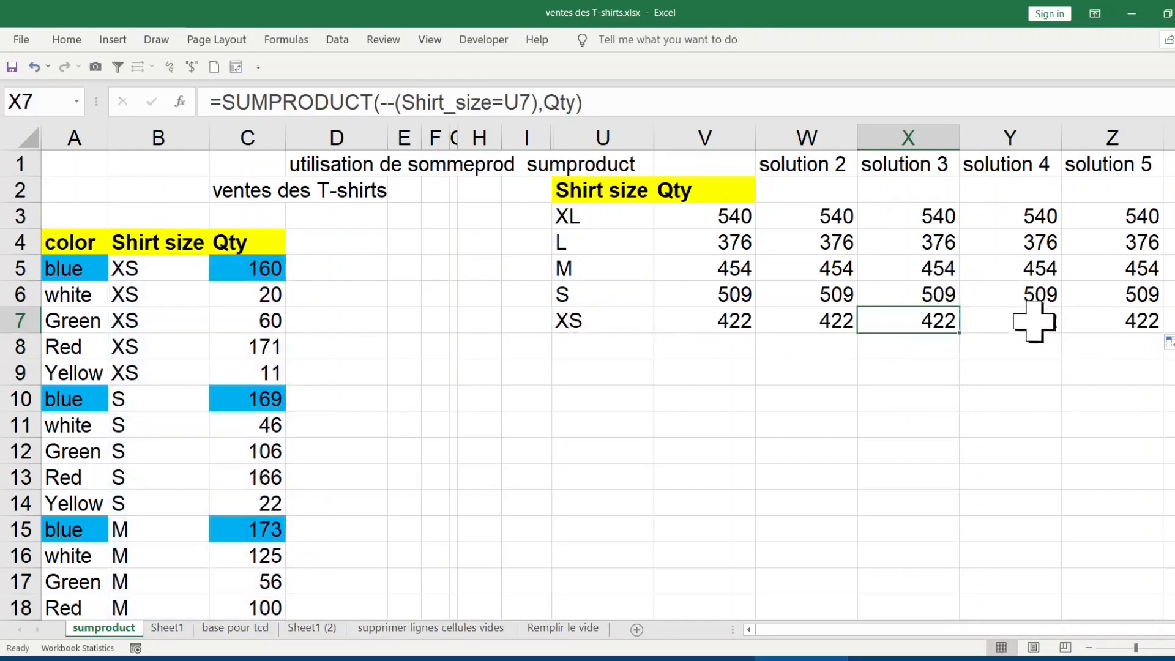
{"action": "left_click", "coordinate": [1021, 321]}
{"action": "double_click", "coordinate": [1022, 321]}
{"action": "key", "text": "Escape"}
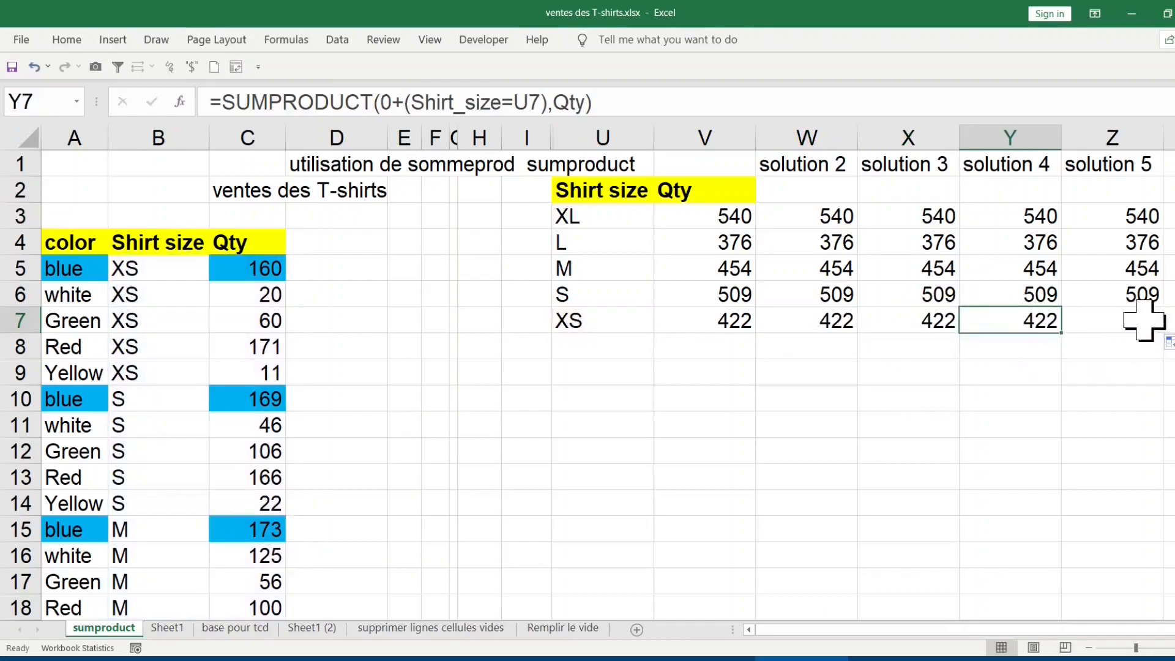
{"action": "left_click", "coordinate": [1133, 320]}
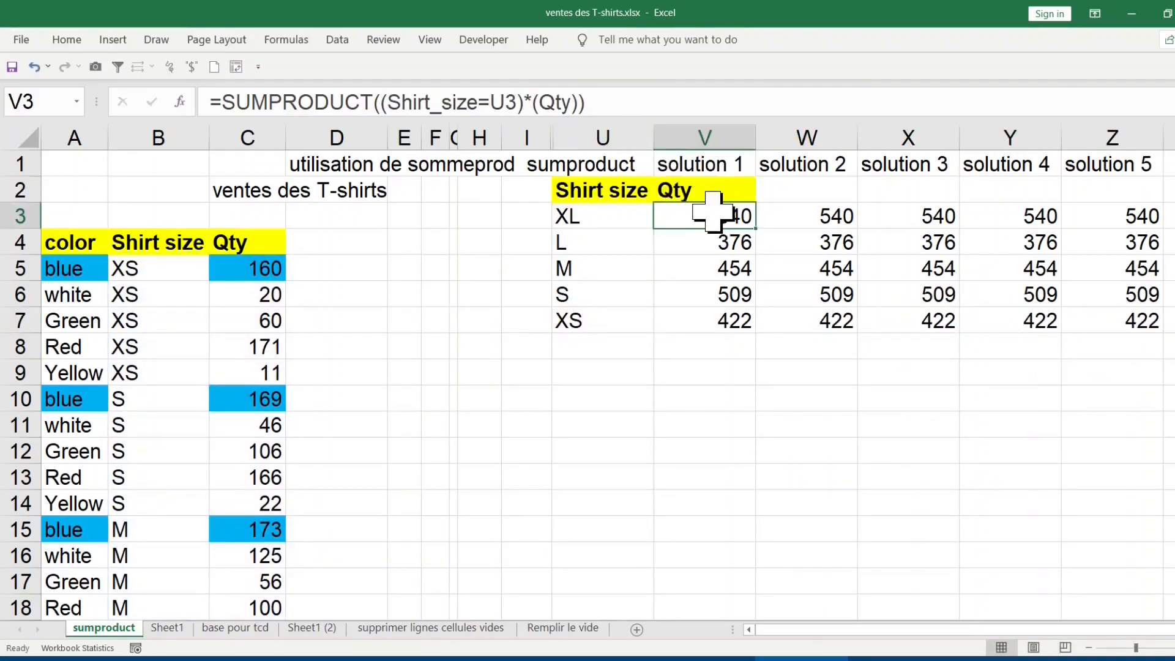
{"action": "double_click", "coordinate": [707, 211]}
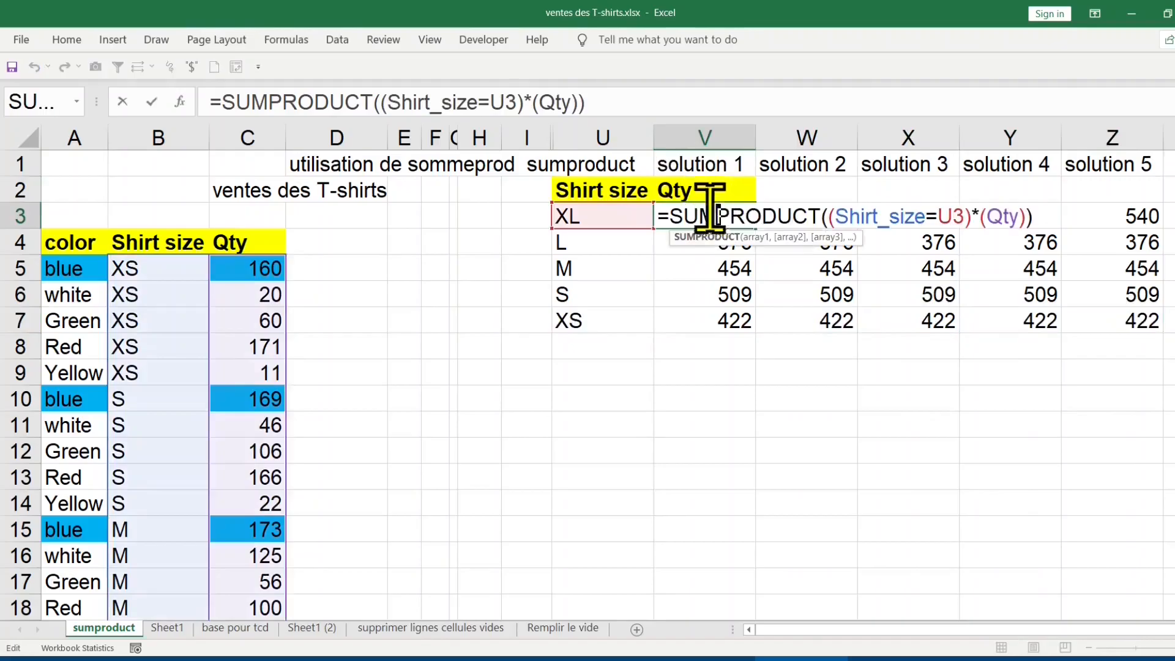